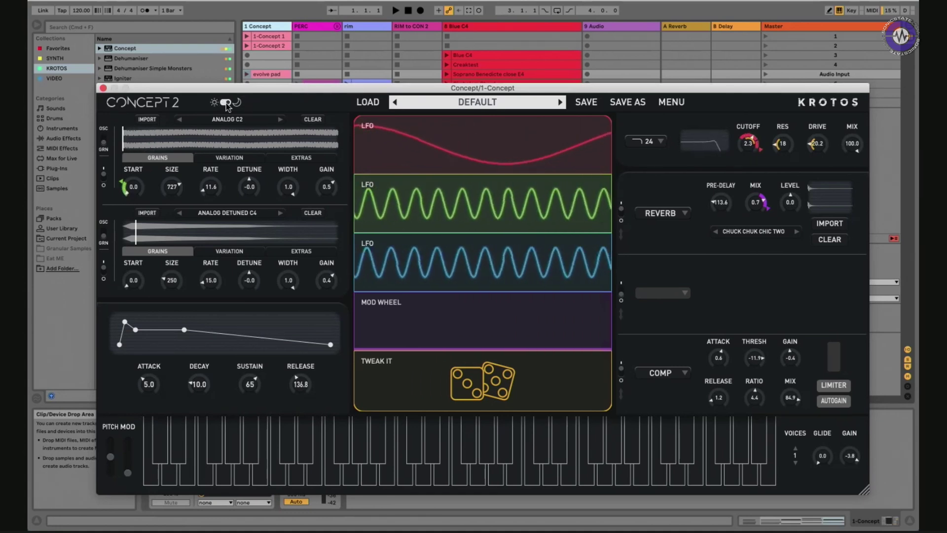
- Try the light theme and oscillator layers, then revert to dark theme and grain sampling
click(226, 103)
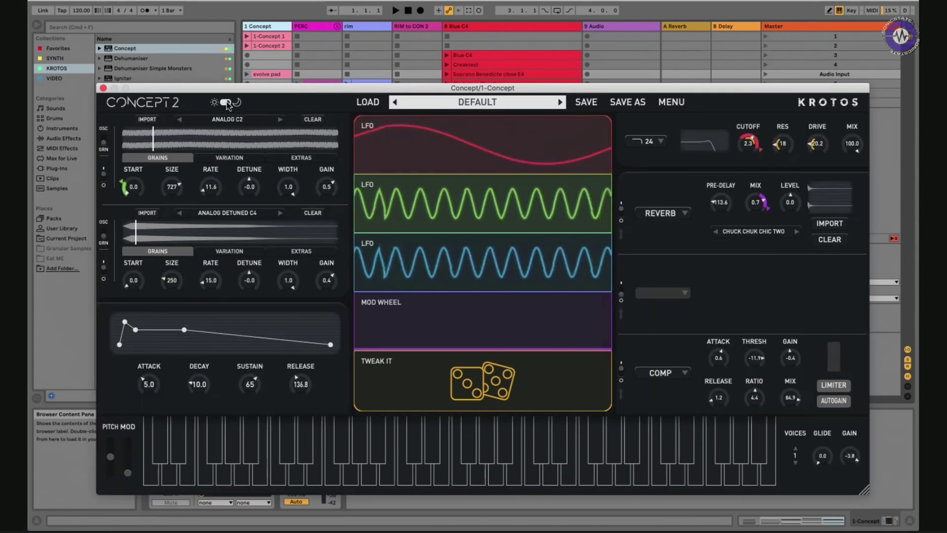
click(226, 101)
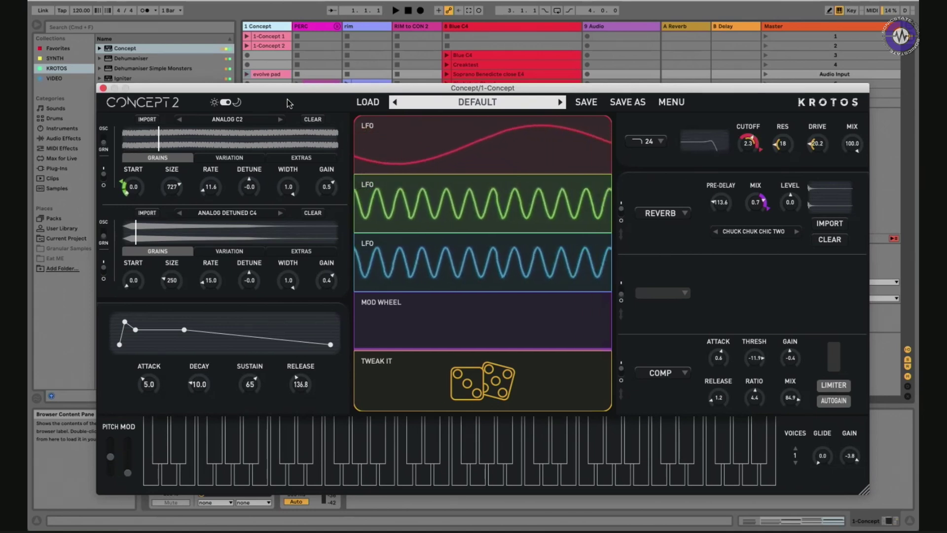
click(104, 141)
click(104, 236)
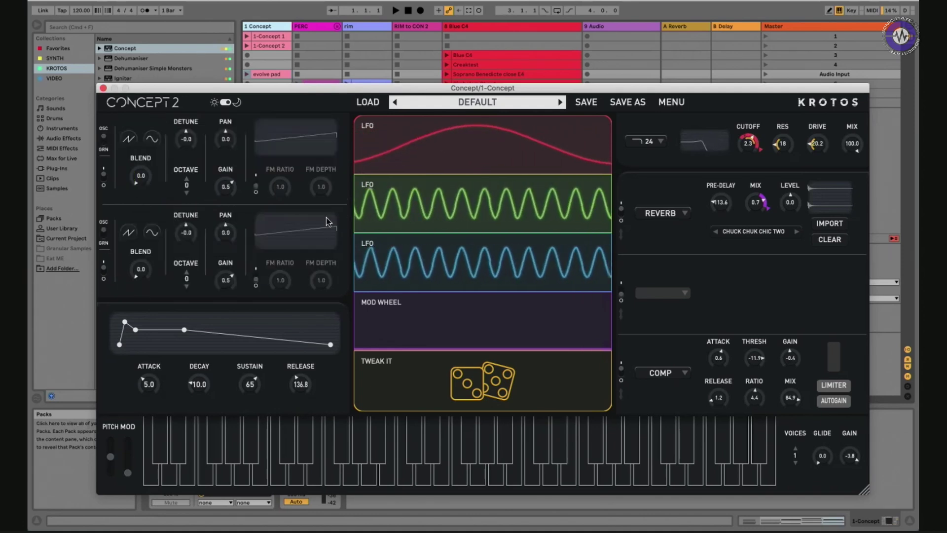
click(110, 233)
click(104, 143)
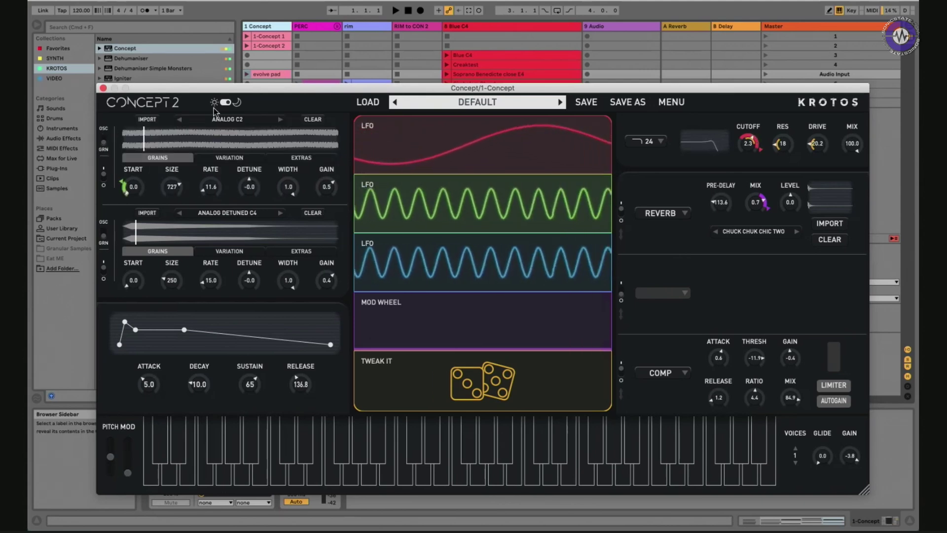
- Browse the grain sample categories and reverb impulse list, closing both unchanged
click(257, 124)
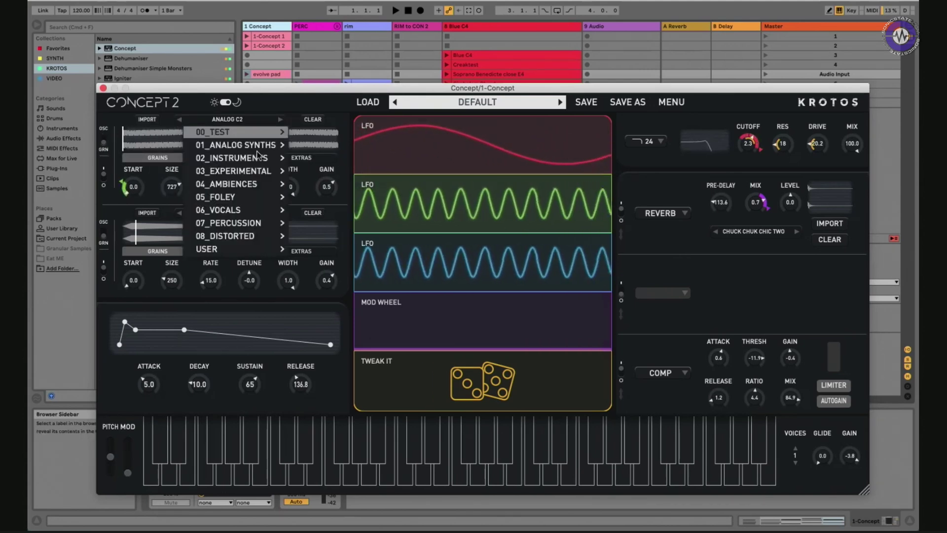
mouse_move(260, 146)
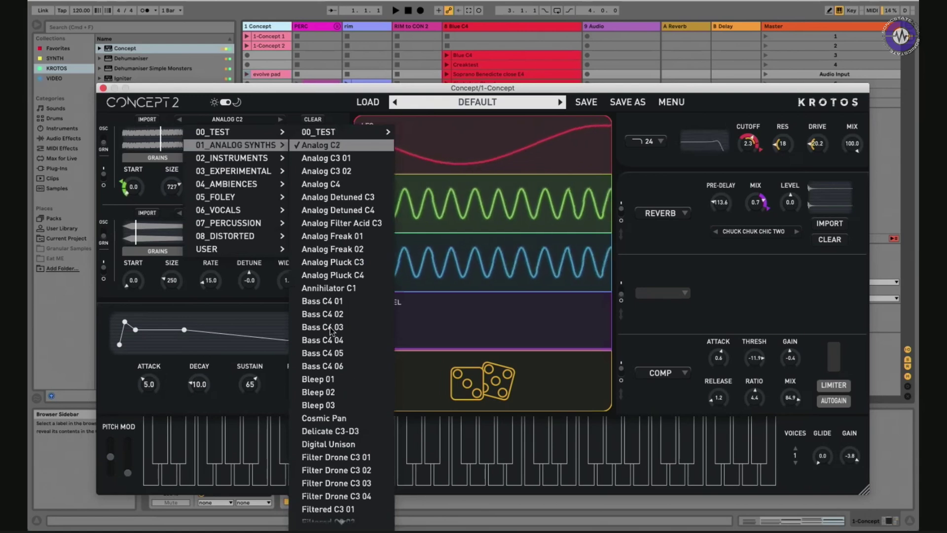
click(284, 107)
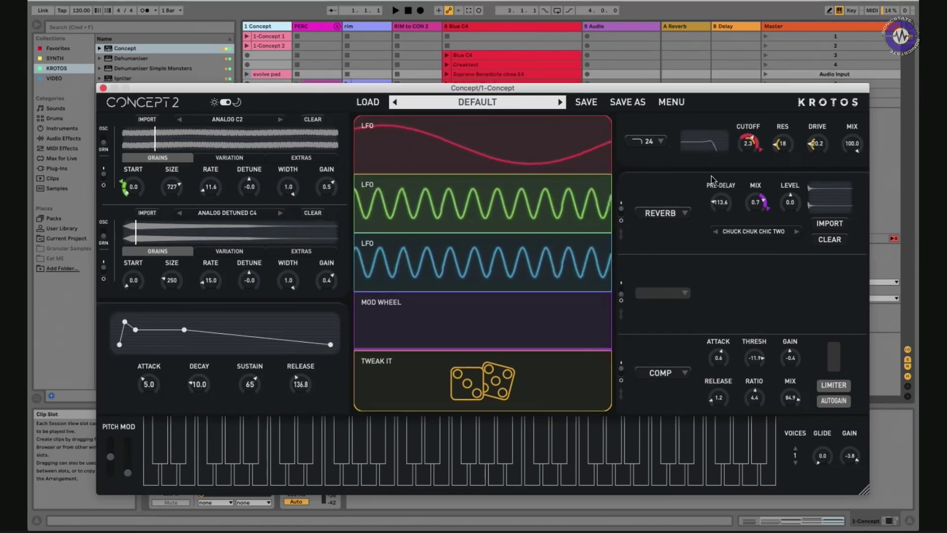
click(746, 232)
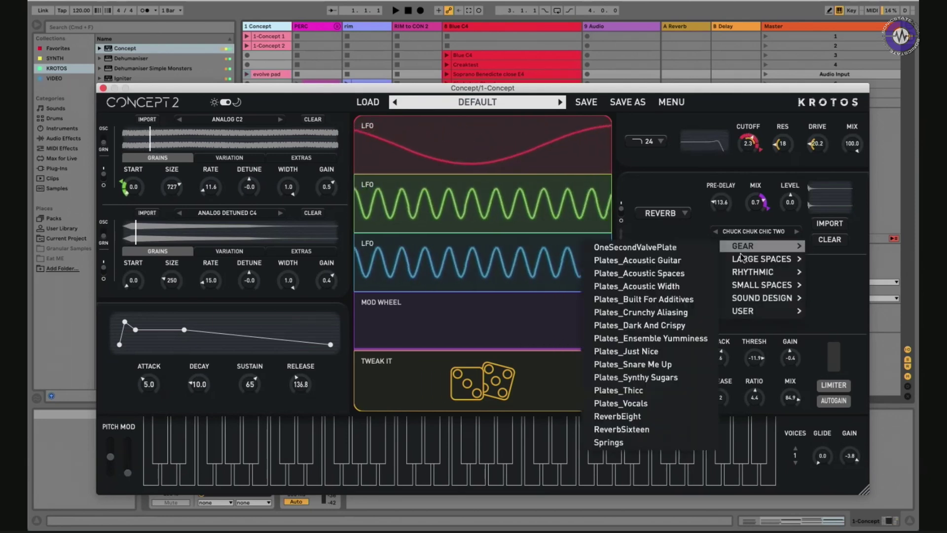
mouse_move(741, 289)
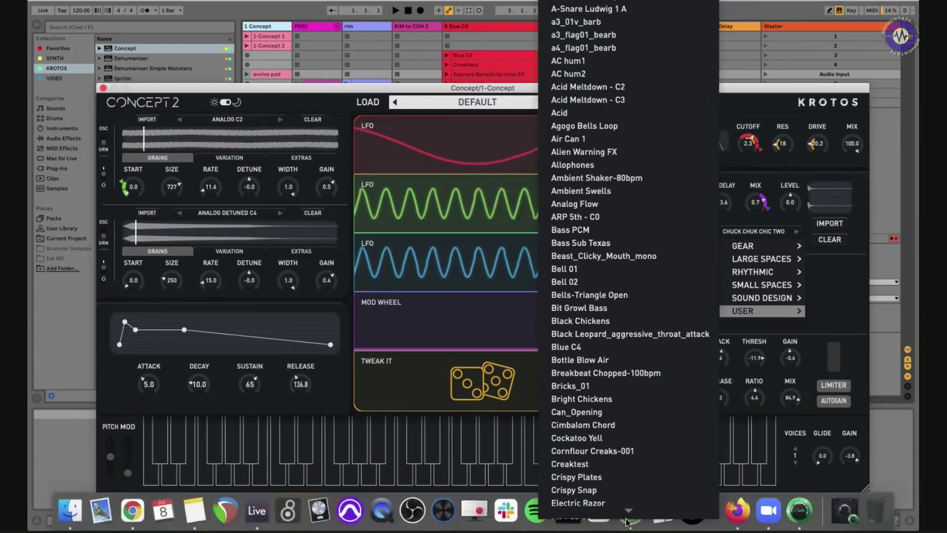
click(829, 290)
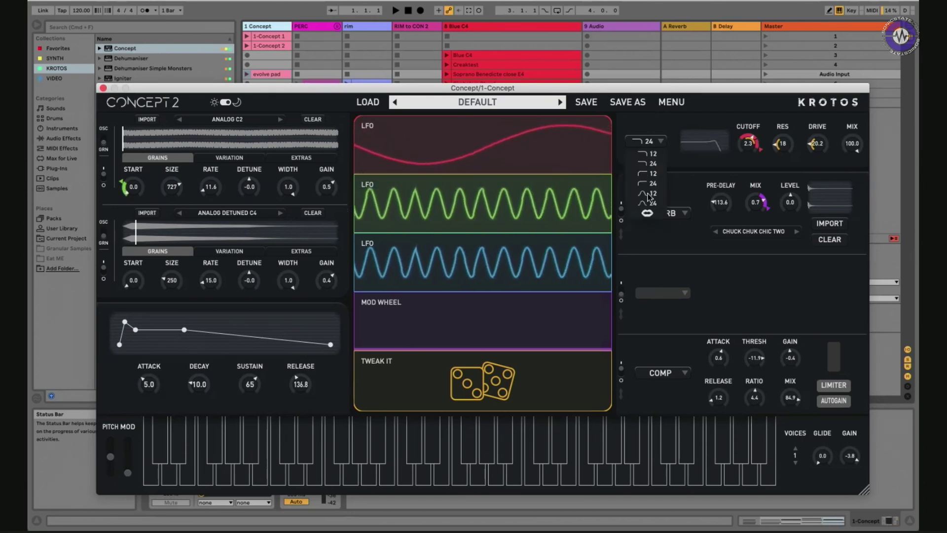
- Expand the top LFO lane and change its modulator type to Advanced Shape
click(550, 137)
click(533, 138)
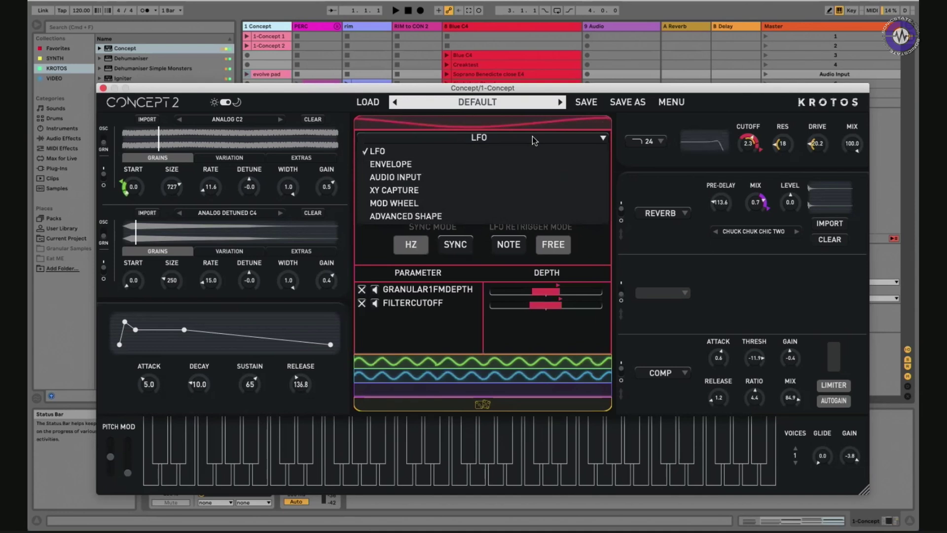
click(433, 218)
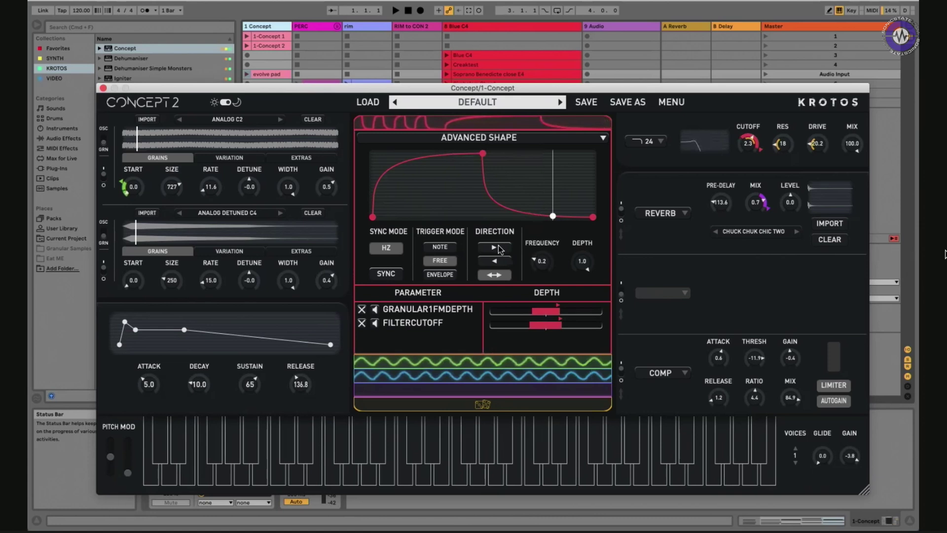
click(472, 139)
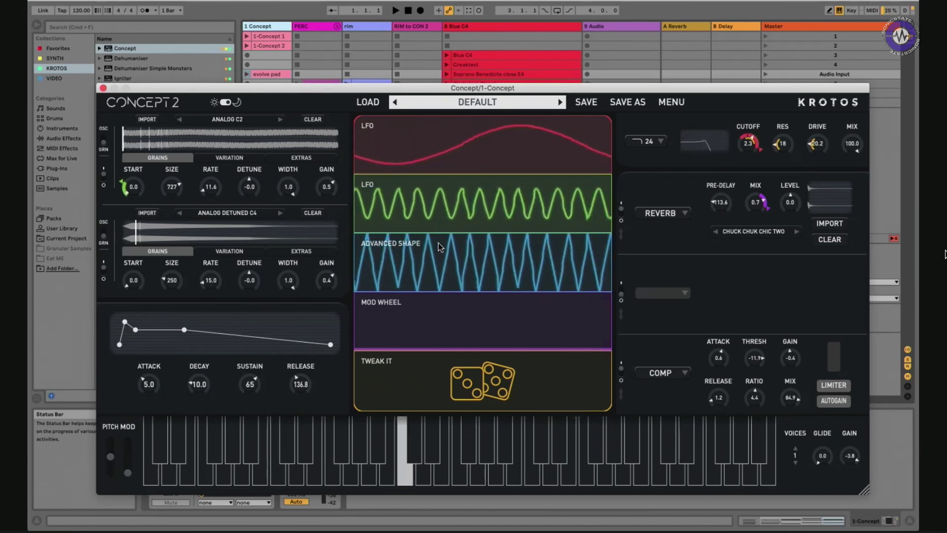
- Step forward through the presets to 80s String Pad, then Acid Res
click(559, 102)
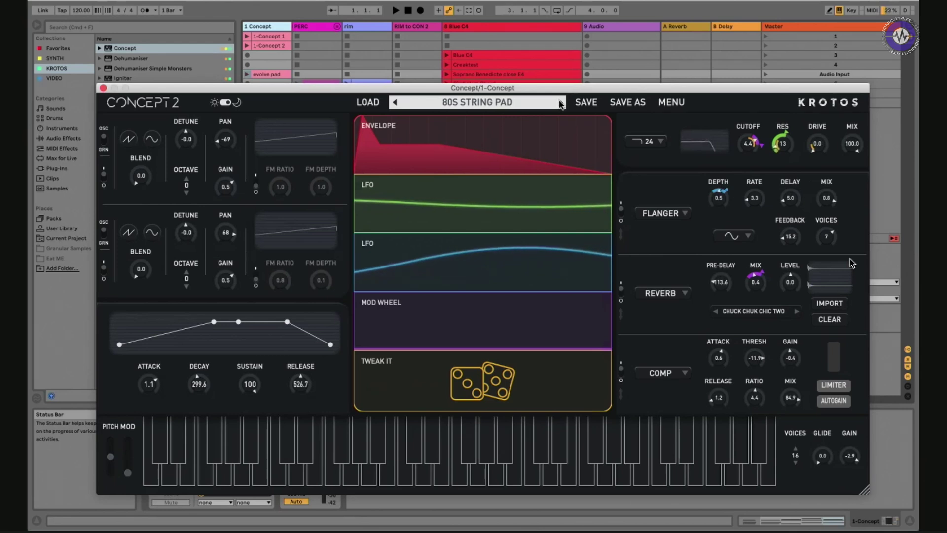
click(561, 102)
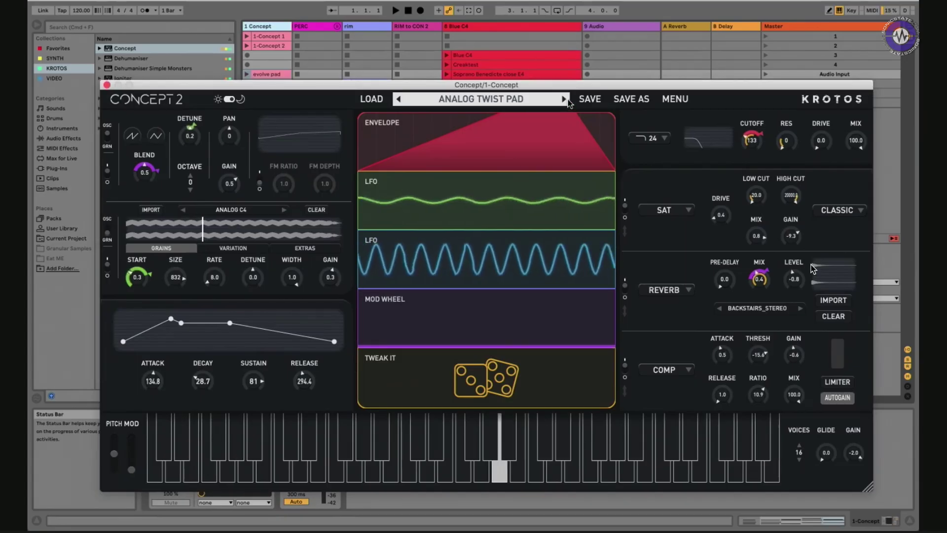
- Load the Bowing Metal preset from Factory Presets > 02_Cinematic > Dark Ambience
click(547, 103)
mouse_move(542, 132)
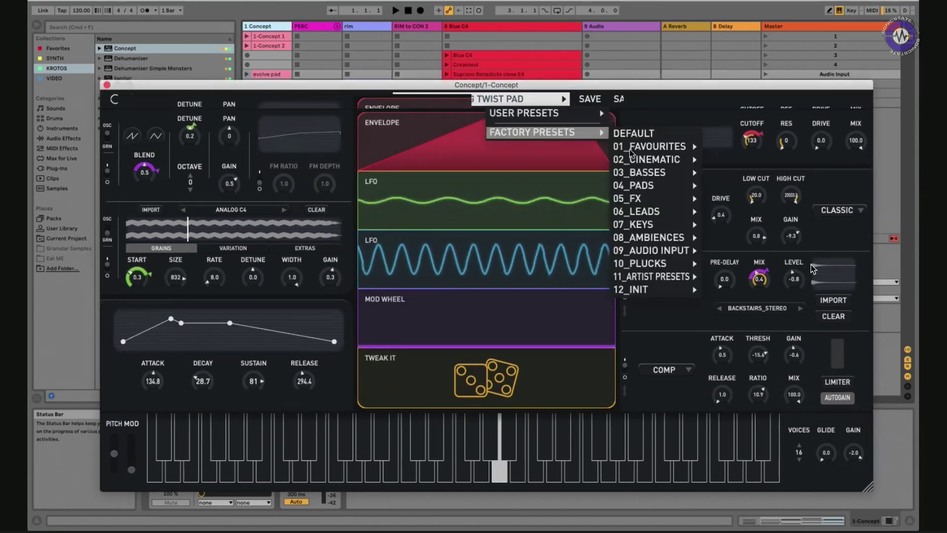
mouse_move(641, 159)
mouse_move(721, 168)
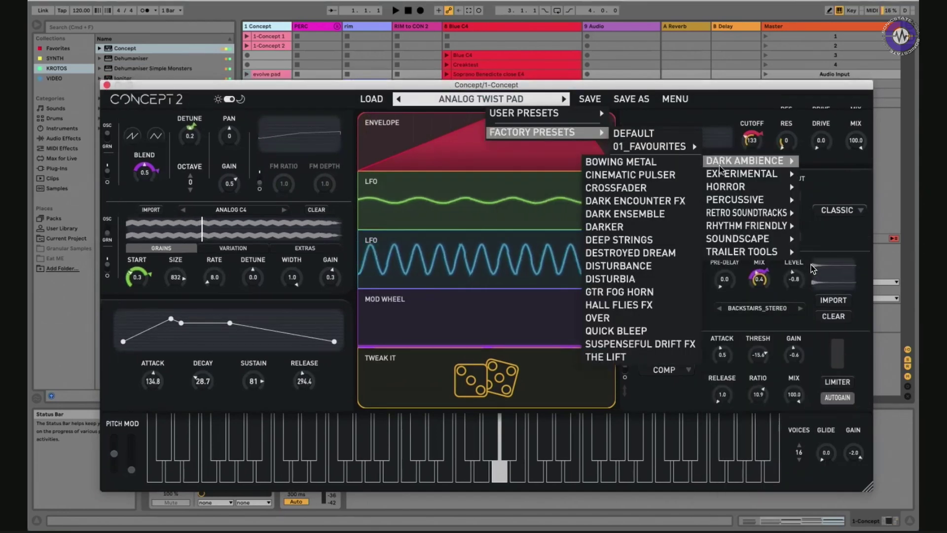
click(672, 162)
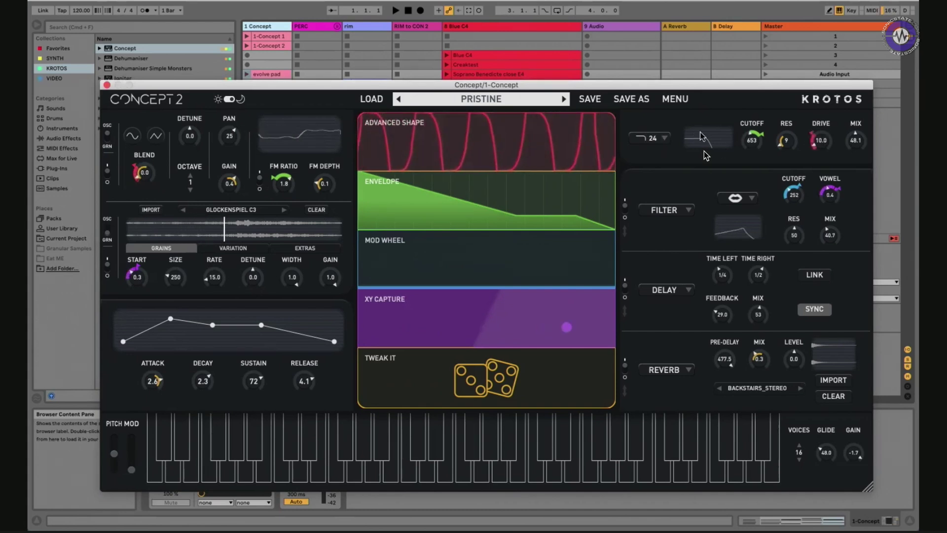
- Lower the delay mix to 40, then check the grain tabs and Advanced Shape editor
mouse_move(485, 255)
drag(488, 216, 483, 213)
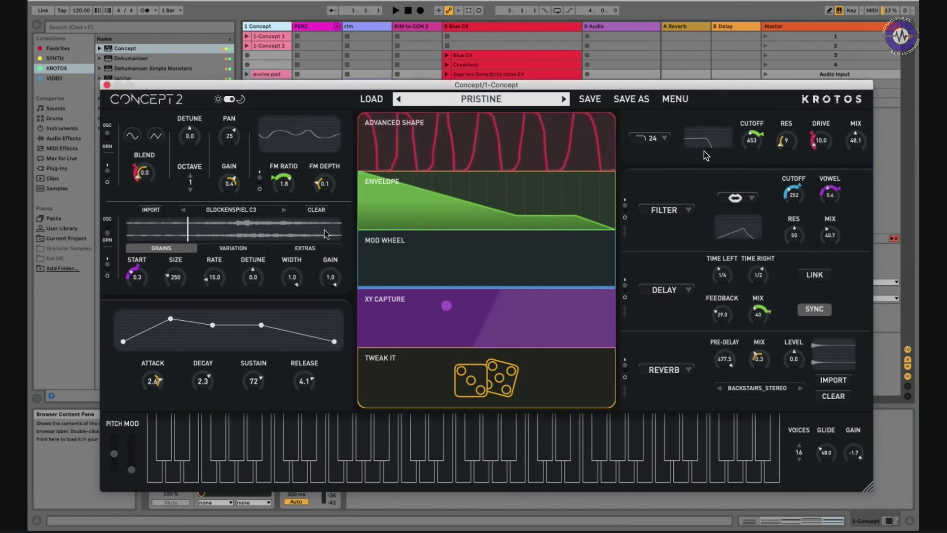
click(260, 248)
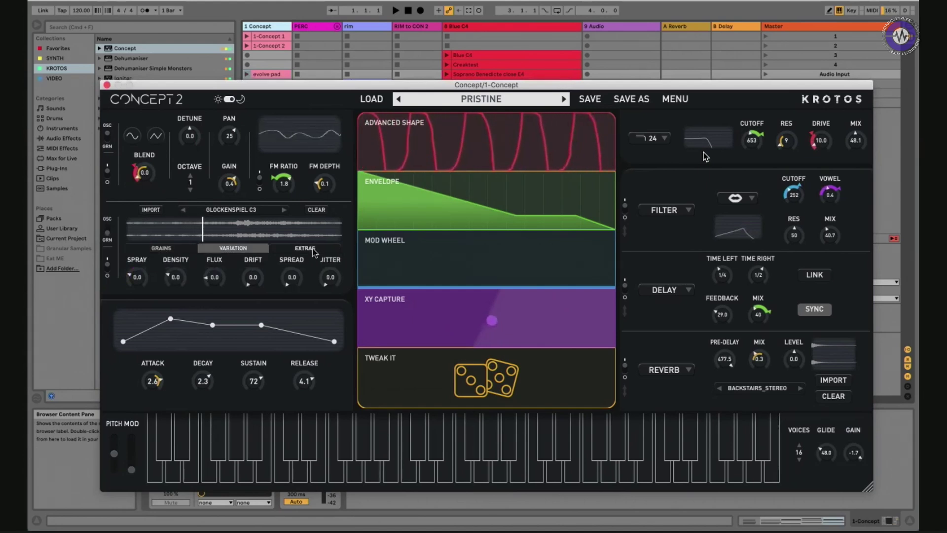
click(311, 248)
click(211, 249)
click(176, 249)
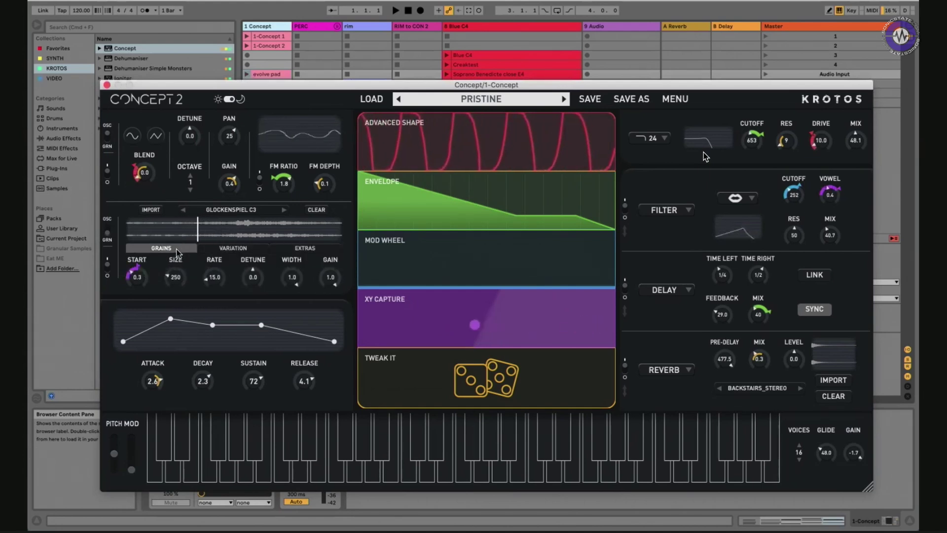
click(492, 138)
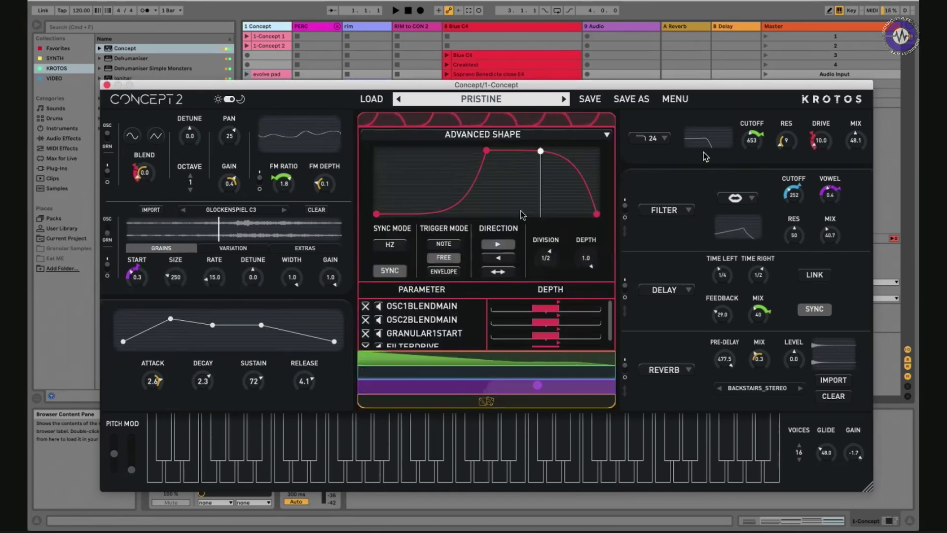
click(491, 120)
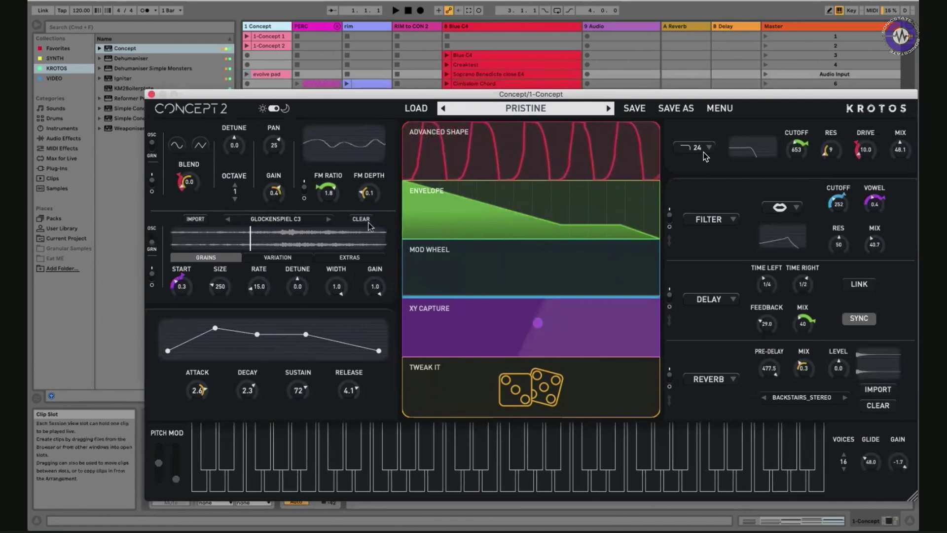
- Clear the Glockenspiel C3 sample and drop the Blue C4 clip into the grain layer
click(365, 220)
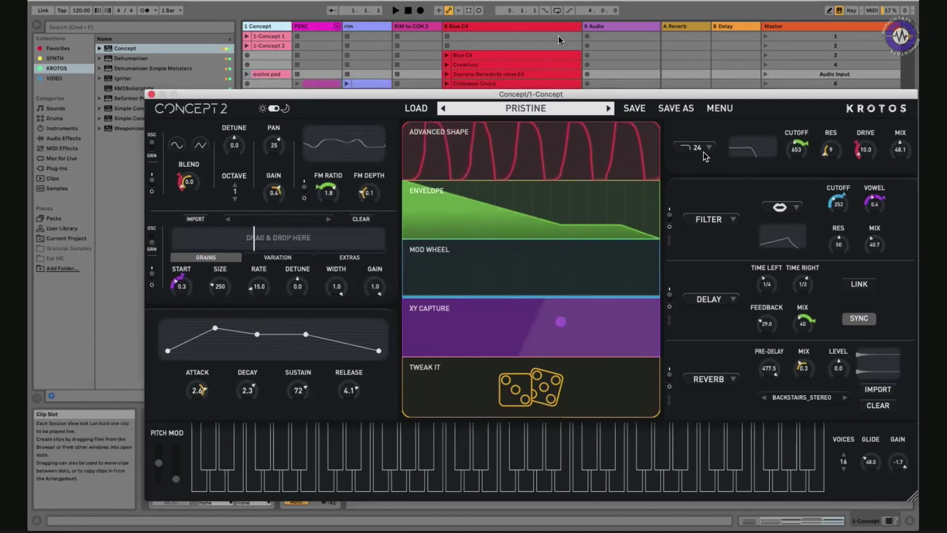
drag(466, 55, 262, 238)
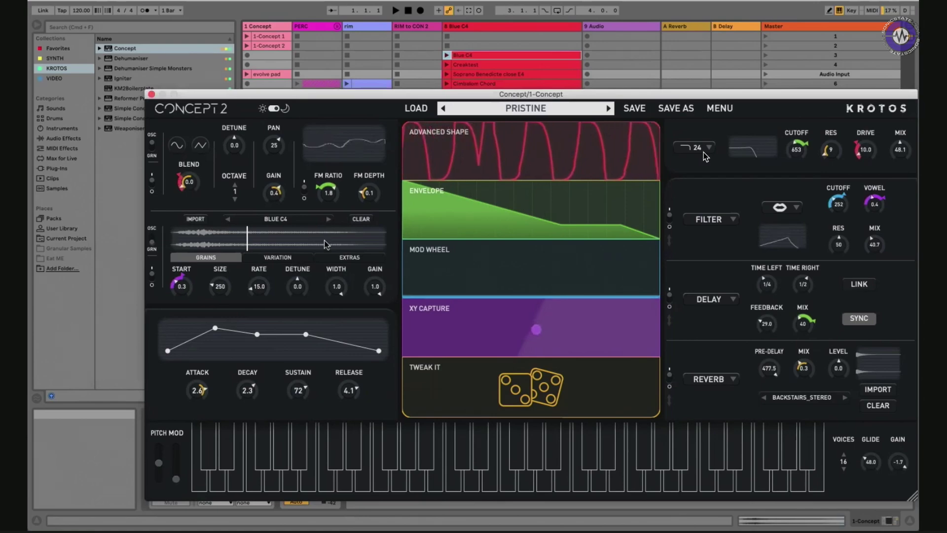
key(ctrl+Up)
click(295, 100)
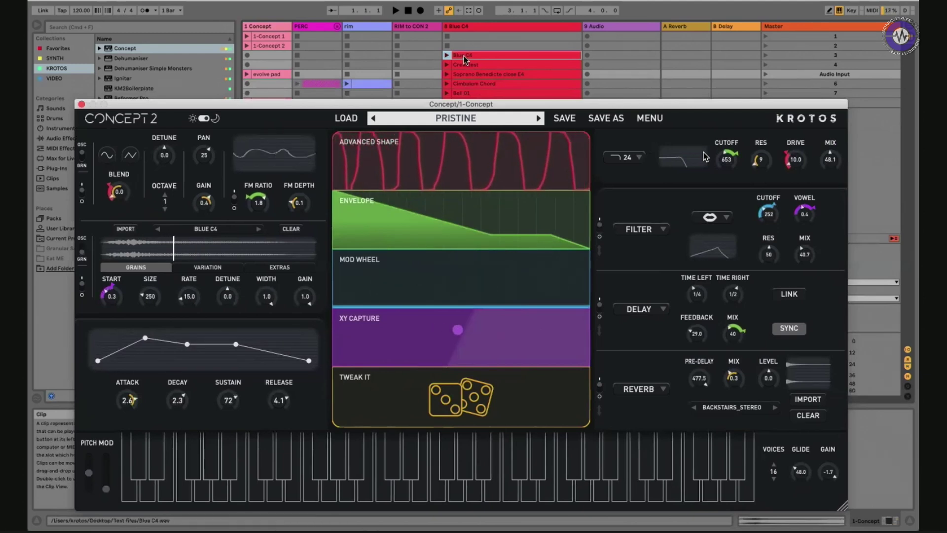
drag(464, 60, 809, 373)
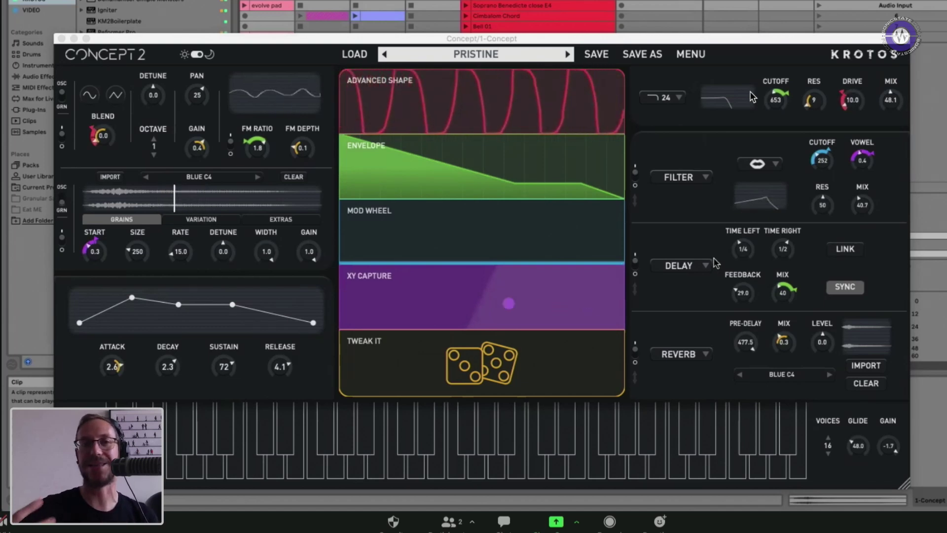
- Load Bowing Metal from Factory Presets > 02_CINEMATIC > Dark Ambience
click(507, 56)
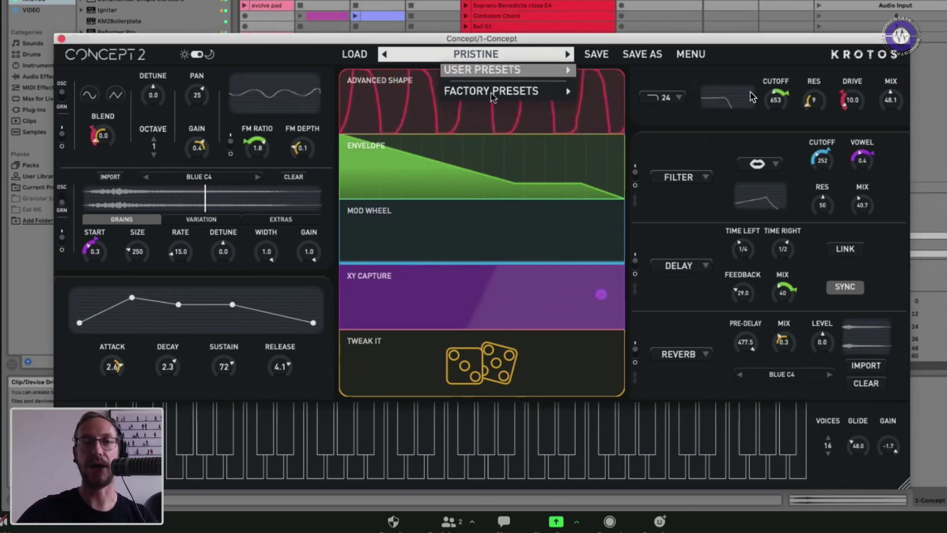
mouse_move(492, 96)
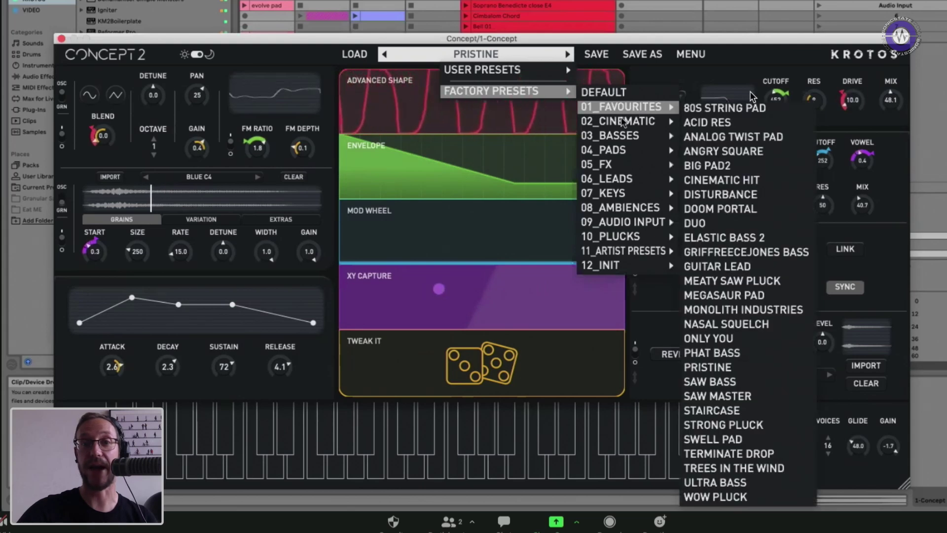
mouse_move(622, 122)
mouse_move(715, 122)
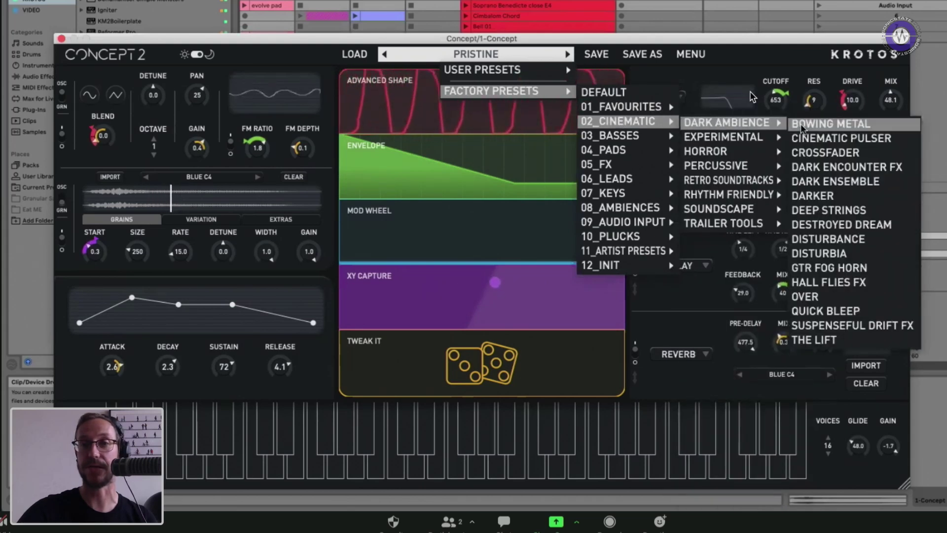
click(793, 129)
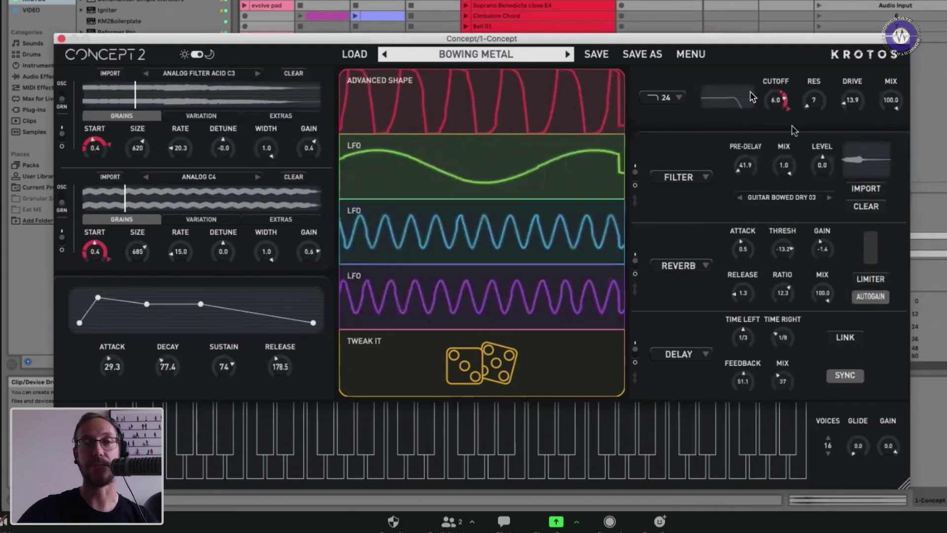
click(636, 175)
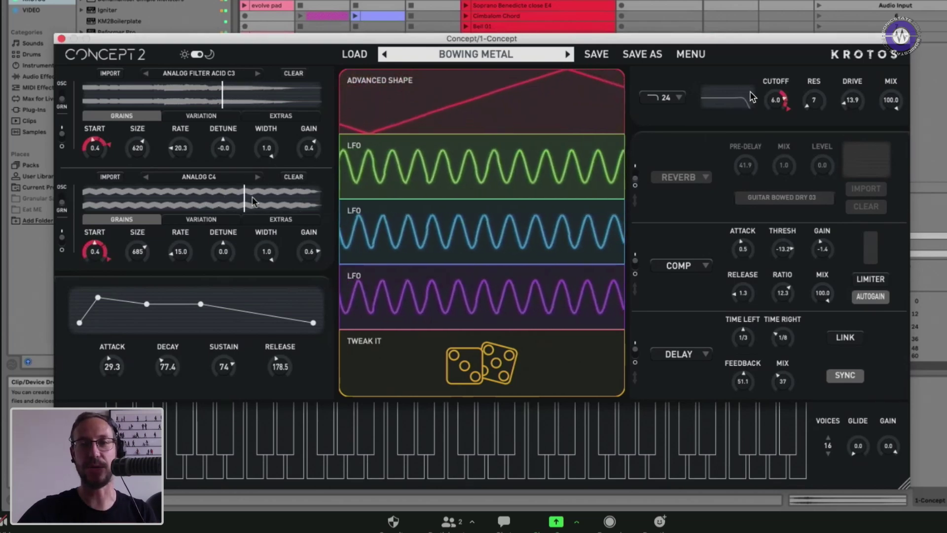
click(636, 176)
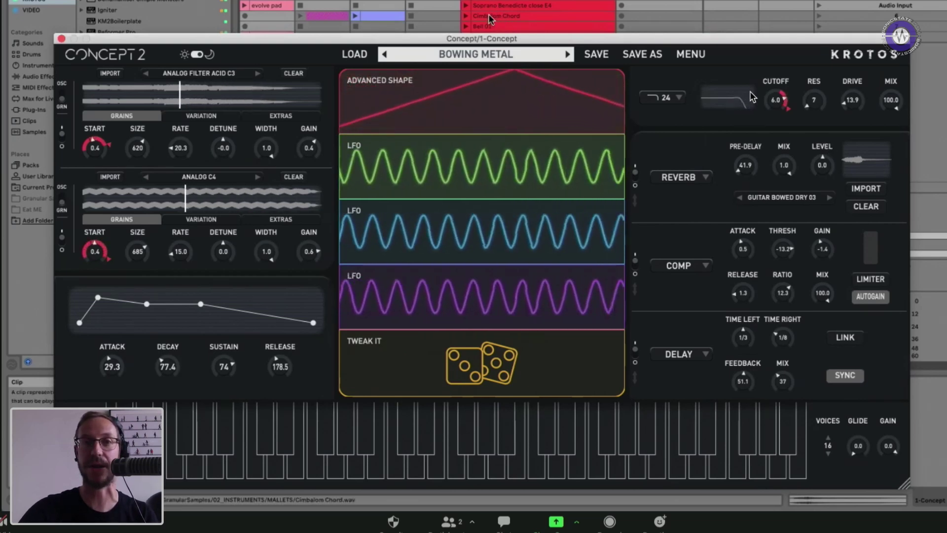
- Drop the Soprano Benedicte Close E4 clip onto the reverb as its impulse
drag(487, 7, 862, 158)
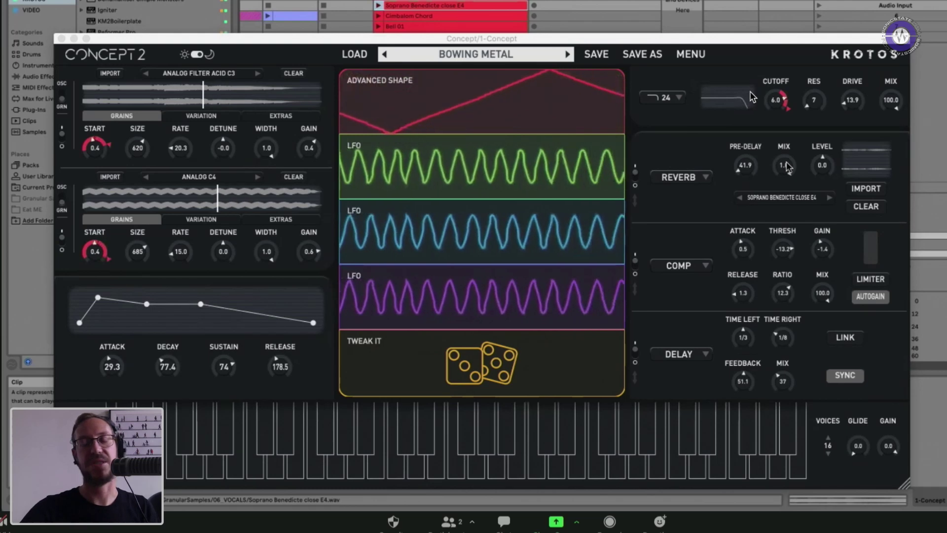
click(787, 167)
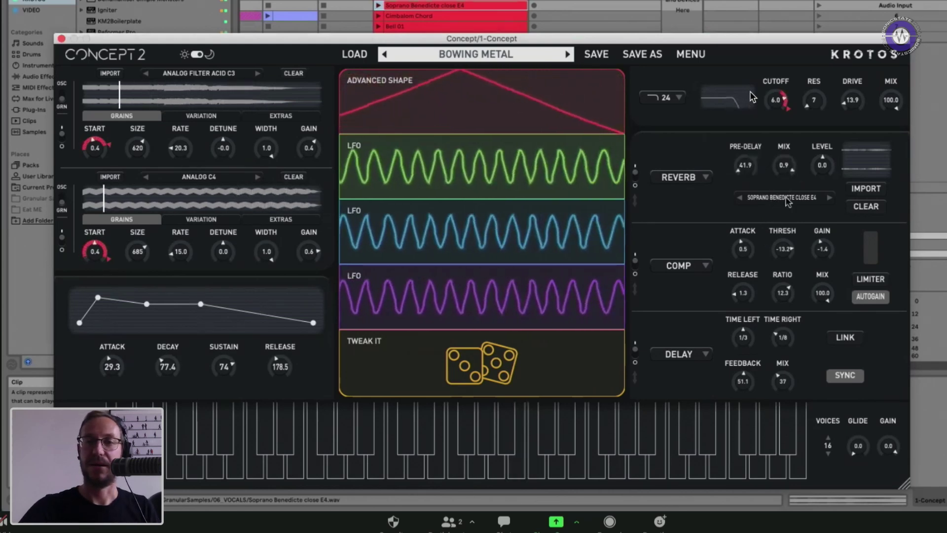
- Pick the Rhythmic impulse I Will Have An Eight from the reverb's Sound Design list
click(802, 198)
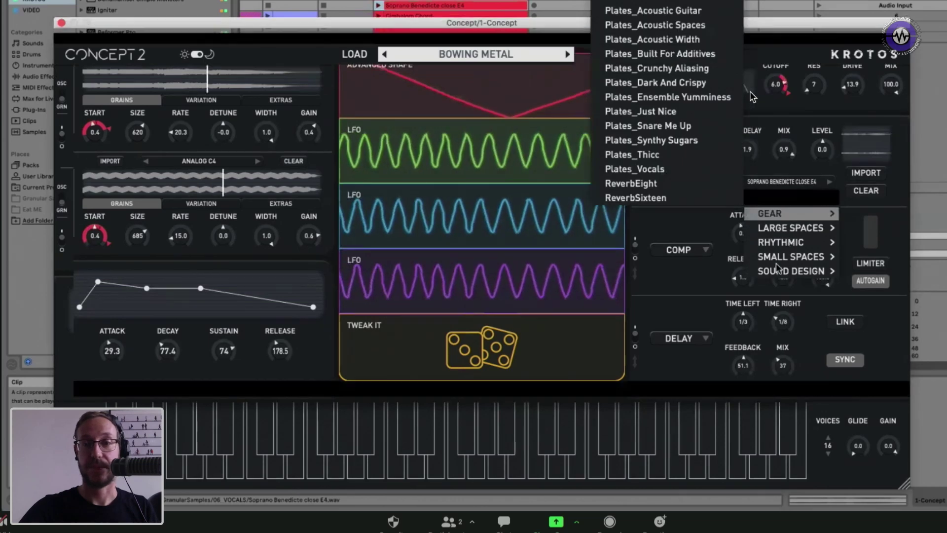
mouse_move(774, 274)
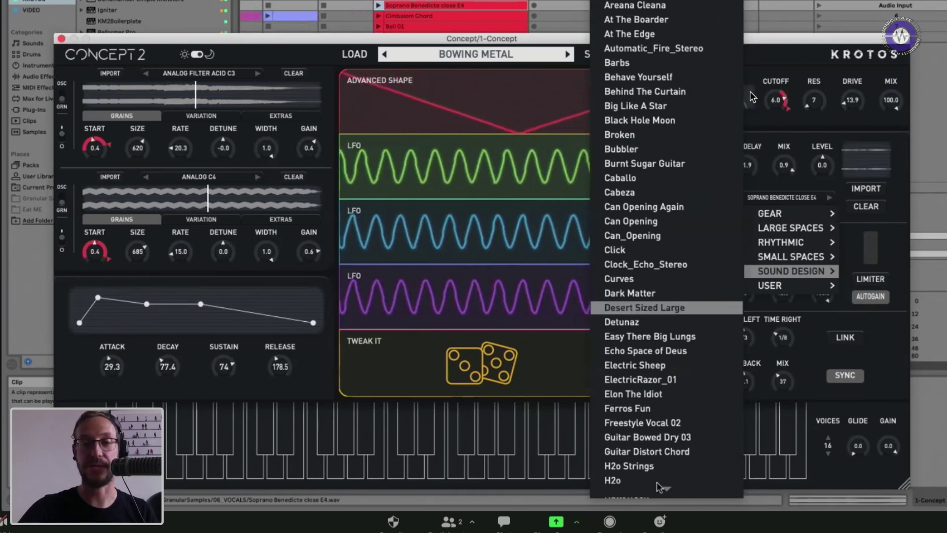
mouse_move(661, 488)
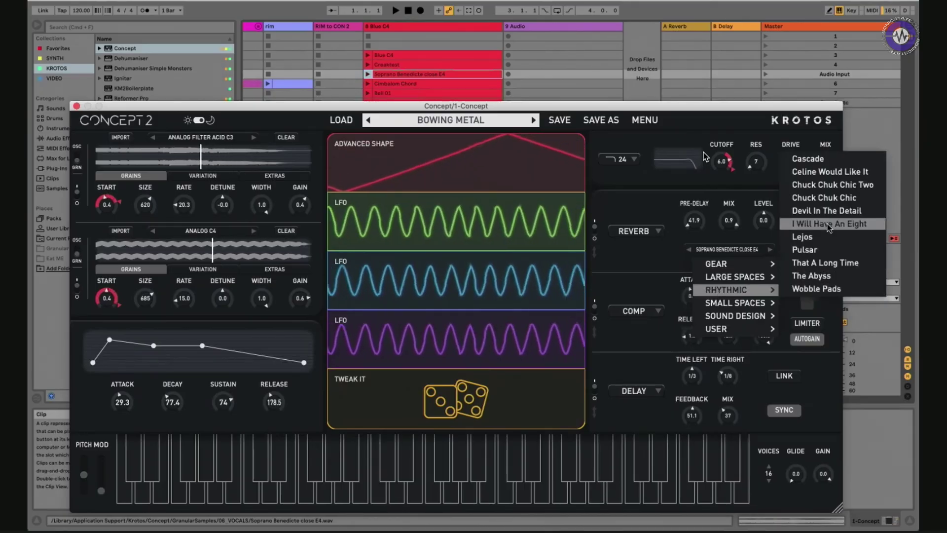
click(829, 226)
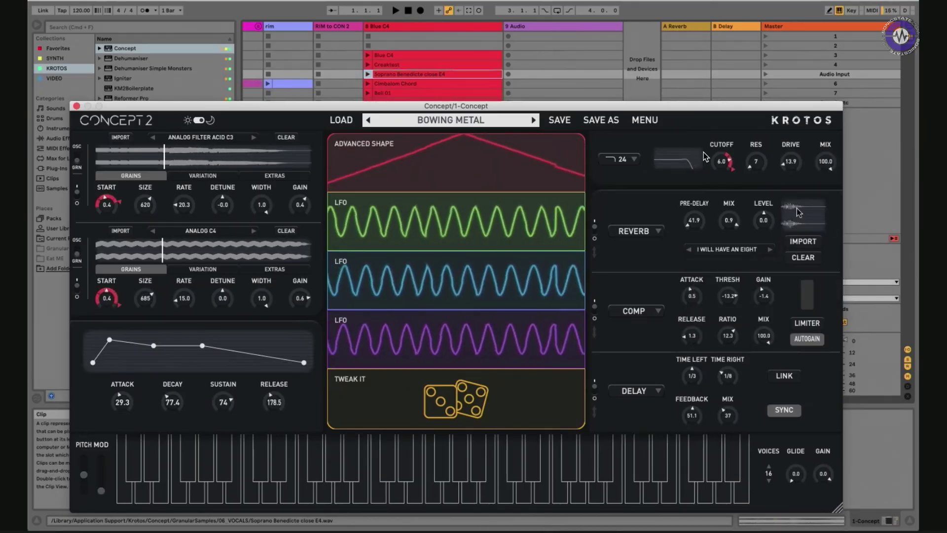
- Set reverb mix to 1.0 and reorder effects to Comp, Reverb, Delay
drag(730, 230, 740, 202)
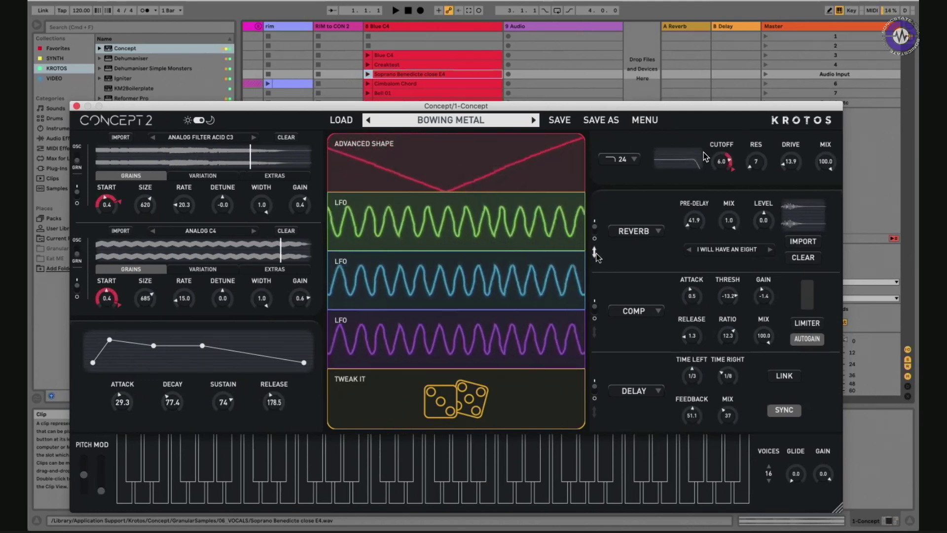
mouse_move(594, 252)
mouse_down()
mouse_move(598, 338)
mouse_move(591, 248)
mouse_up()
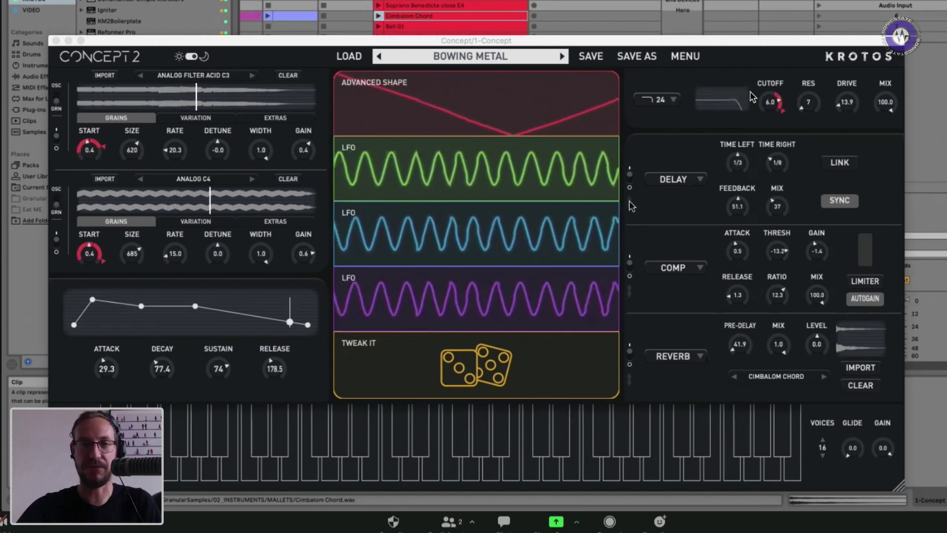
drag(727, 148, 727, 328)
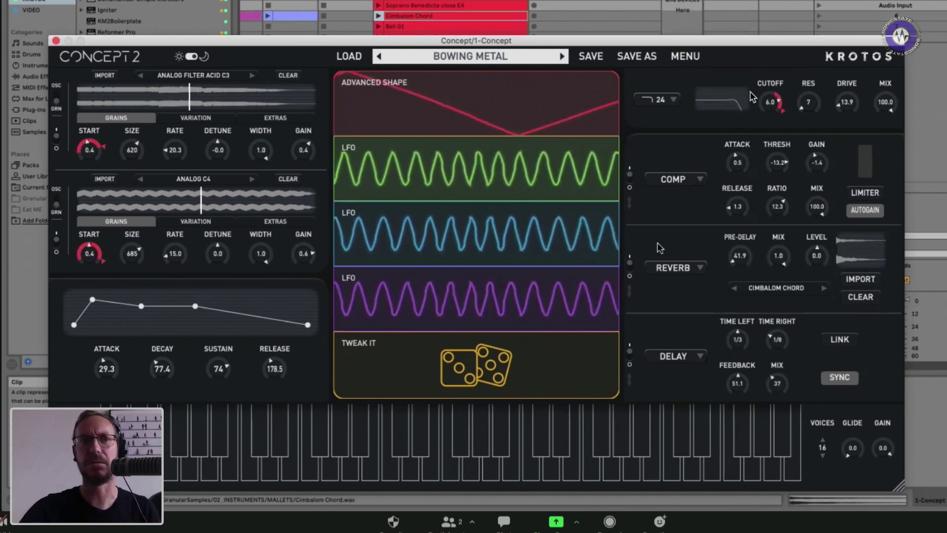
- Step oscillator 1 to Analog Pluck C3 and oscillator 2 to the 06082020_ML_ASSETS sample
click(252, 76)
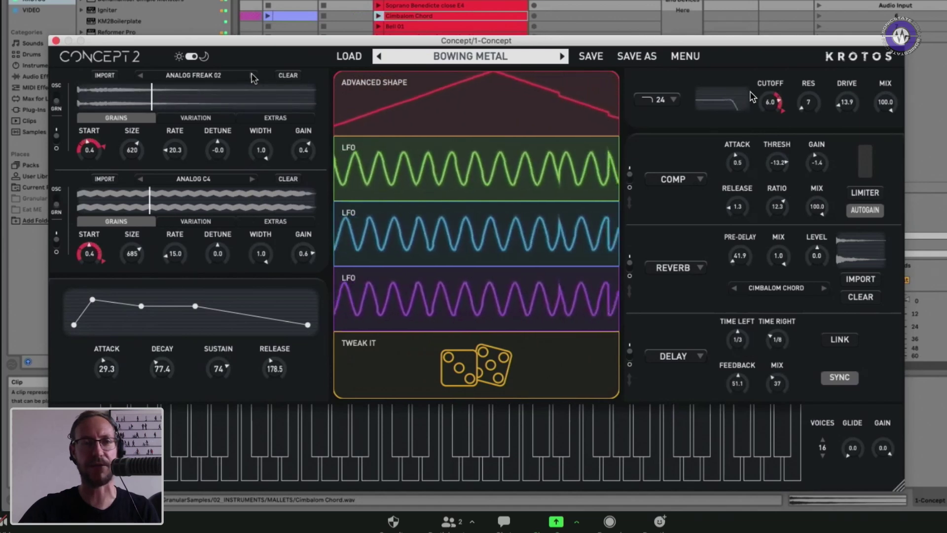
click(252, 76)
click(142, 180)
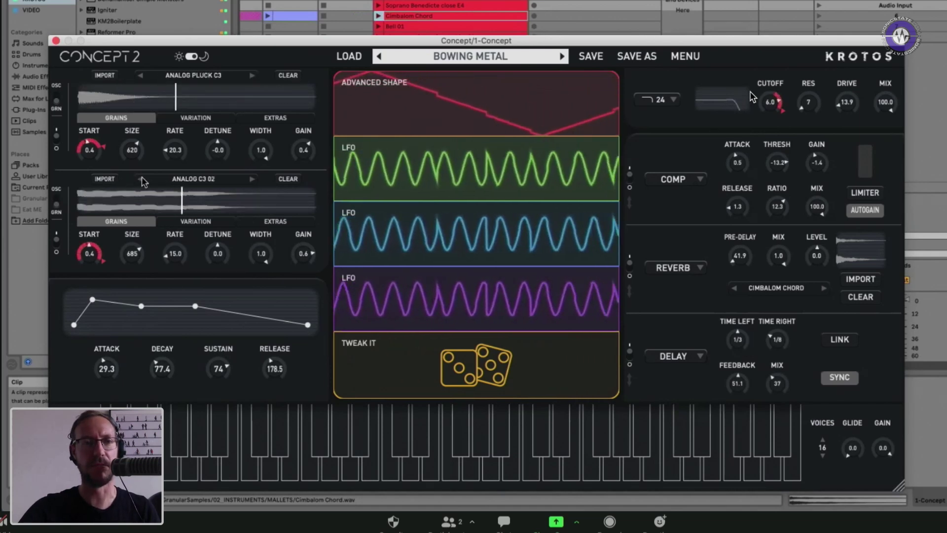
click(142, 179)
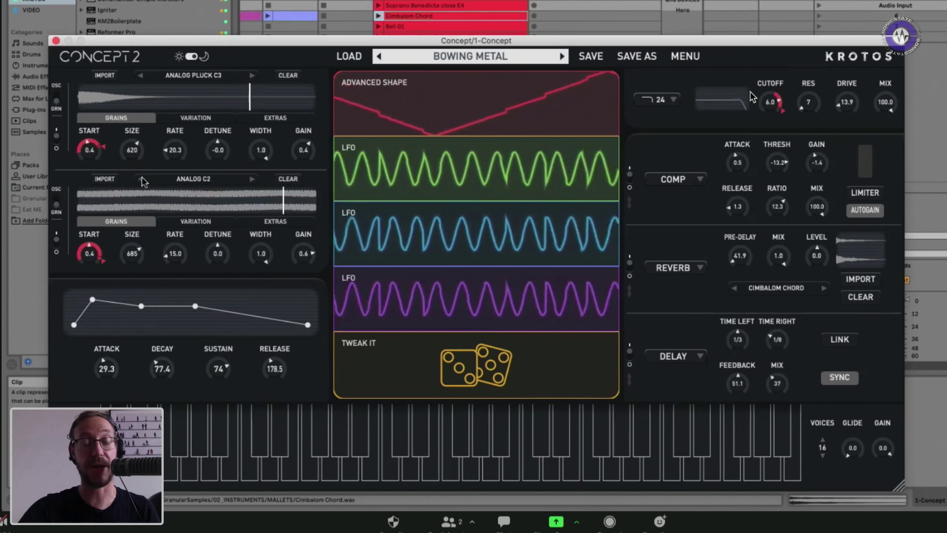
click(142, 179)
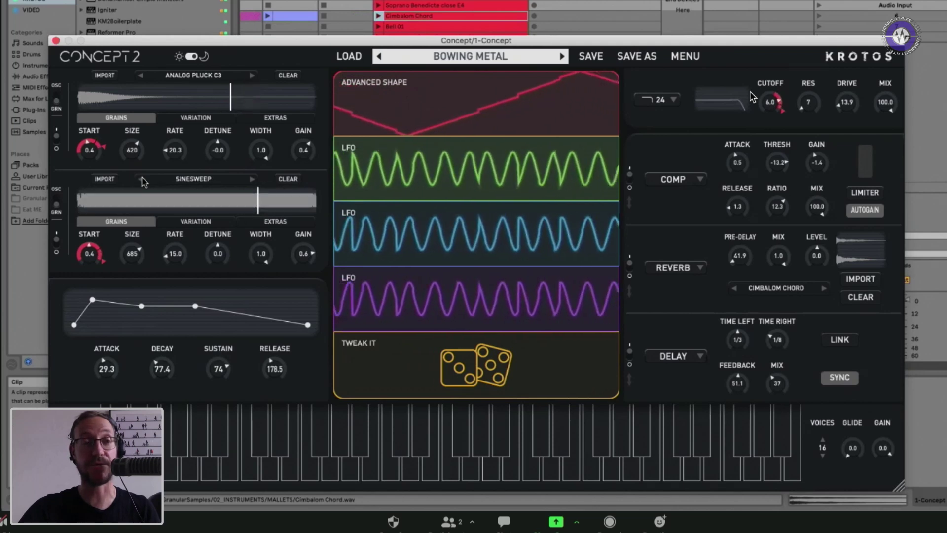
click(178, 181)
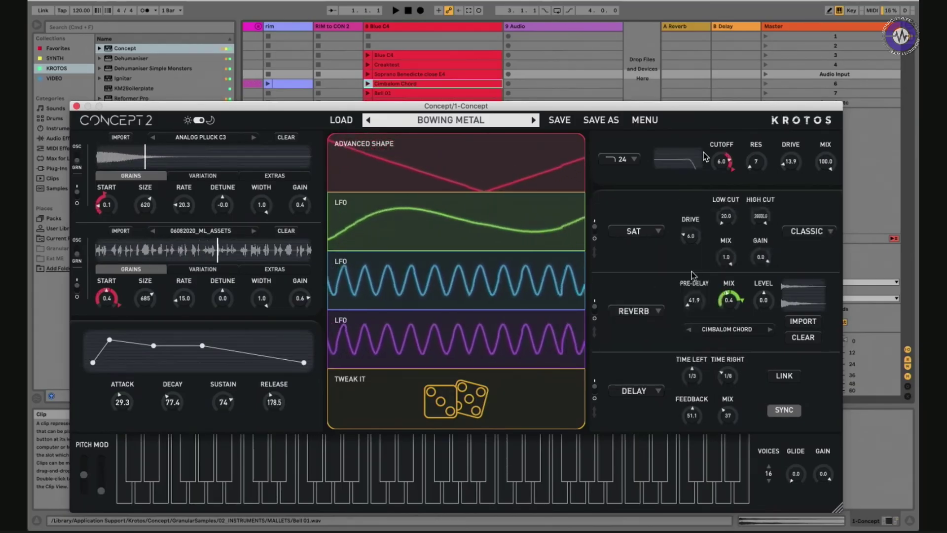
- Load the Factory 06_LEADS 'Destroy Me' preset and lower its saturation drive to about 23.5
click(449, 121)
mouse_move(434, 153)
mouse_move(562, 170)
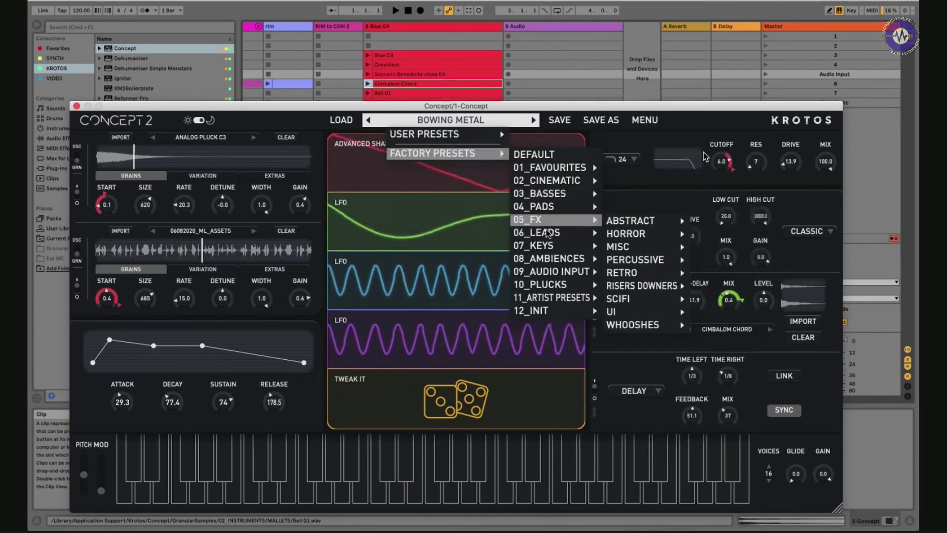
mouse_move(547, 236)
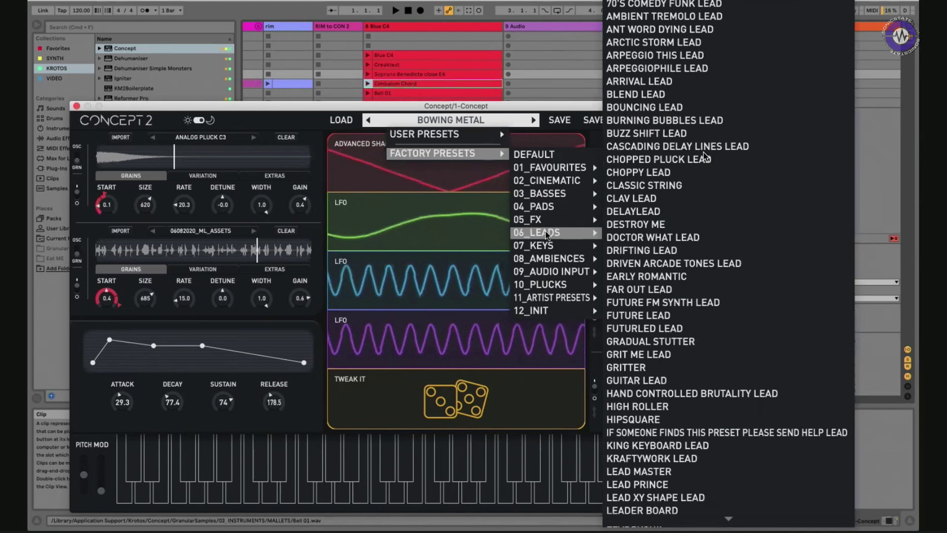
click(653, 225)
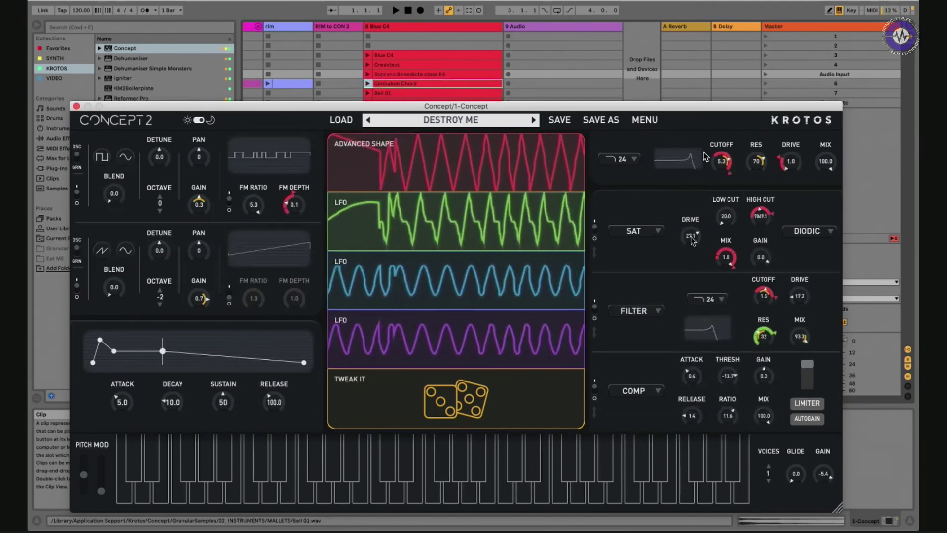
drag(690, 236, 689, 245)
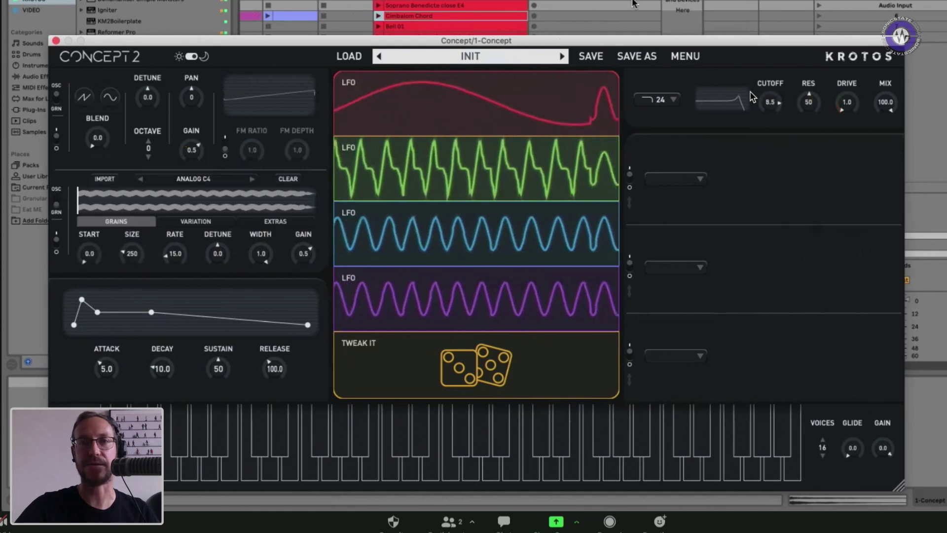
- Raise the grain start to about 0.6 and the grain size to 633 ms
drag(545, 43, 609, 0)
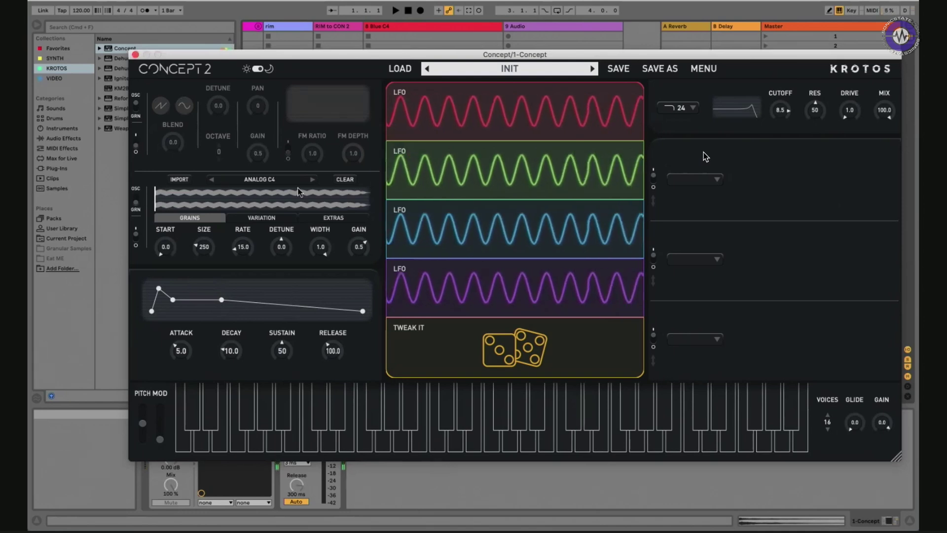
mouse_move(166, 252)
mouse_down()
mouse_move(186, 152)
mouse_move(161, 238)
mouse_move(172, 162)
mouse_up()
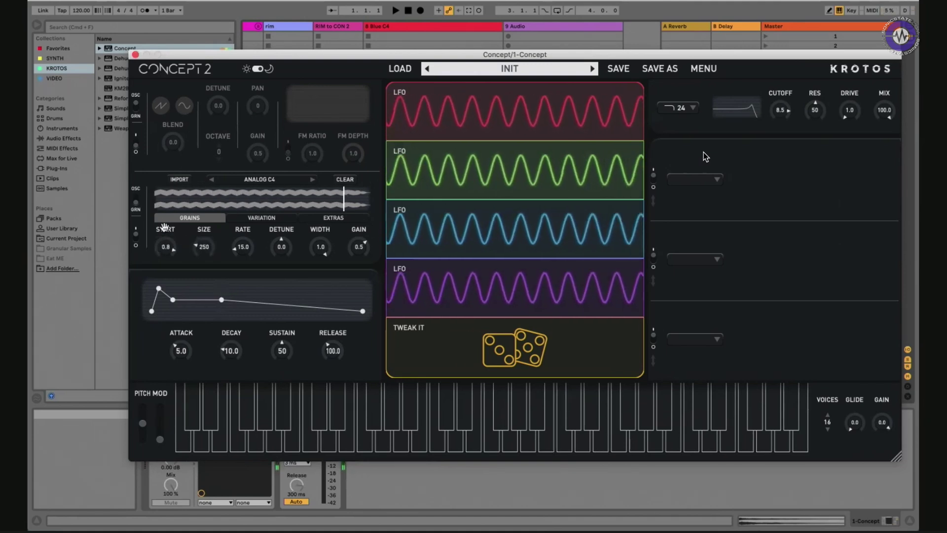
drag(209, 239, 227, 188)
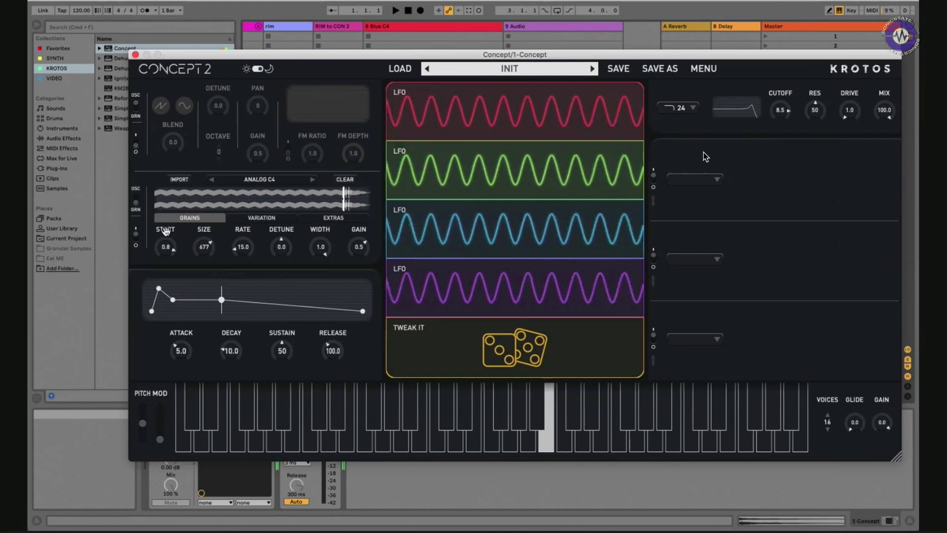
- Route grain start to the green modulator as an Envelope with 374 attack and 464.3 decay
click(451, 109)
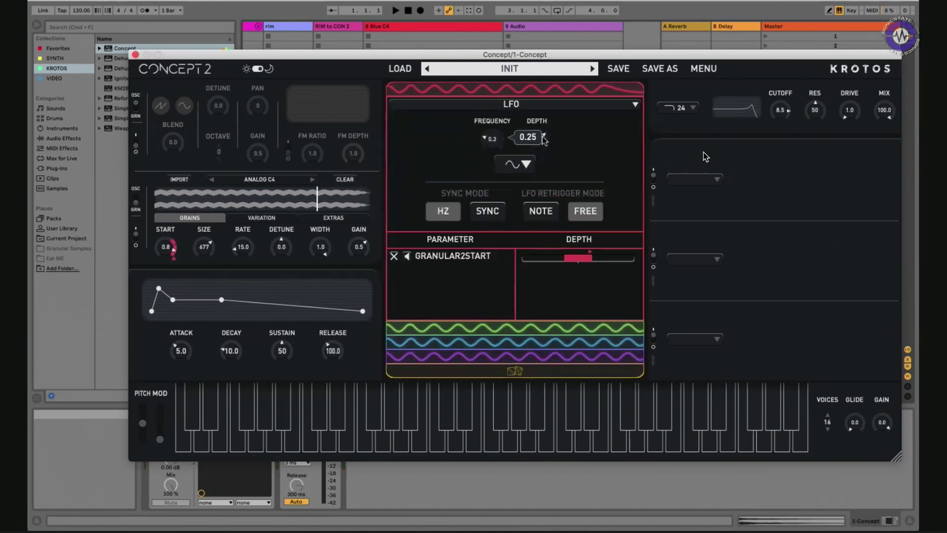
click(395, 230)
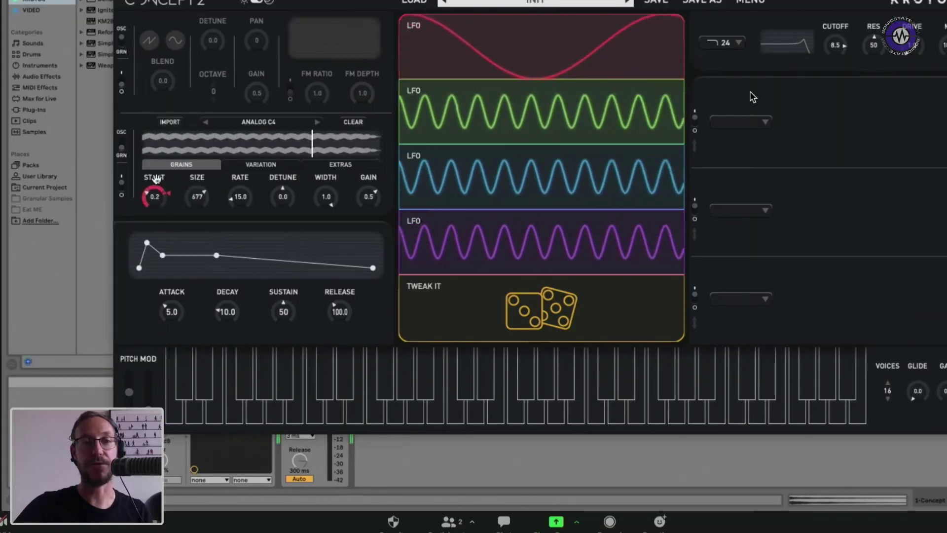
drag(154, 179, 493, 94)
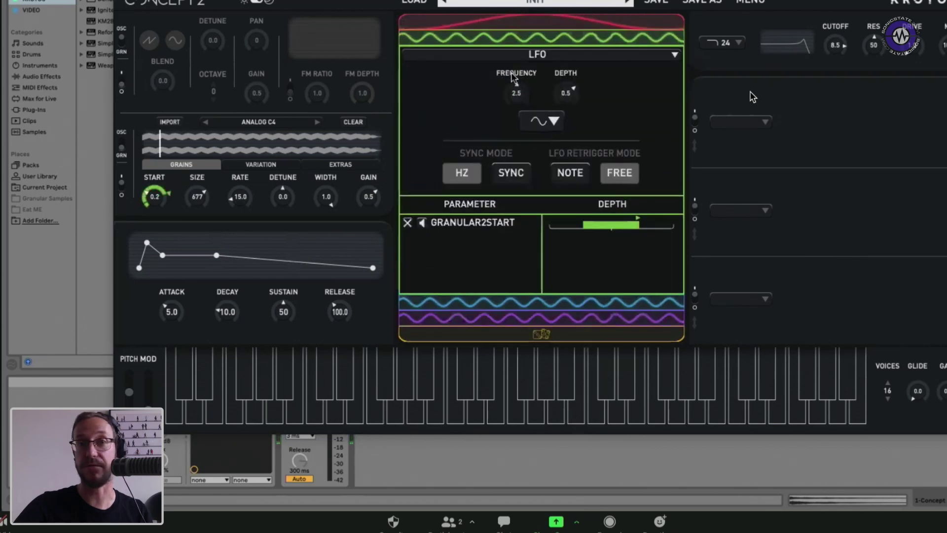
click(522, 55)
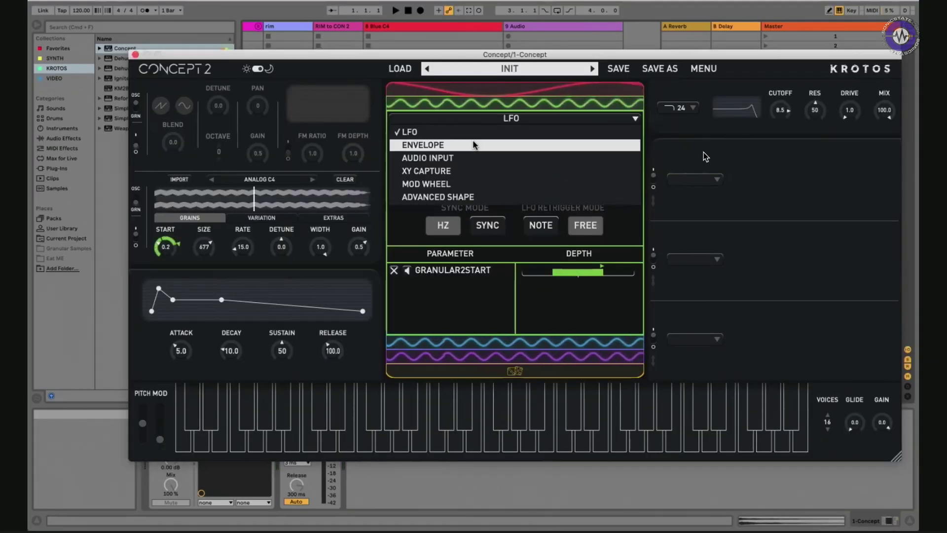
click(474, 144)
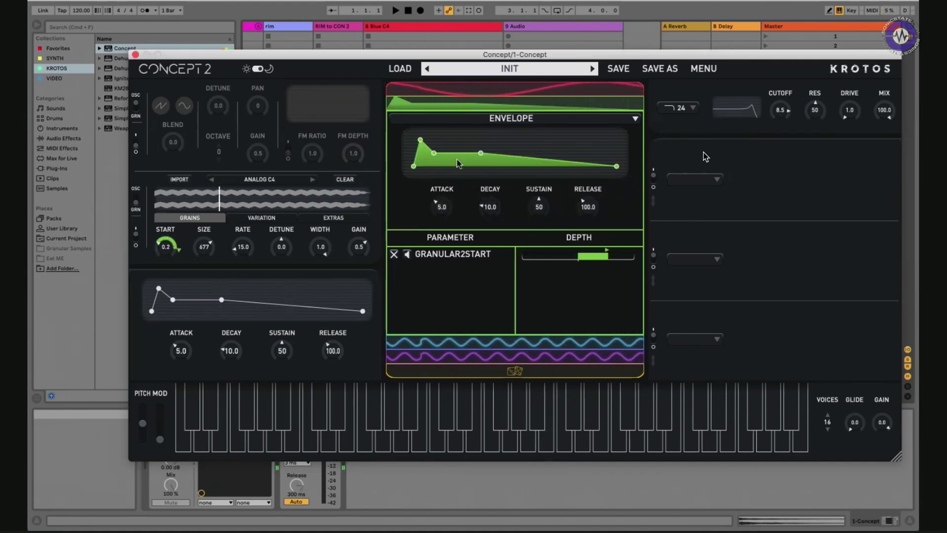
drag(420, 140, 553, 153)
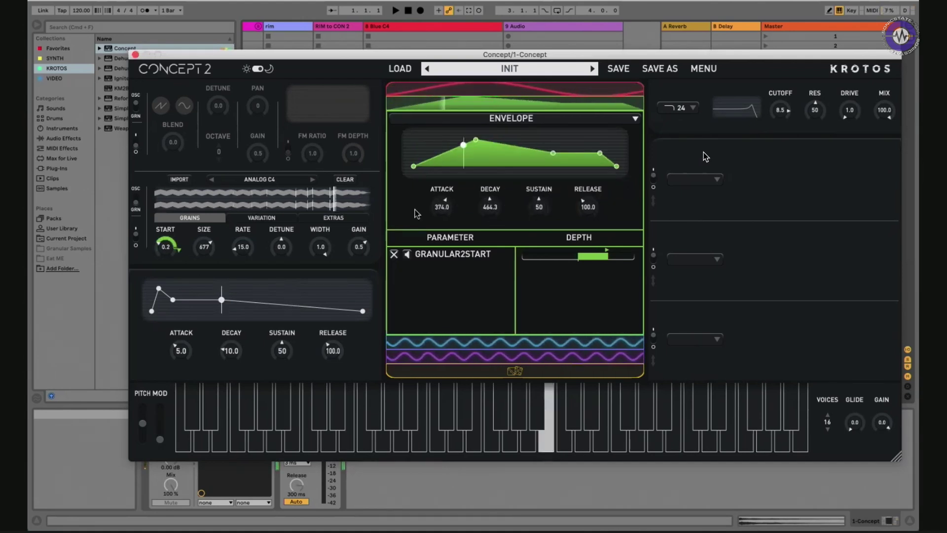
click(163, 230)
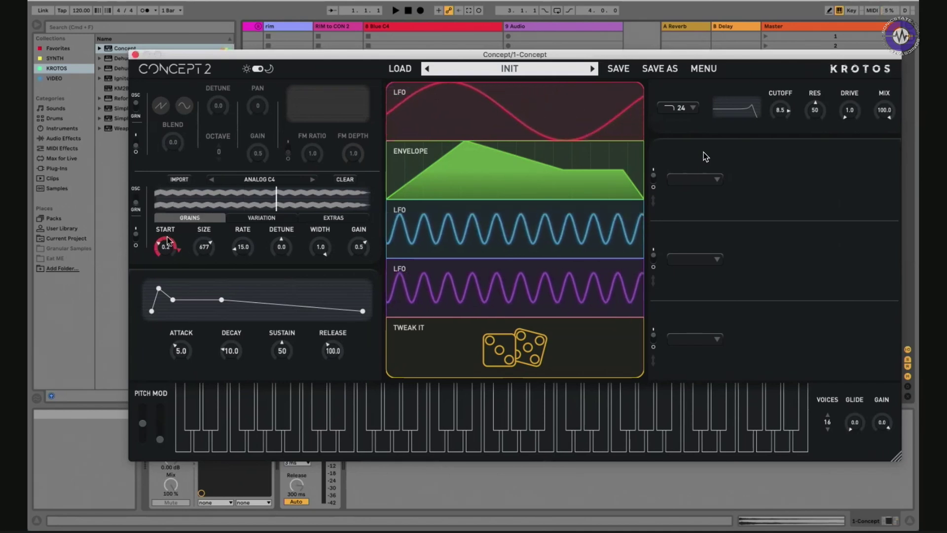
- Add red LFO modulation to grain rate, then adjust the Variation settings (jitter 0.3, density on blue LFO)
drag(239, 231, 241, 232)
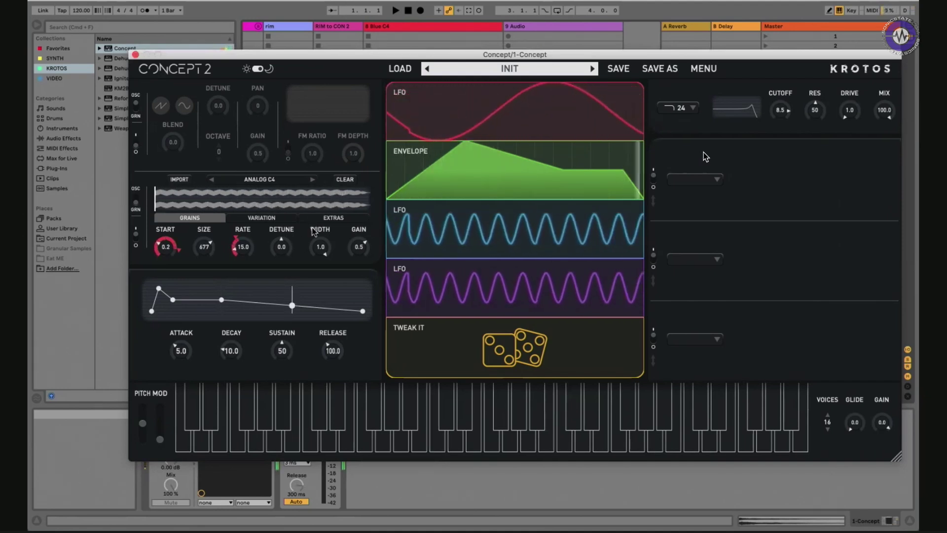
click(284, 219)
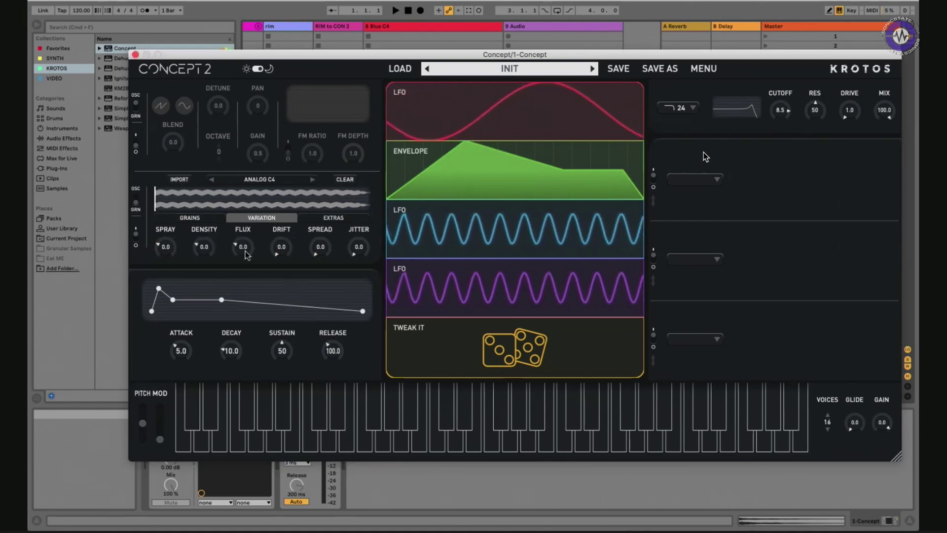
click(172, 219)
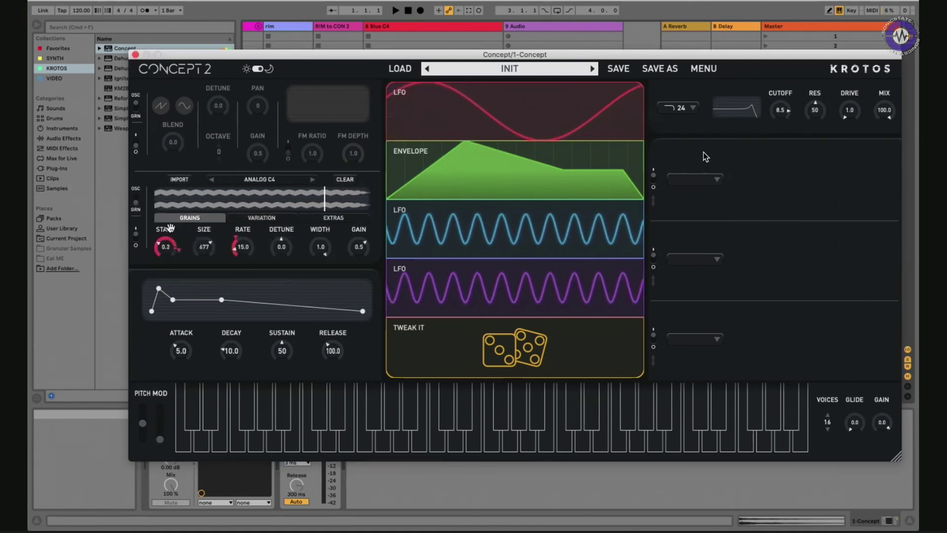
click(270, 219)
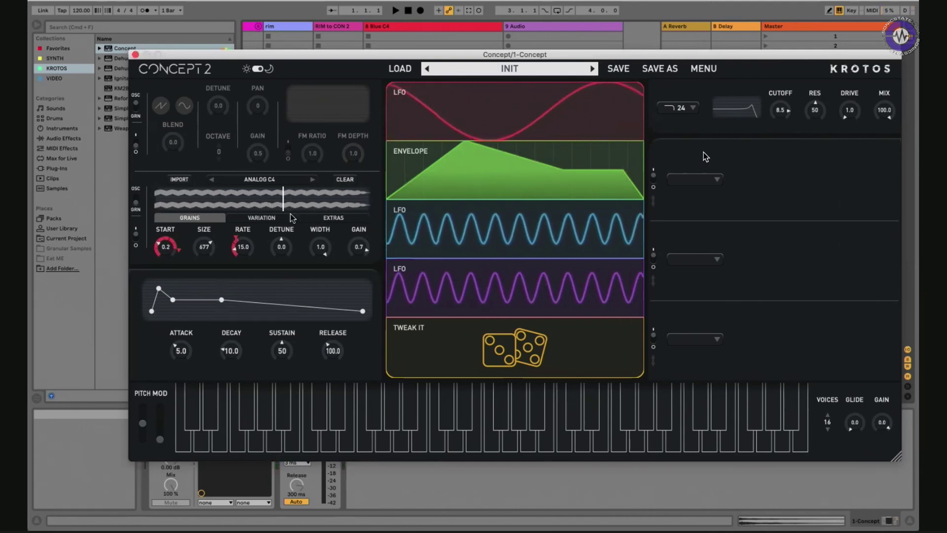
click(278, 220)
mouse_move(246, 230)
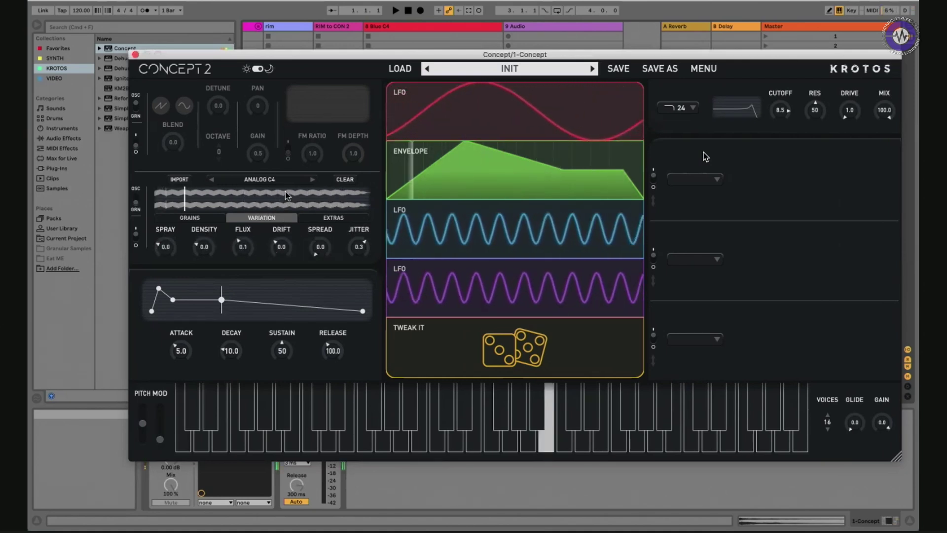
mouse_move(278, 252)
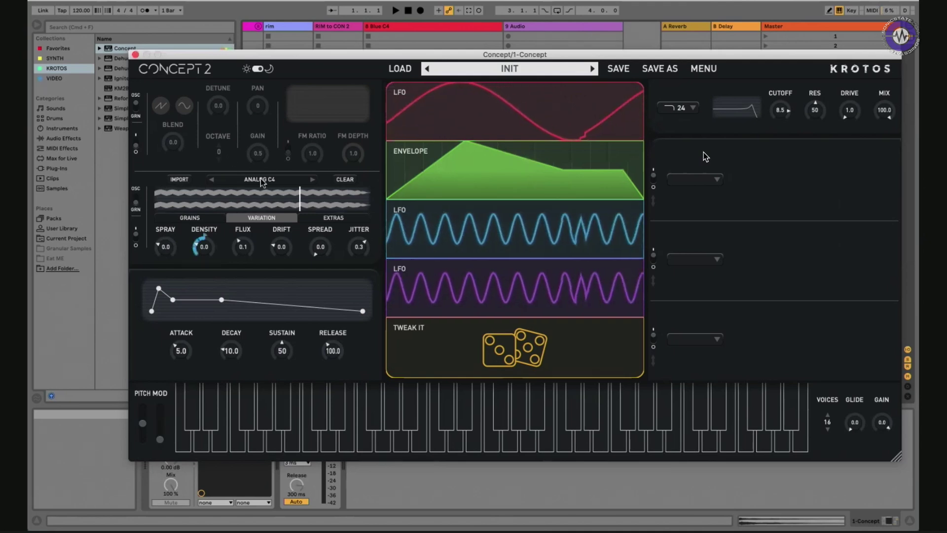
- Switch the top oscillator to granular mode, load MegaSaw C2, and set grain start to 0.1
click(136, 107)
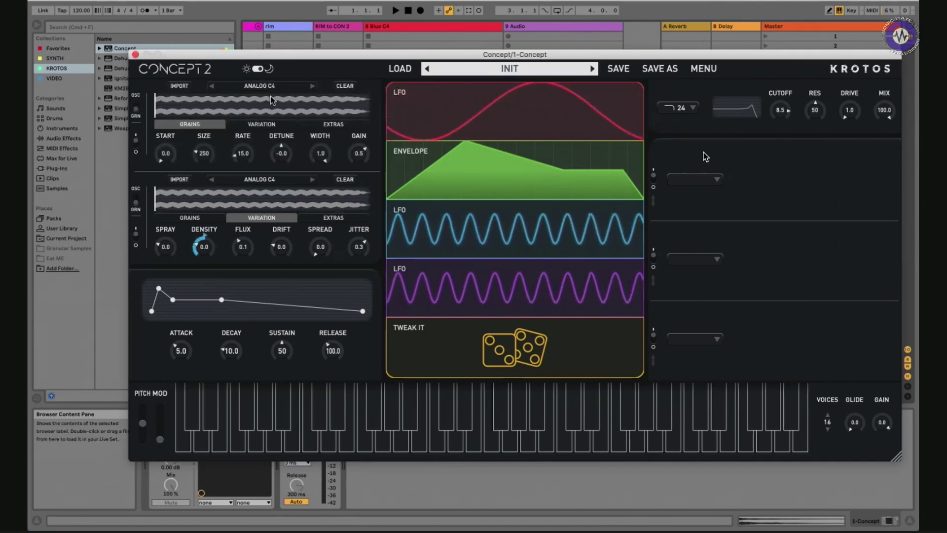
click(273, 87)
mouse_move(254, 128)
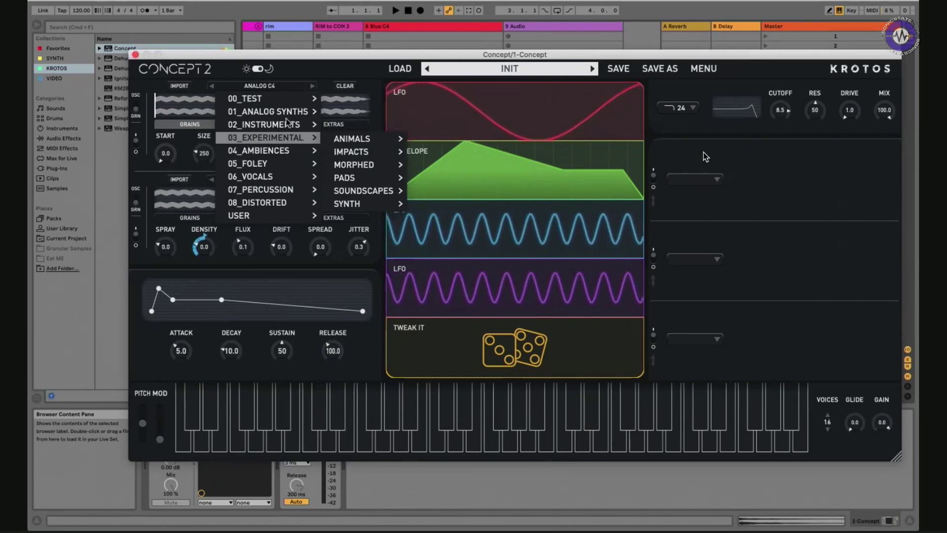
mouse_move(292, 112)
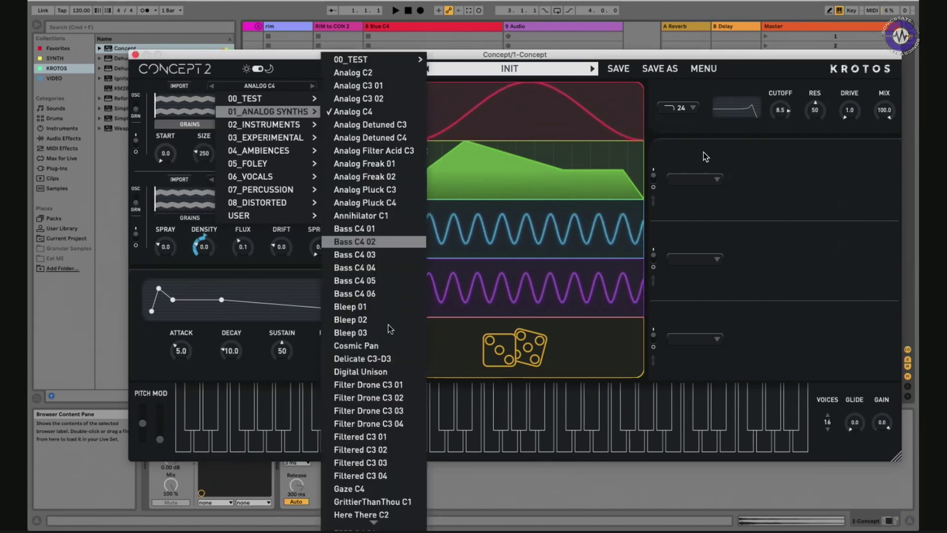
scroll(395, 361, down, 5)
scroll(395, 365, down, 3)
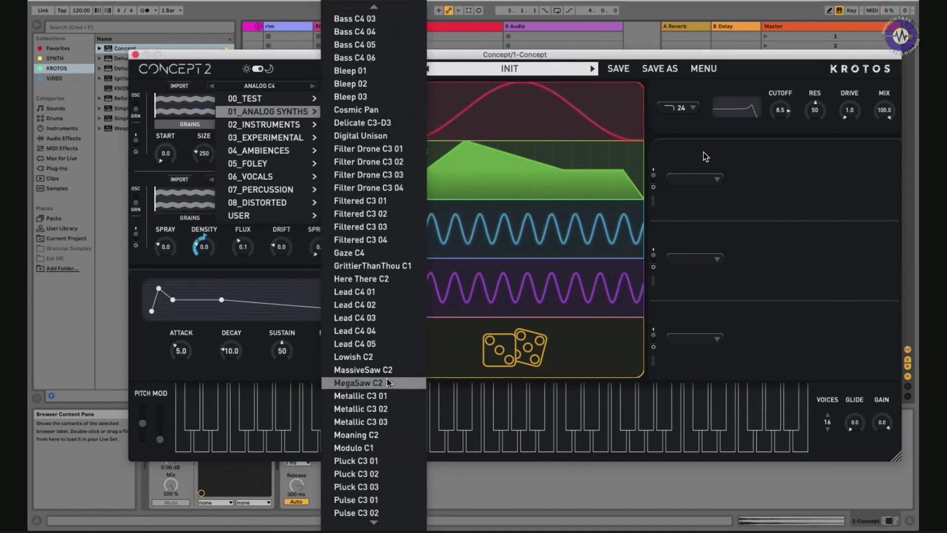
click(358, 383)
click(192, 109)
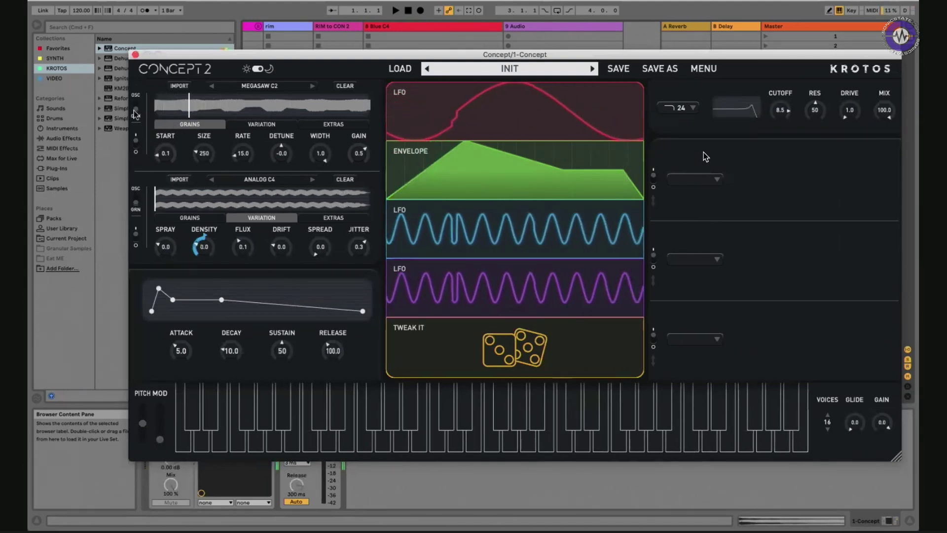
- Load Down Below C1 on the top oscillator, turn off oscillator 2, and set start to 0.2
click(260, 86)
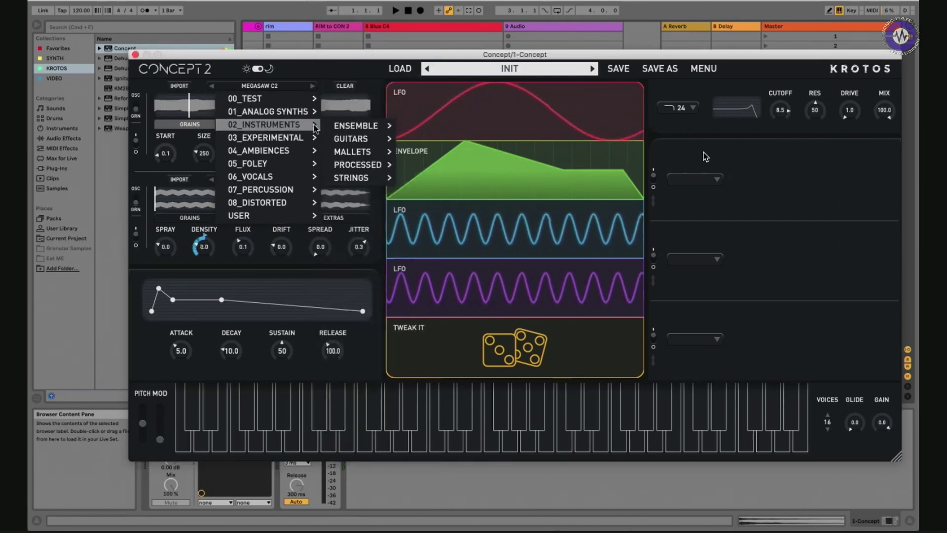
mouse_move(333, 129)
mouse_move(296, 137)
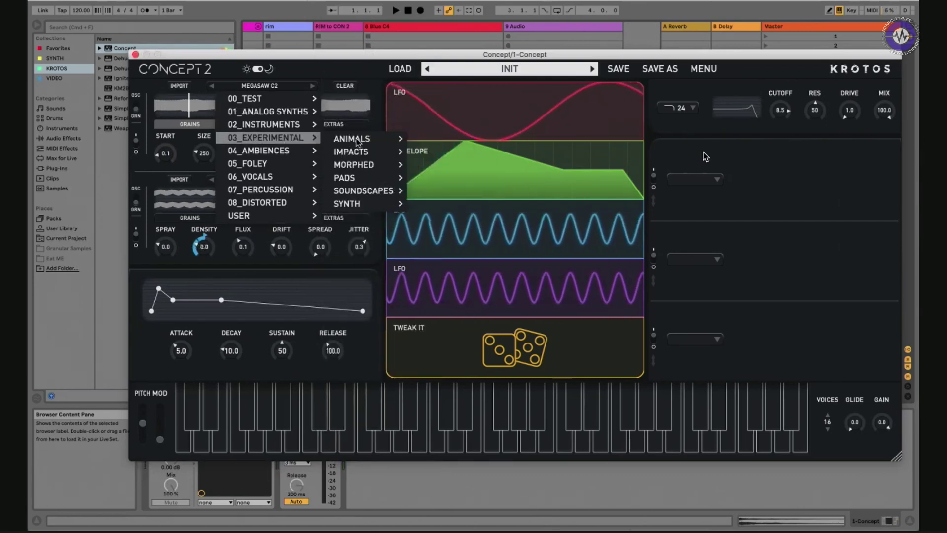
mouse_move(357, 141)
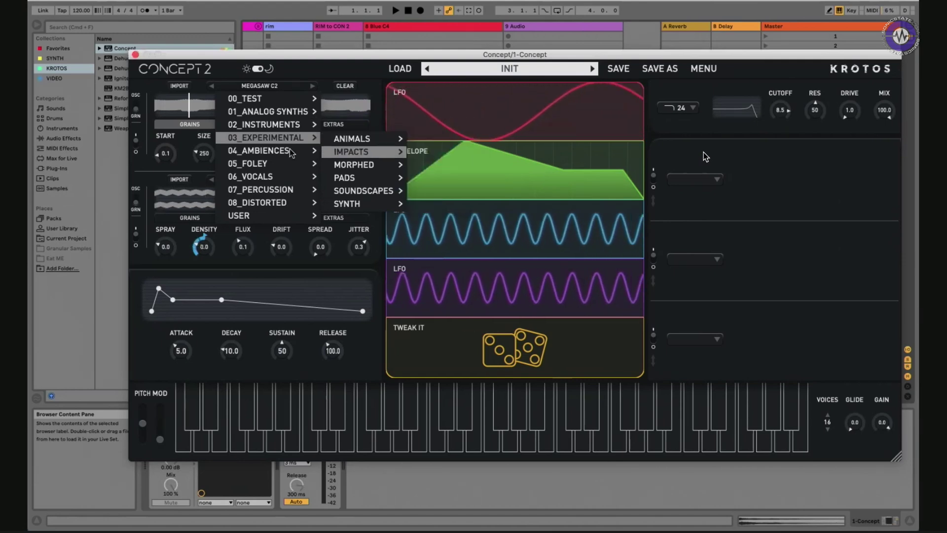
mouse_move(291, 153)
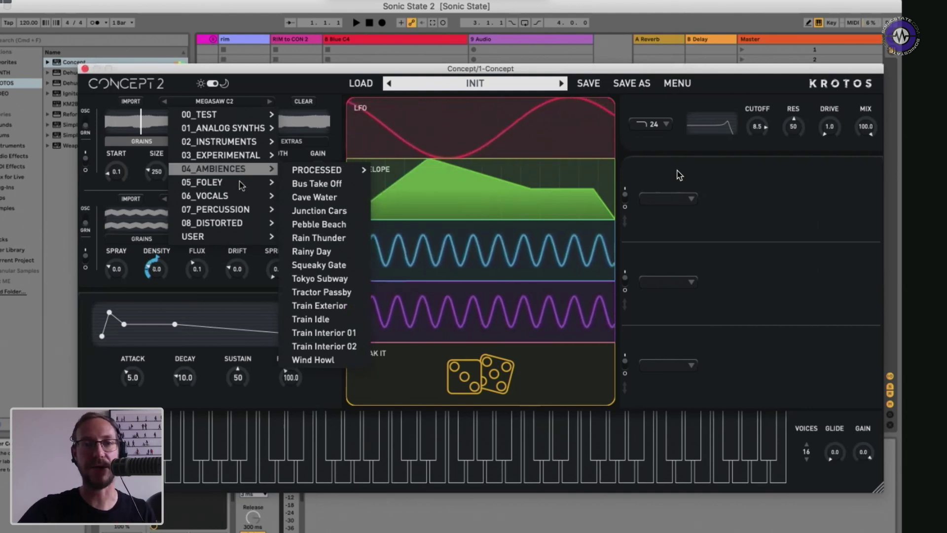
mouse_move(227, 222)
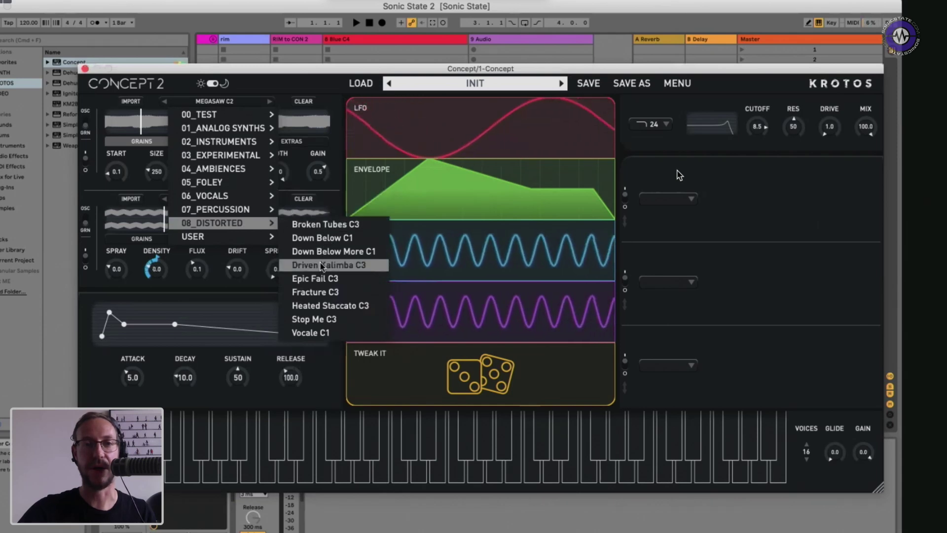
click(325, 278)
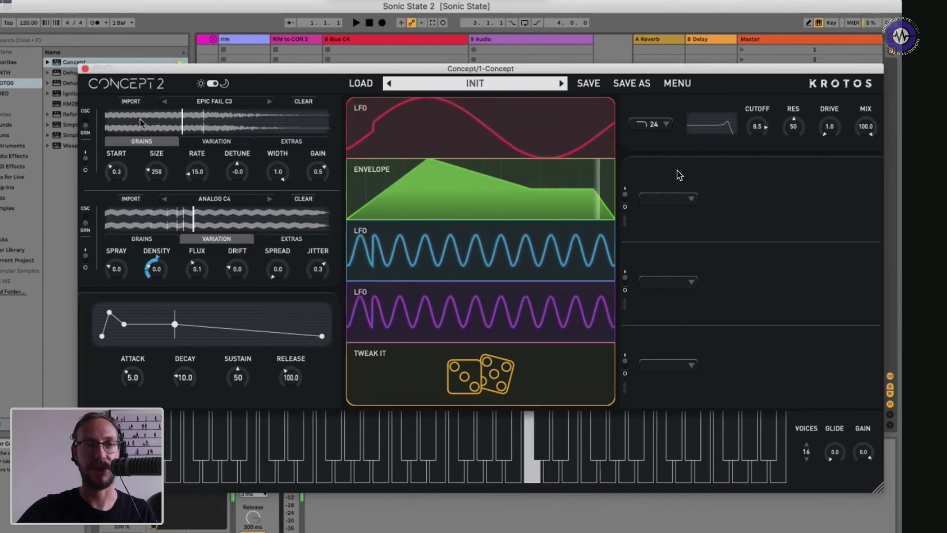
click(268, 101)
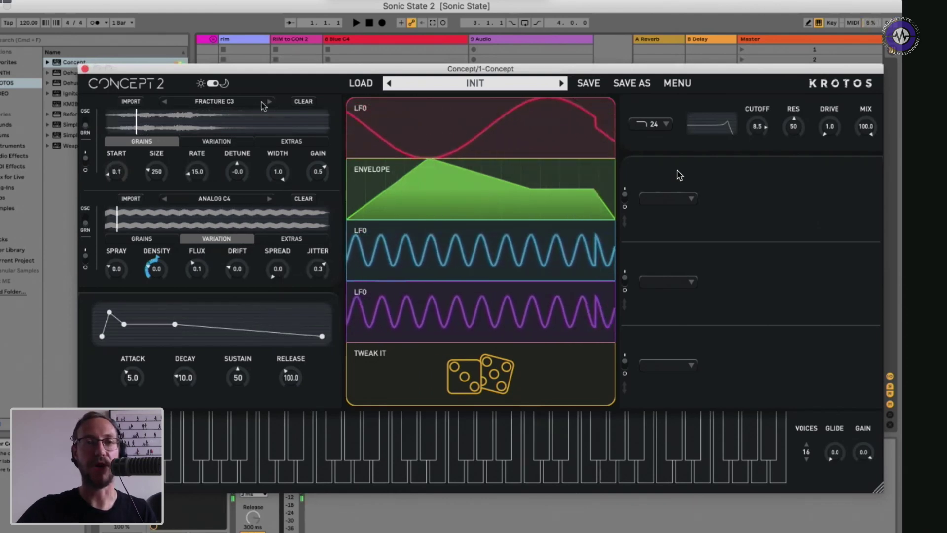
click(164, 101)
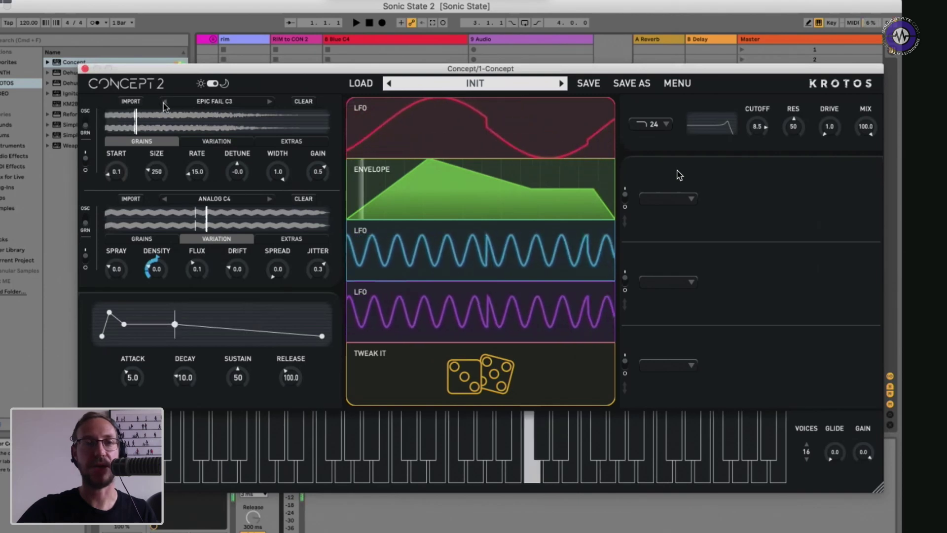
click(165, 101)
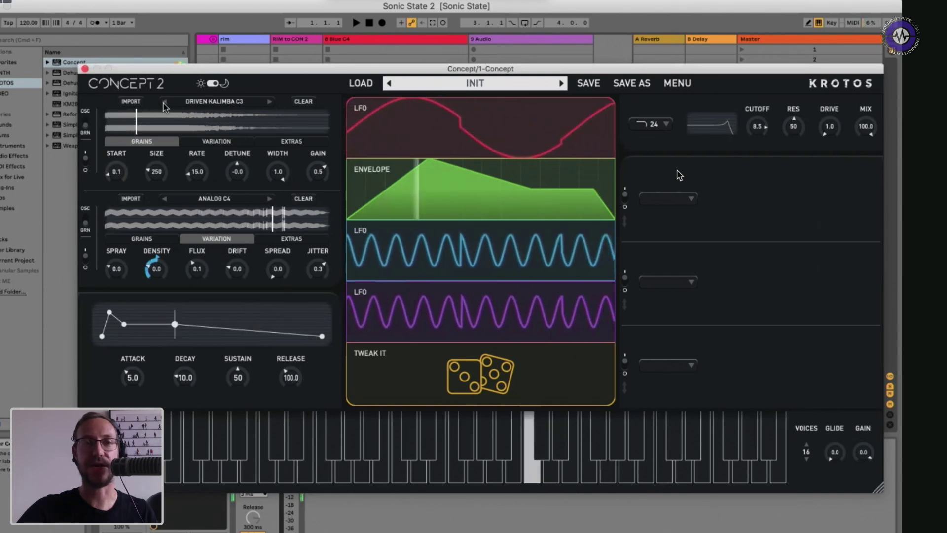
click(85, 257)
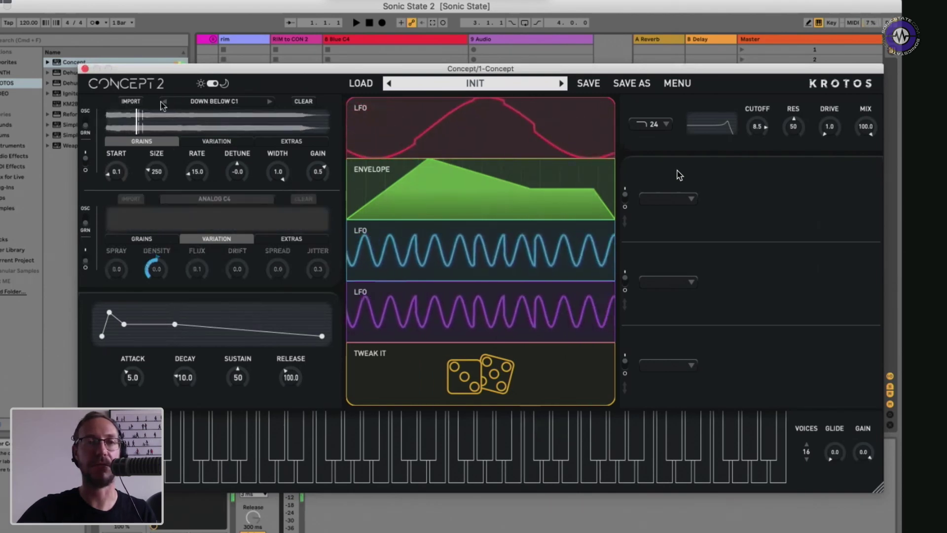
click(170, 128)
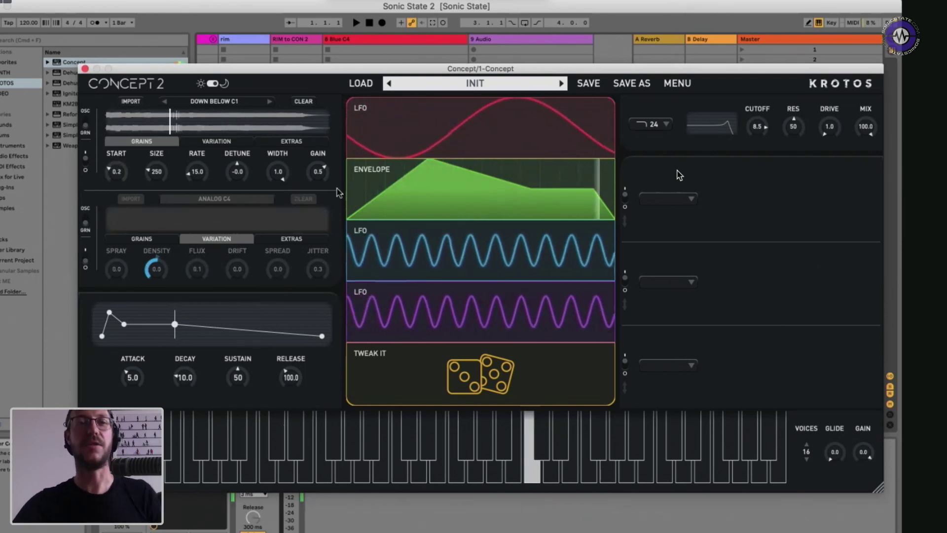
- Set the Down Below C1 layer's gain to 1.0, add red LFO start modulation, and raise start to 0.4
drag(318, 172, 318, 148)
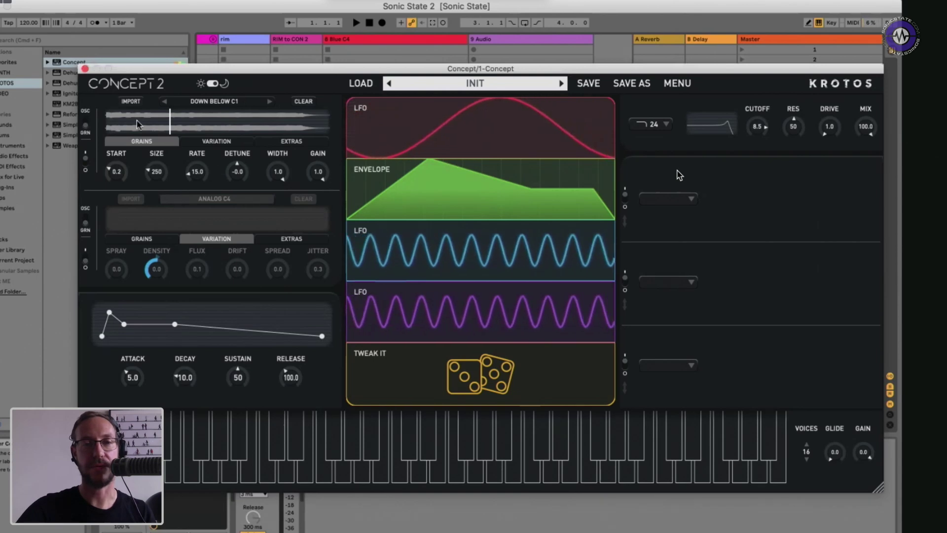
drag(498, 123, 129, 169)
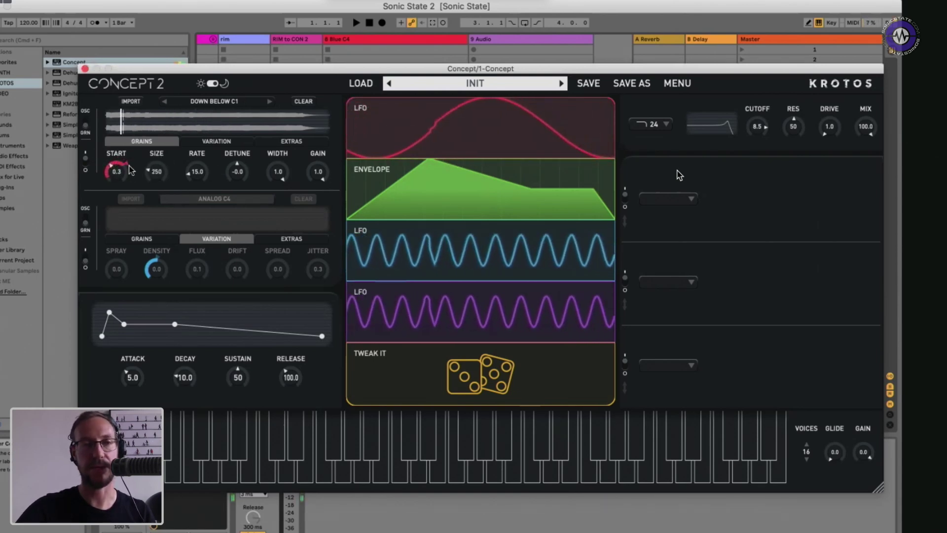
drag(131, 170, 120, 165)
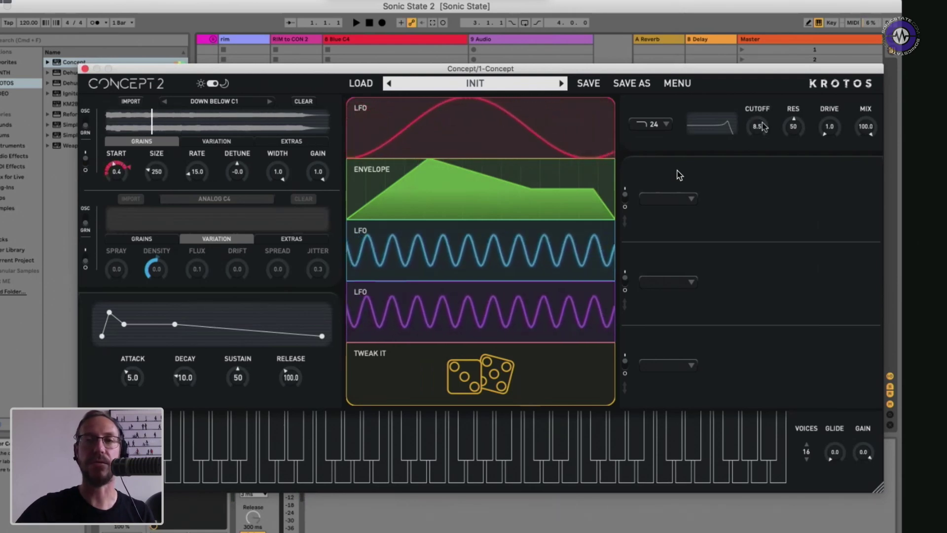
- Convert the envelope slot to XY Capture, mapping filter cutoff to X and resonance to Y
click(663, 123)
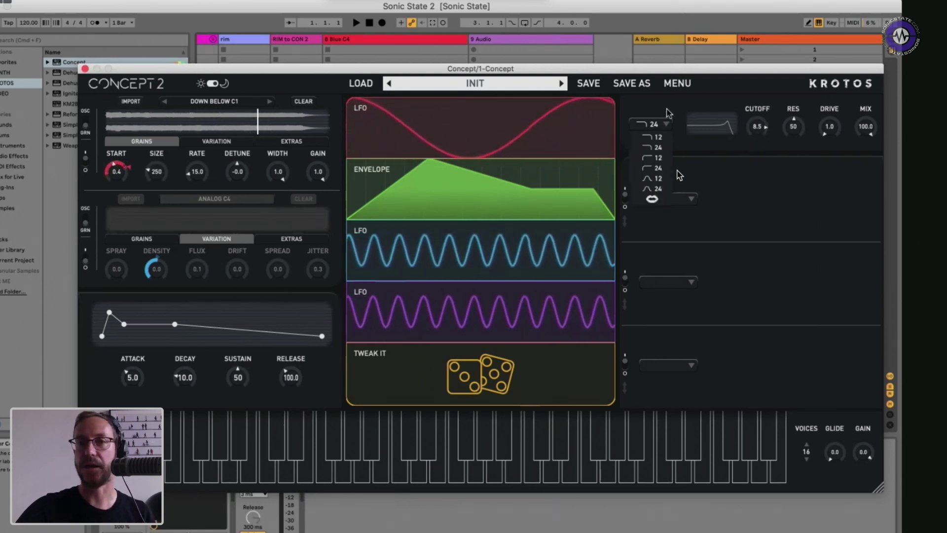
click(668, 112)
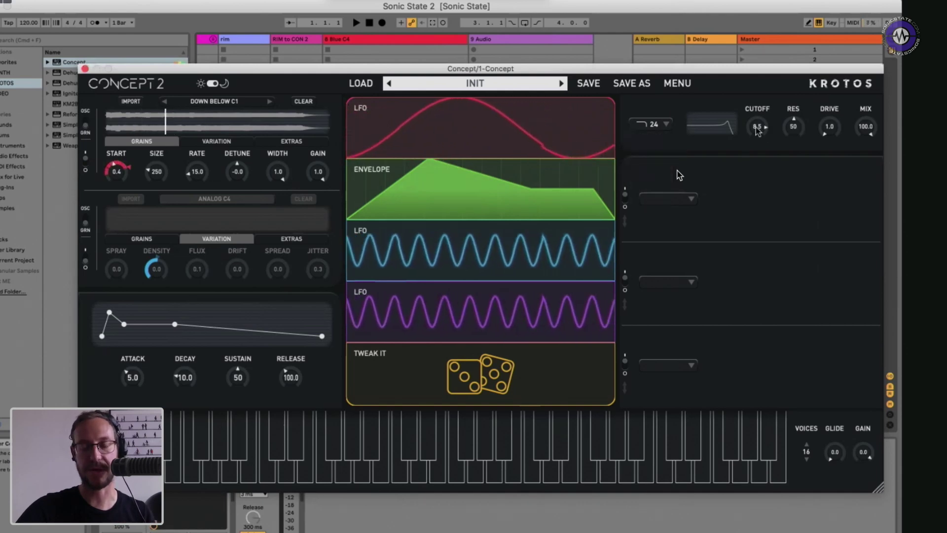
click(522, 172)
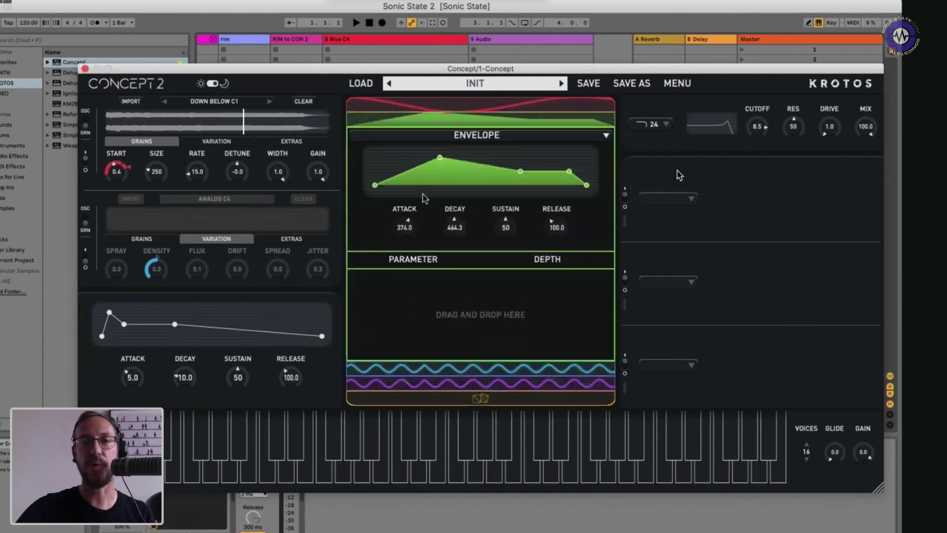
click(472, 138)
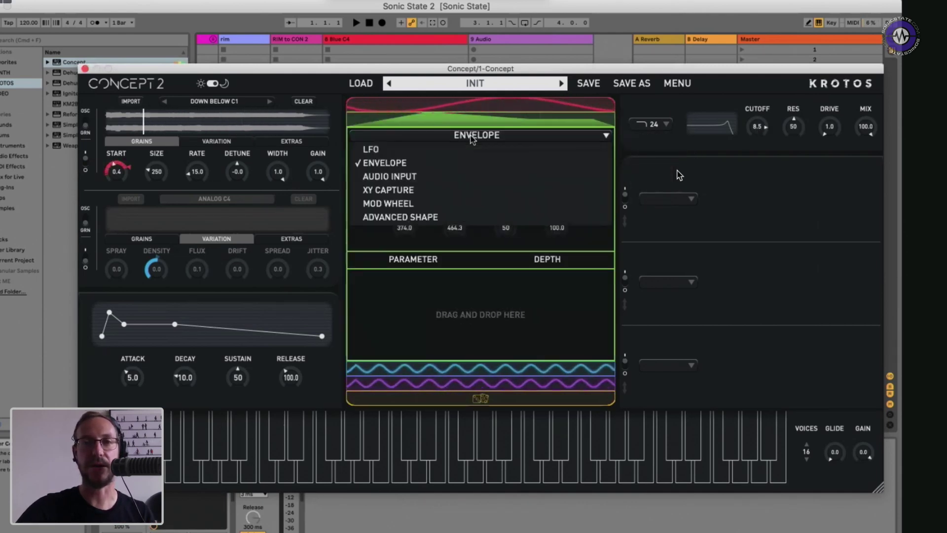
click(401, 191)
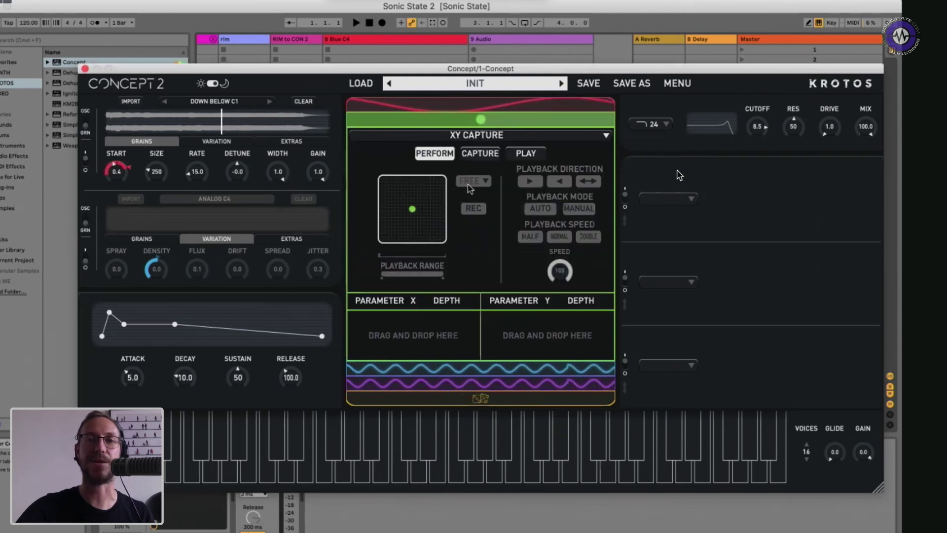
drag(431, 253, 410, 335)
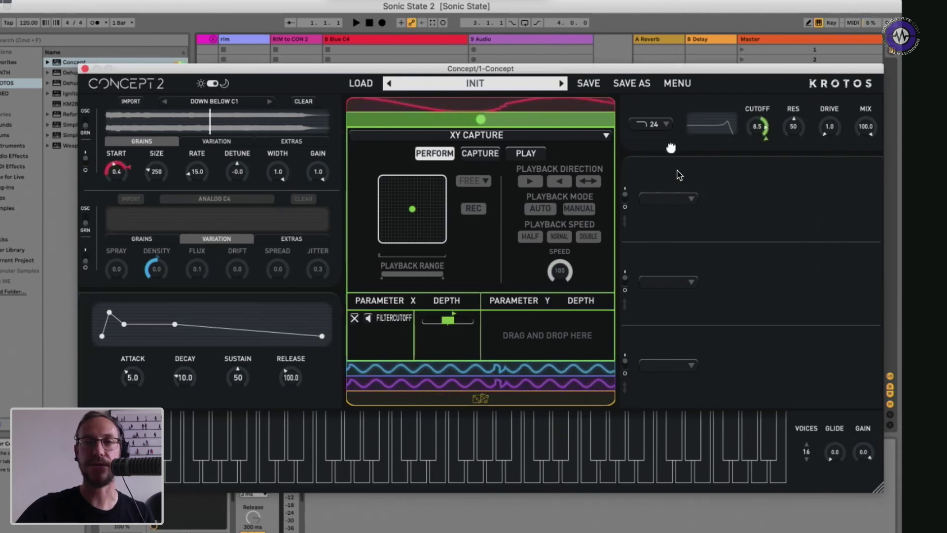
drag(597, 301, 537, 338)
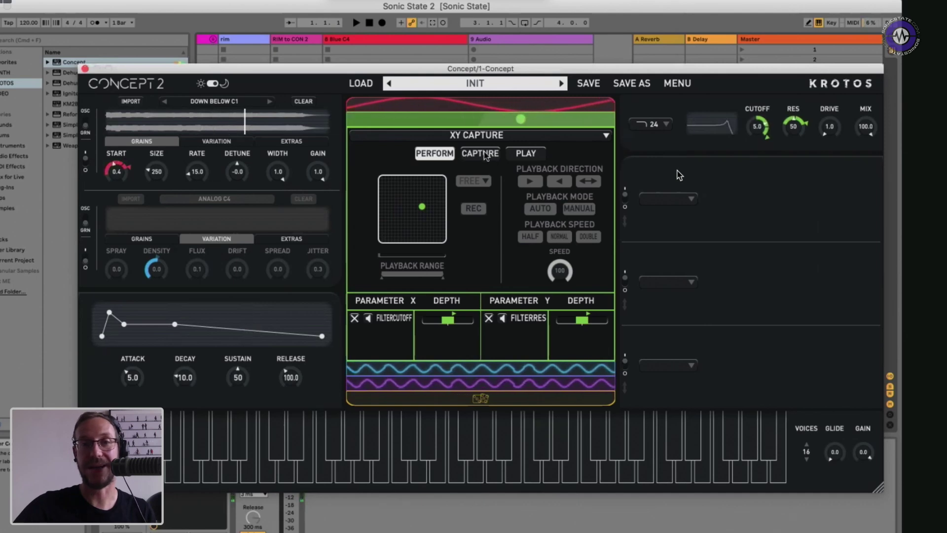
- Record an XY capture gesture and assign its playback speed to an LFO
click(480, 153)
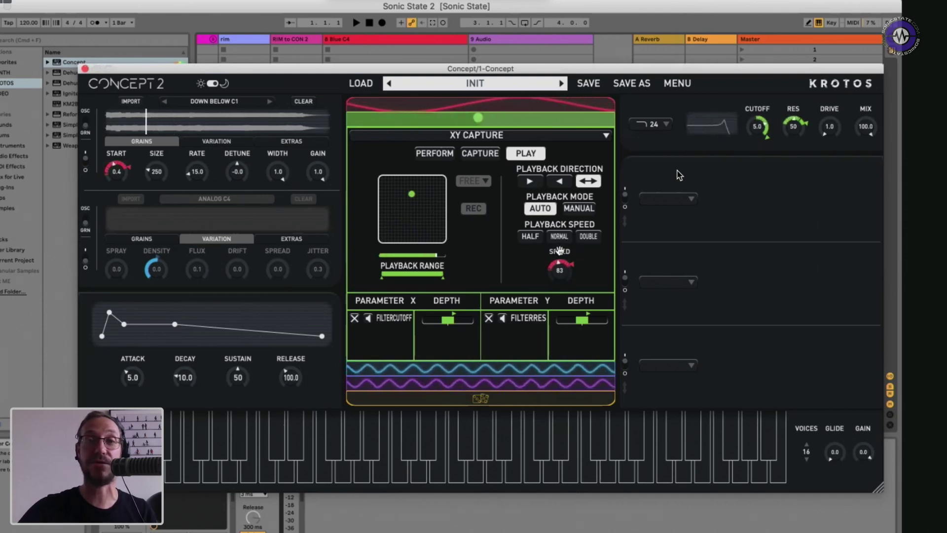
drag(560, 251, 503, 382)
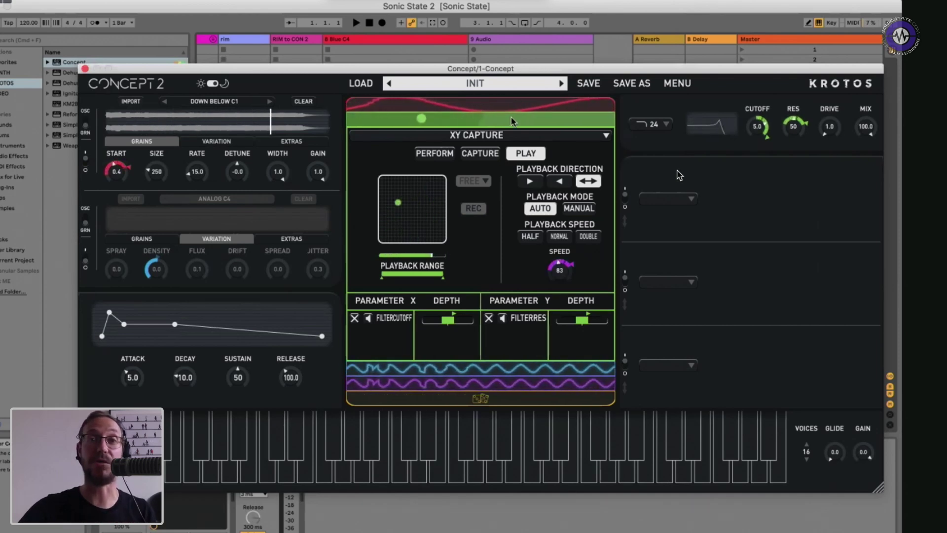
- Route the red LFO's Frequency to the blue LFO lane and set the blue LFO's Frequency to 3.0
click(520, 110)
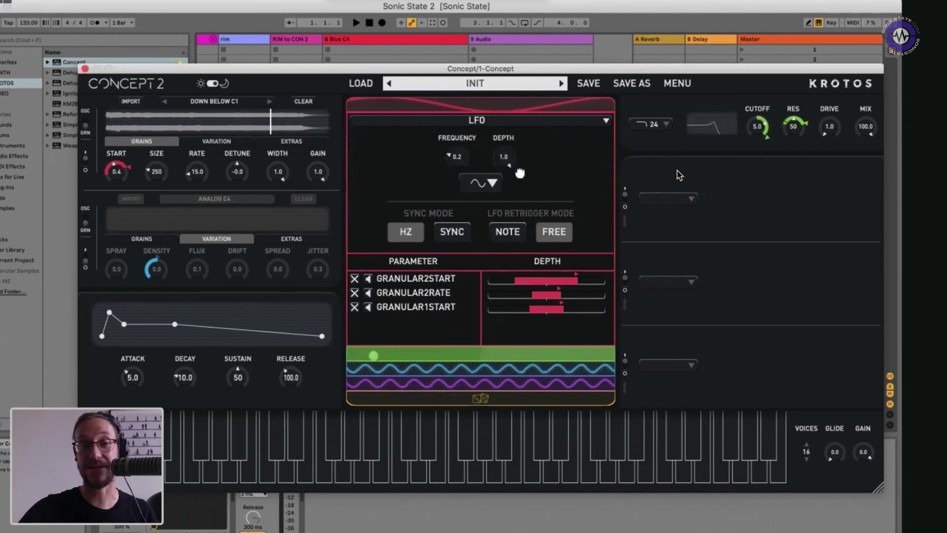
drag(520, 173, 469, 374)
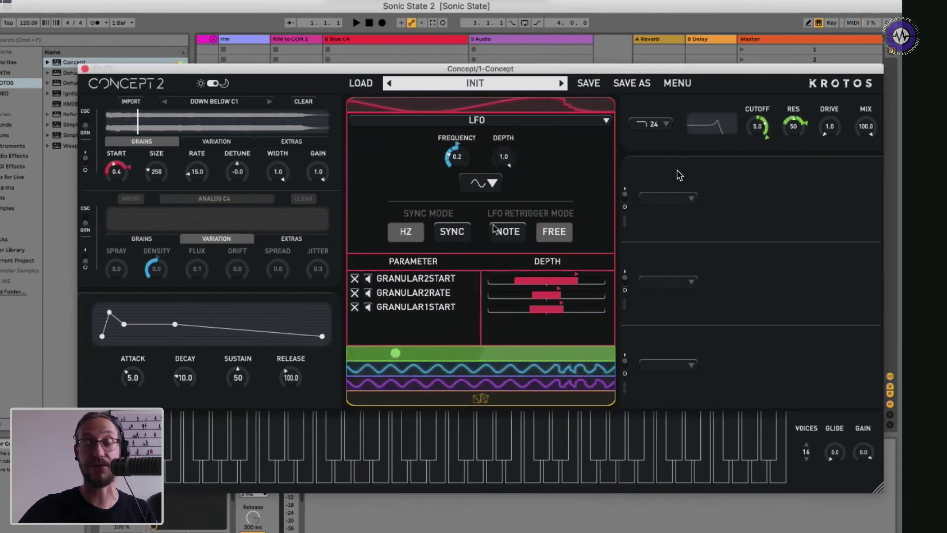
click(521, 109)
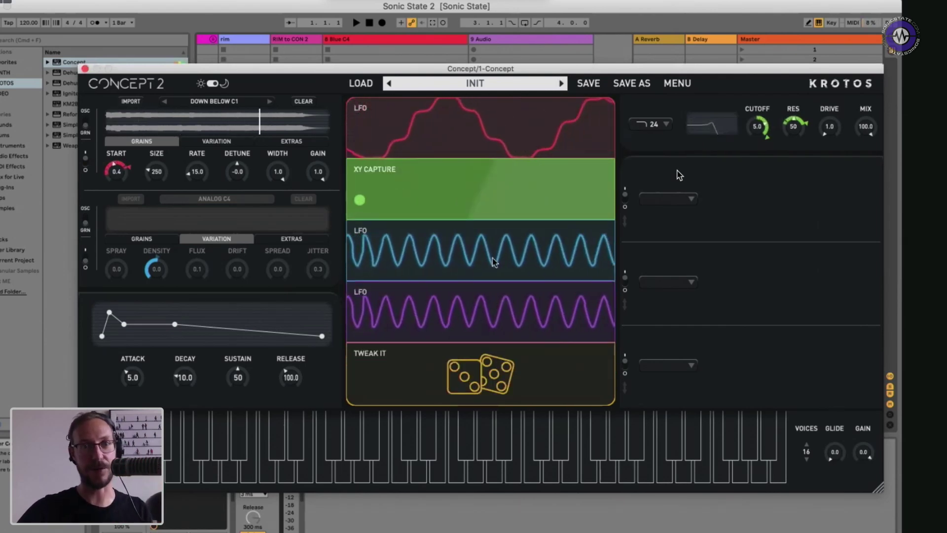
click(459, 237)
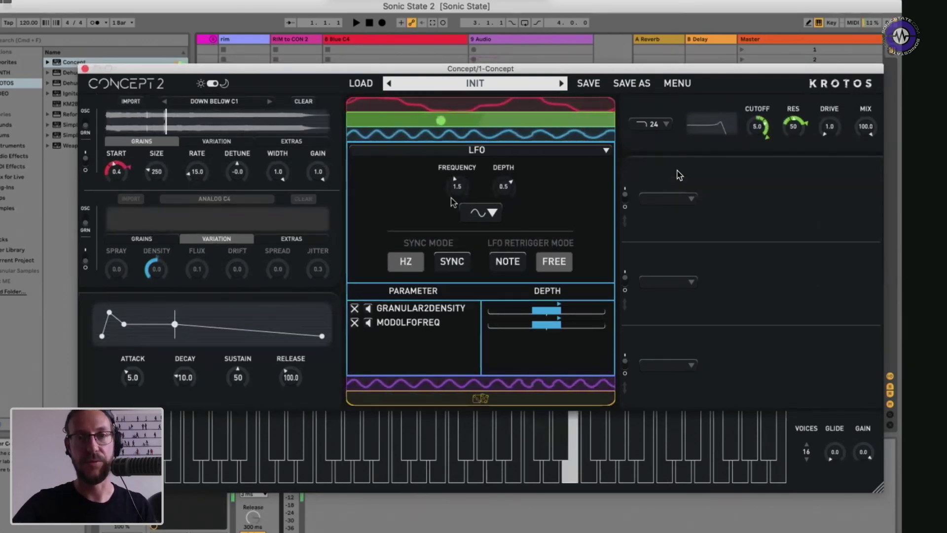
drag(454, 189, 508, 147)
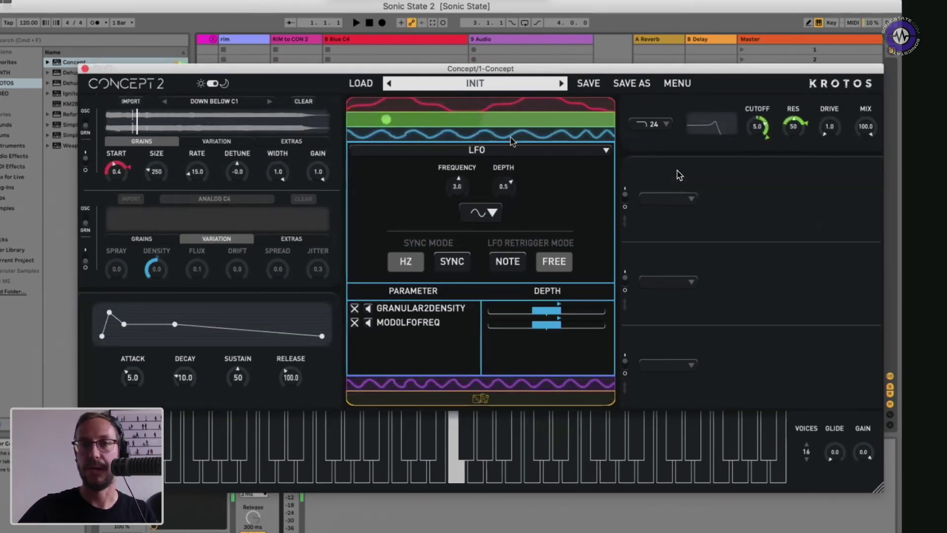
click(675, 198)
click(675, 199)
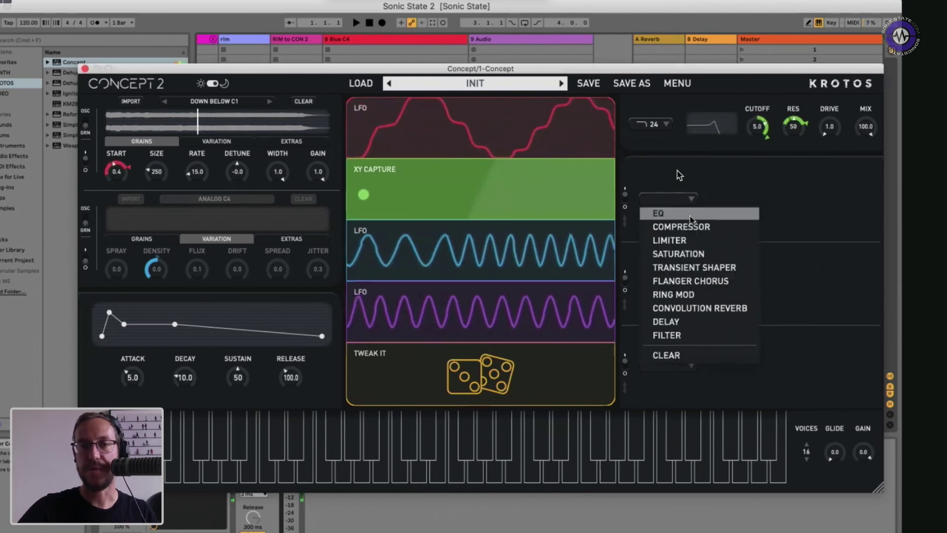
- Put a Flanger Chorus in the first FX slot with delay 4.4 and mix 0.3, modulated by the blue LFO
click(683, 281)
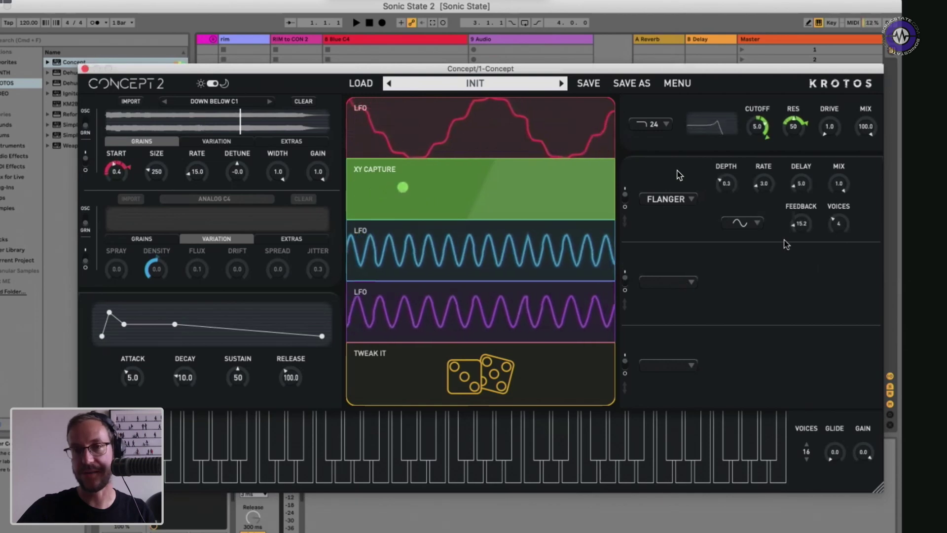
mouse_move(801, 183)
mouse_down()
mouse_move(809, 169)
mouse_move(801, 197)
mouse_up()
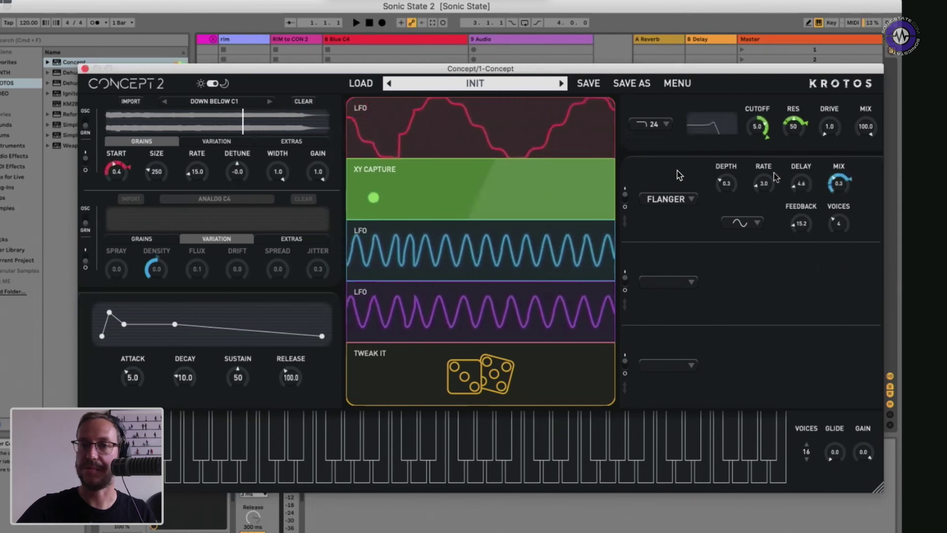
click(548, 253)
- Turn the blue LFO into a back-and-forth Advanced Shape modulator, tempo-synced at 1/2
click(477, 151)
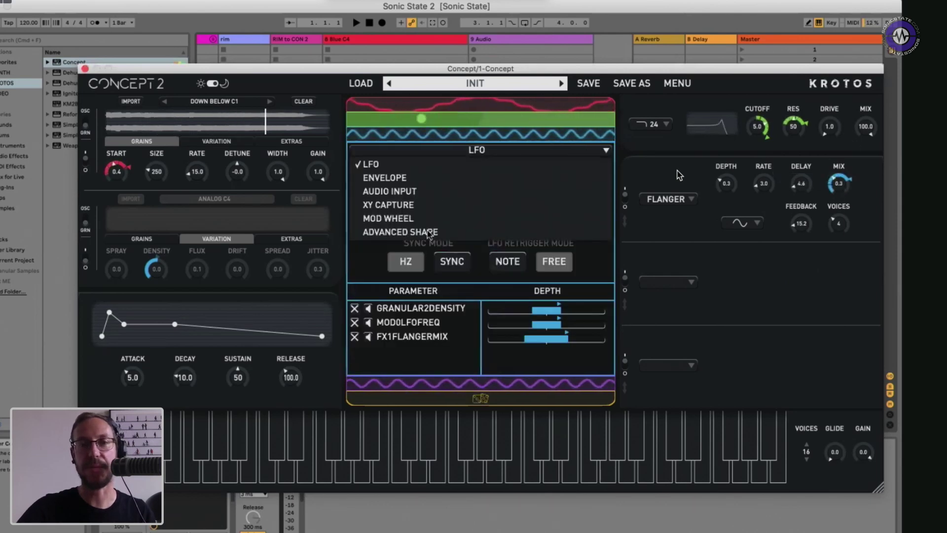
click(428, 232)
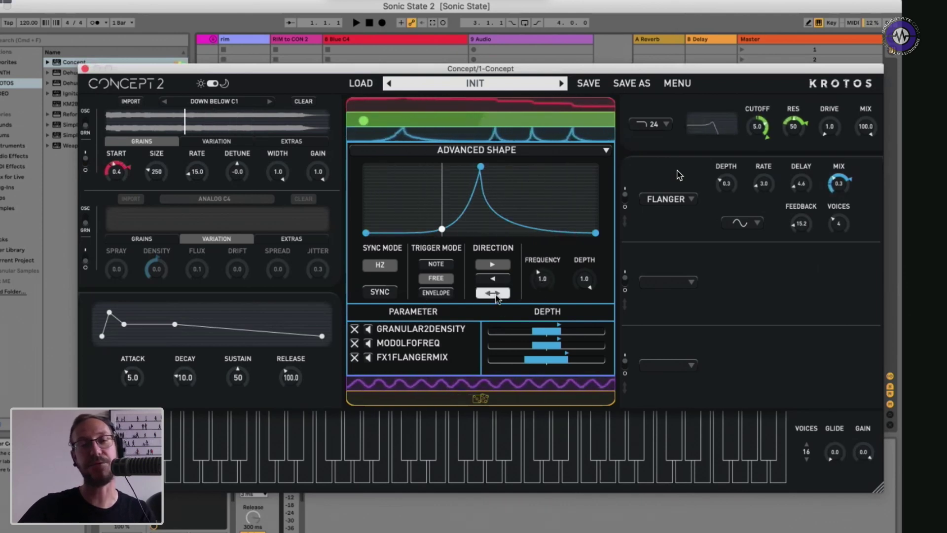
click(493, 294)
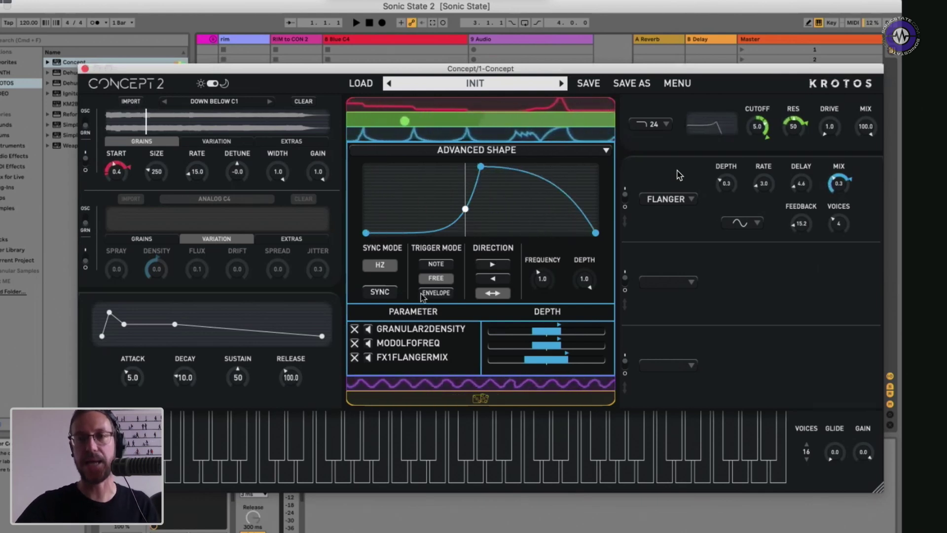
click(524, 136)
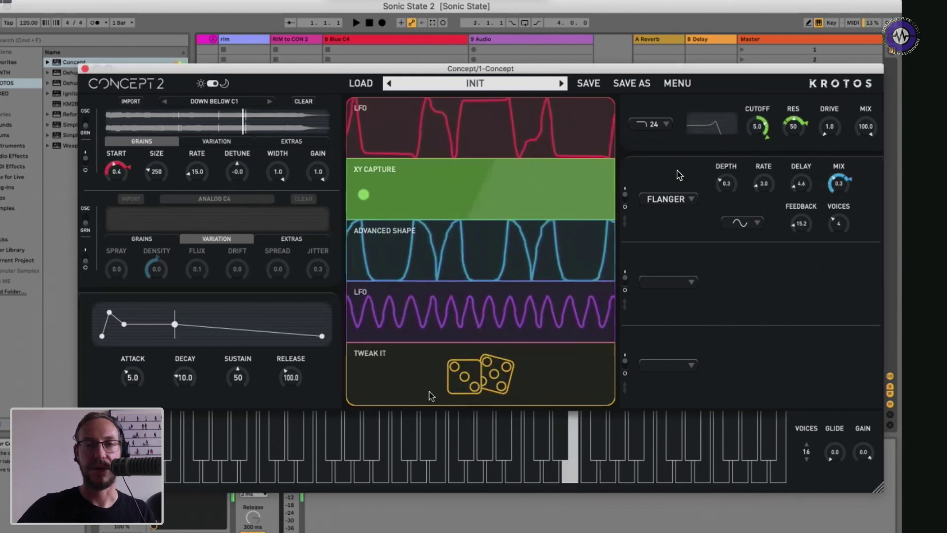
click(524, 260)
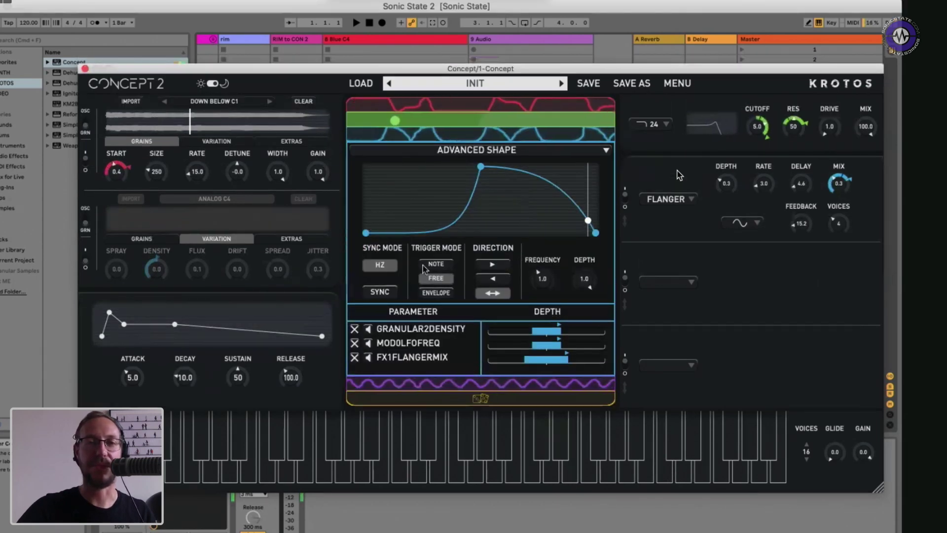
click(379, 292)
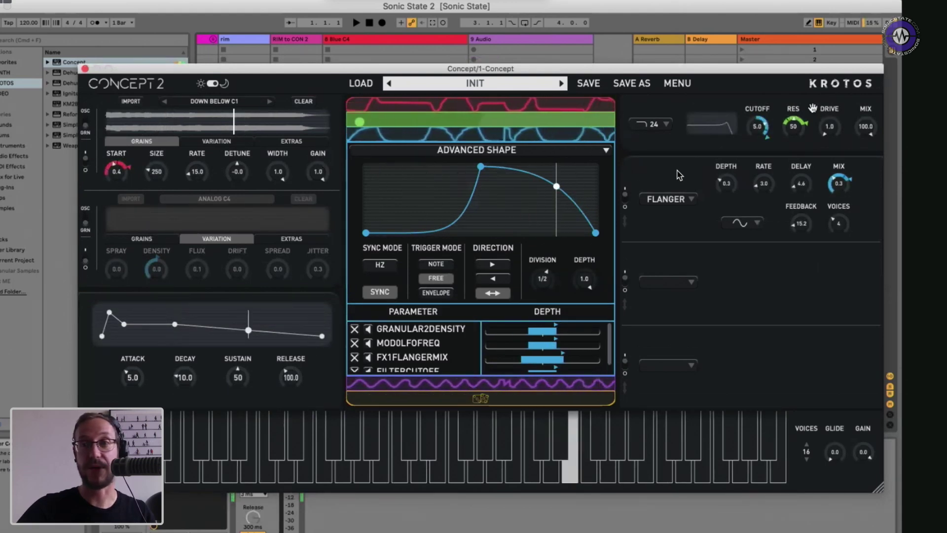
- Give the second-slot reverb the Rhythmic 'Devil In The Detail' space with mix 1.0
click(536, 143)
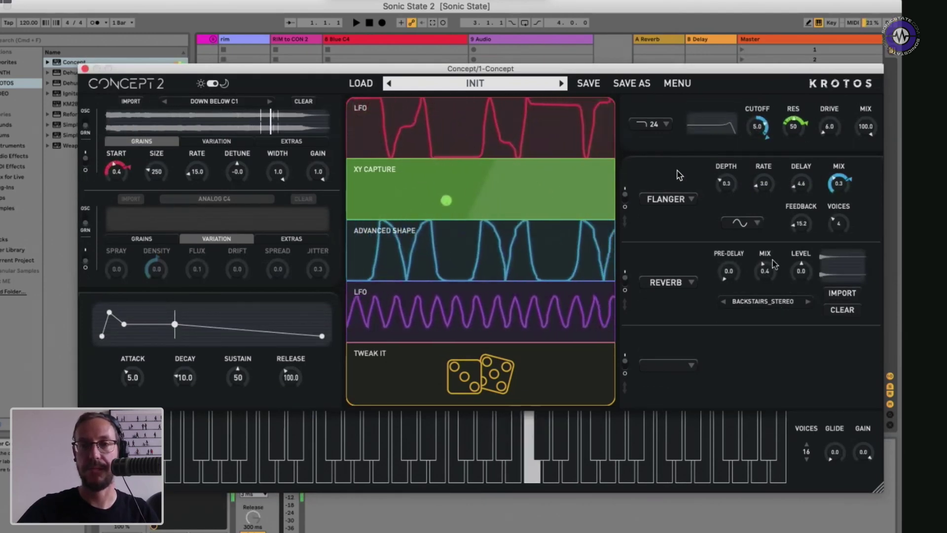
click(777, 303)
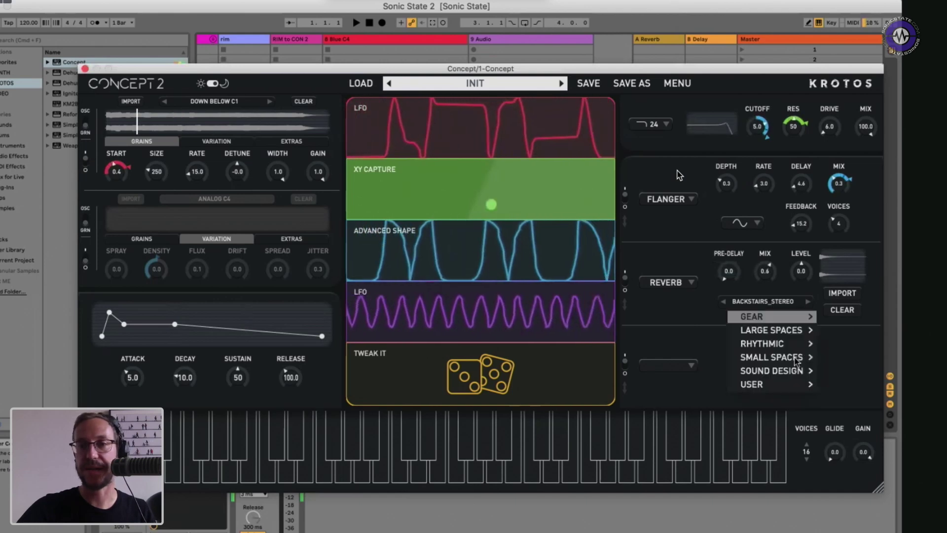
mouse_move(779, 346)
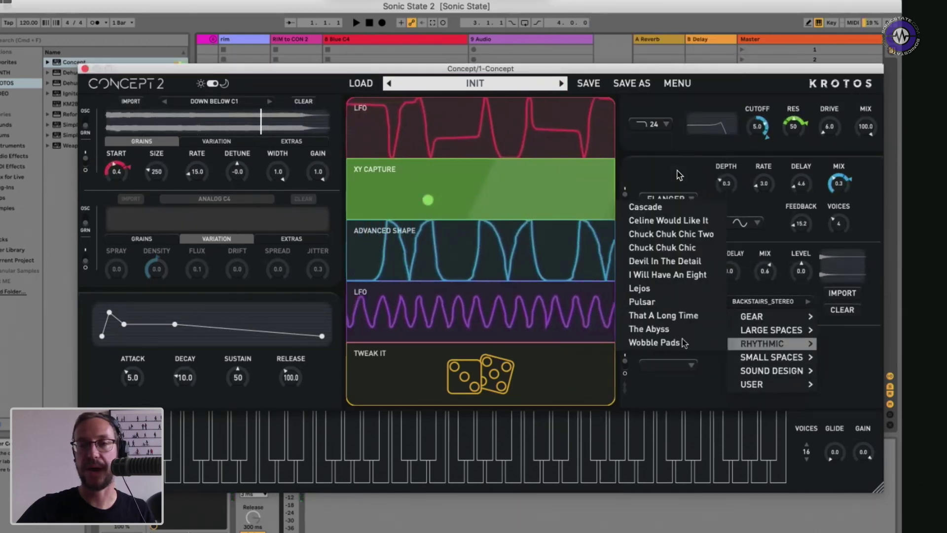
click(659, 262)
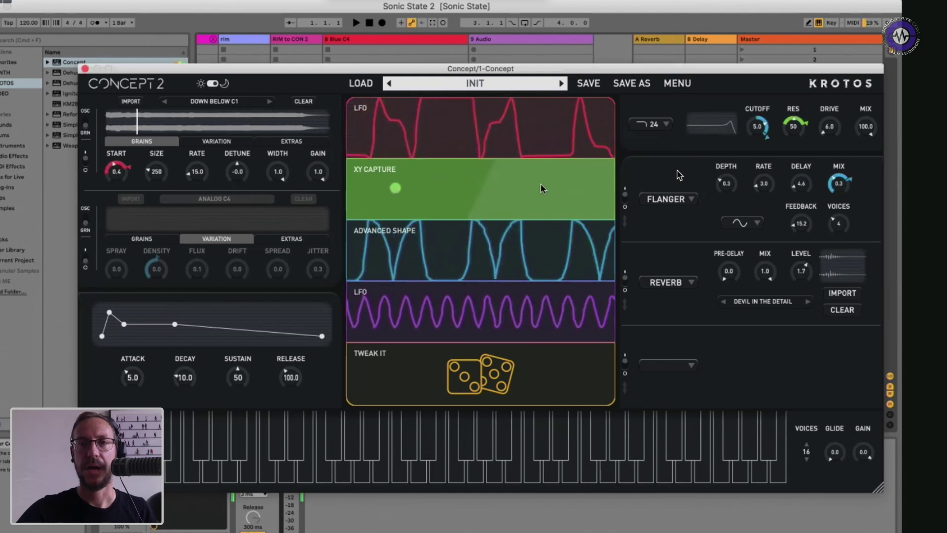
- Load a Compressor into the empty third FX slot
click(673, 375)
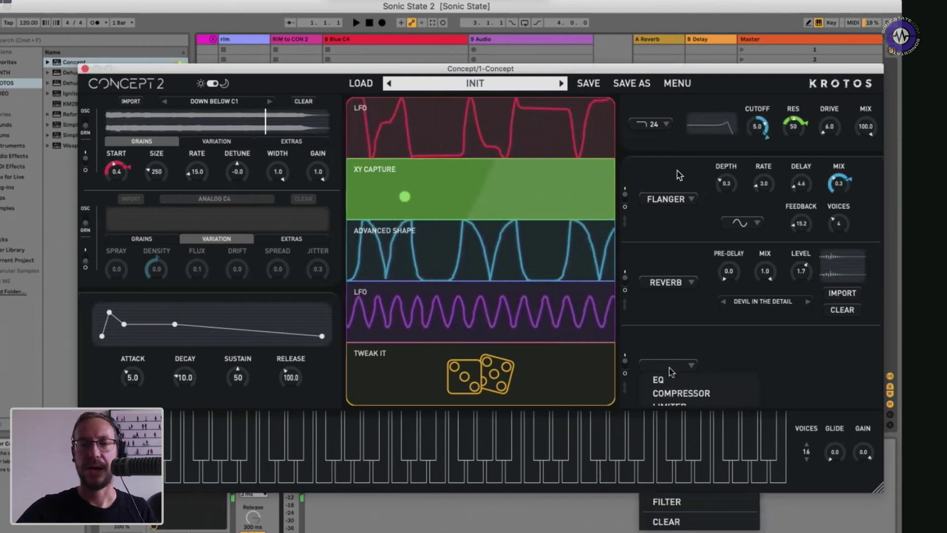
click(696, 393)
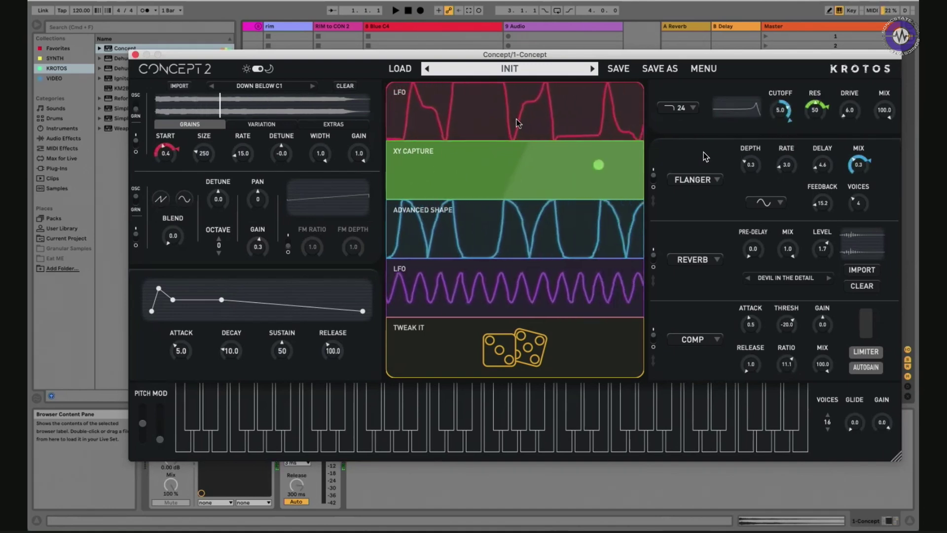
- Clear the modulation from the filter cutoff and the flanger mix
right_click(783, 112)
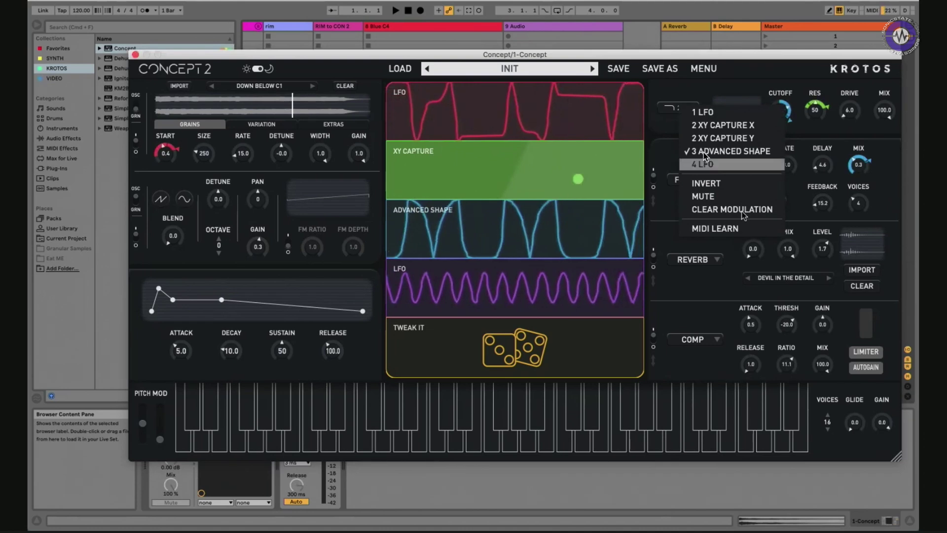
click(705, 156)
right_click(868, 163)
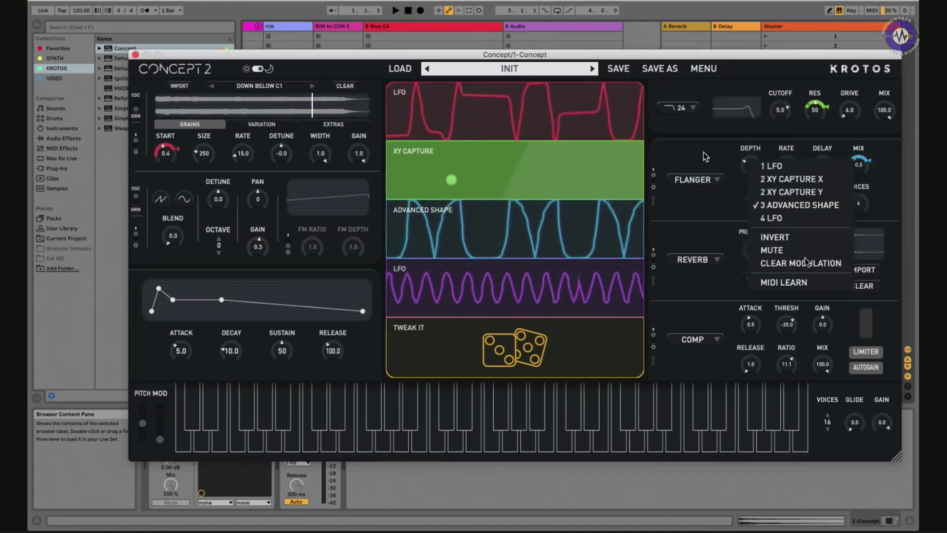
click(865, 175)
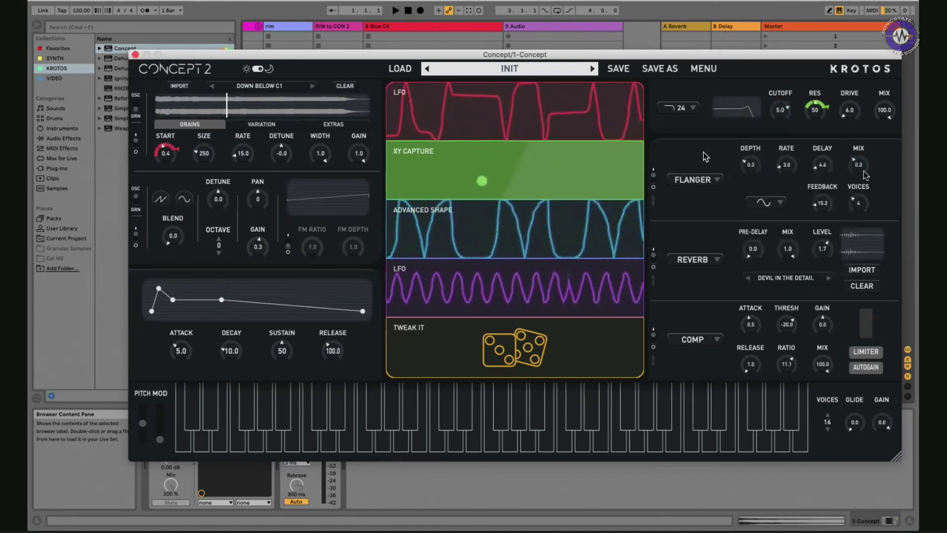
- Switch the XY Capture modulator to Perform mode
click(520, 161)
click(471, 141)
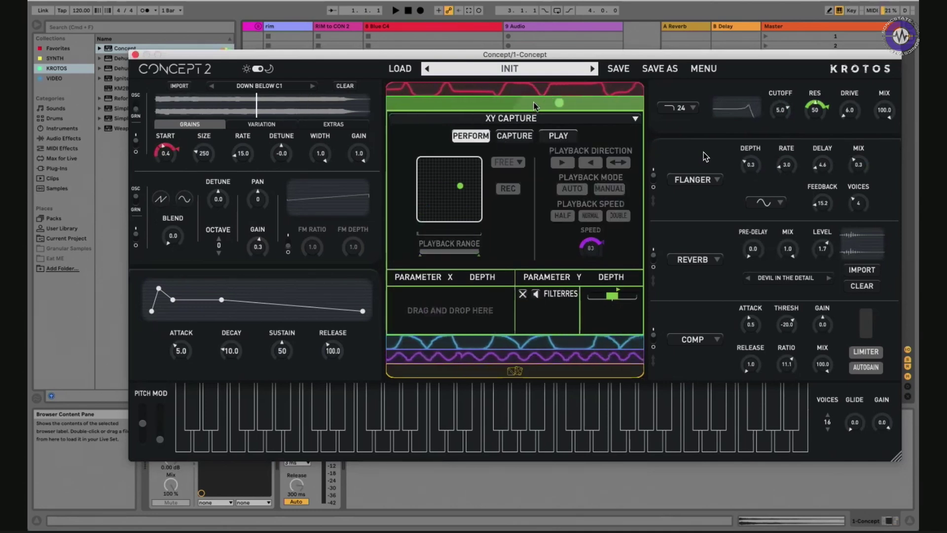
click(566, 90)
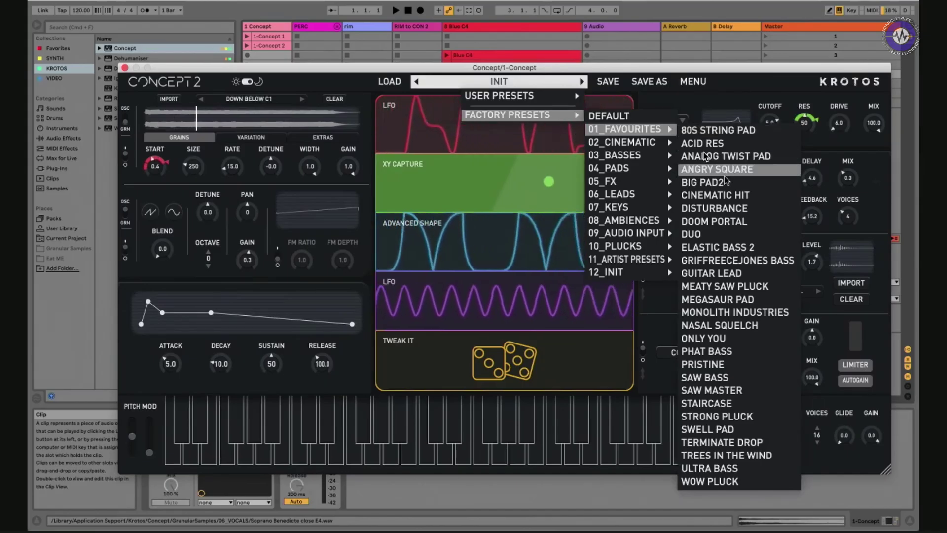
- Load ACID RES from Factory Presets > 01_Favourites
click(735, 146)
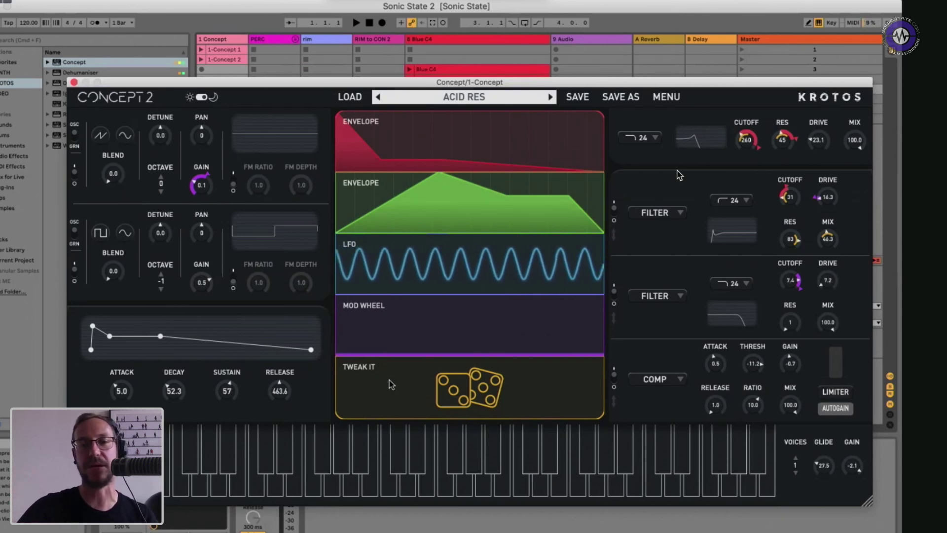
- Roll Tweak It on ACID RES, giving the main filter cutoff 200 and resonance 49
click(391, 384)
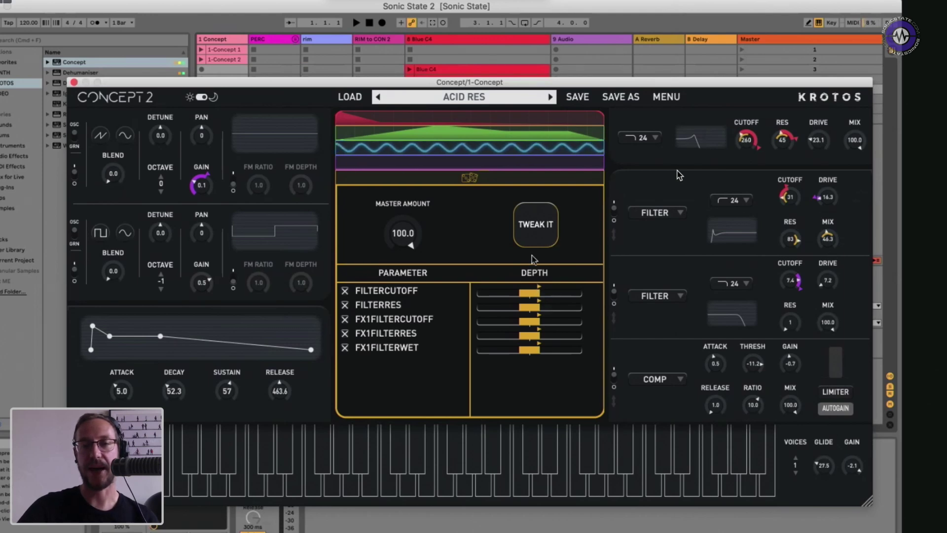
click(493, 181)
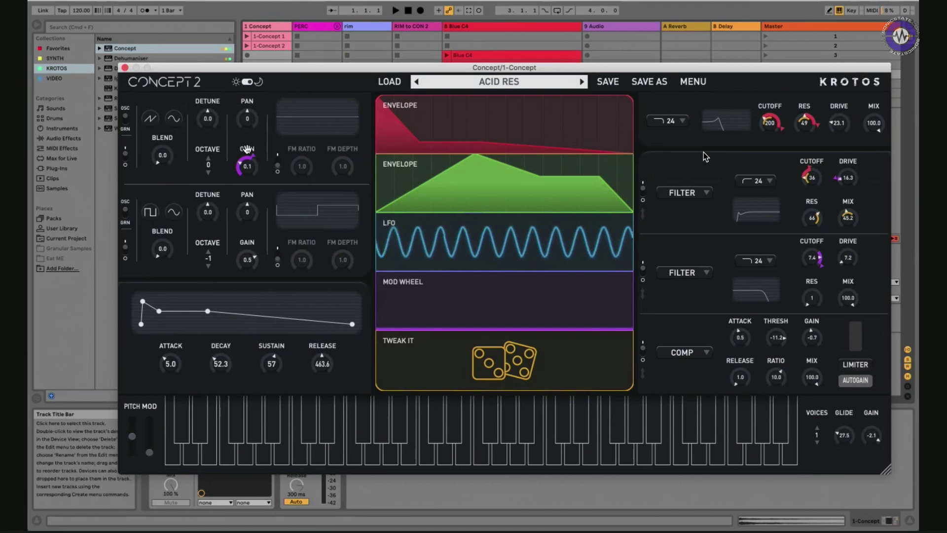
- Assign oscillator gain, filter wet and envelope decay, sustain, release to Tweak It at 21.1 master amount
drag(247, 148, 434, 370)
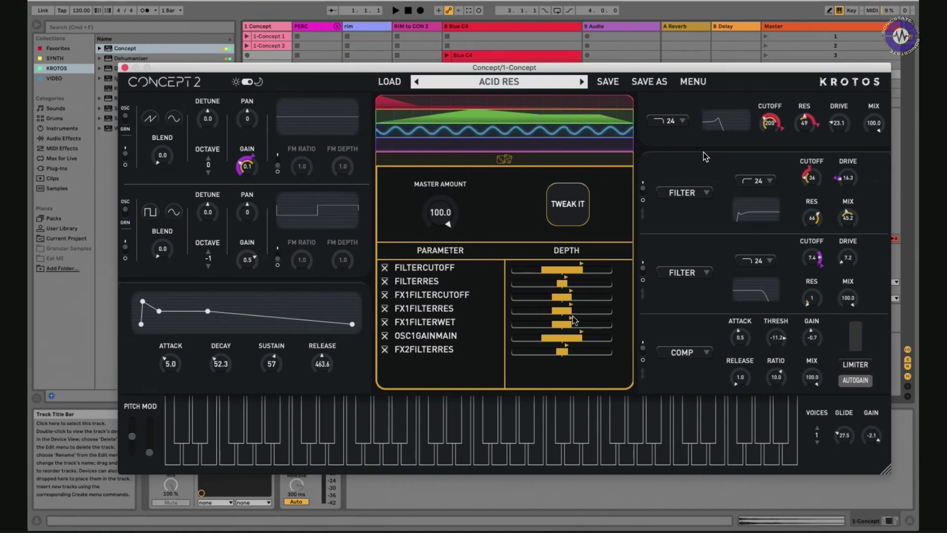
drag(791, 171, 556, 364)
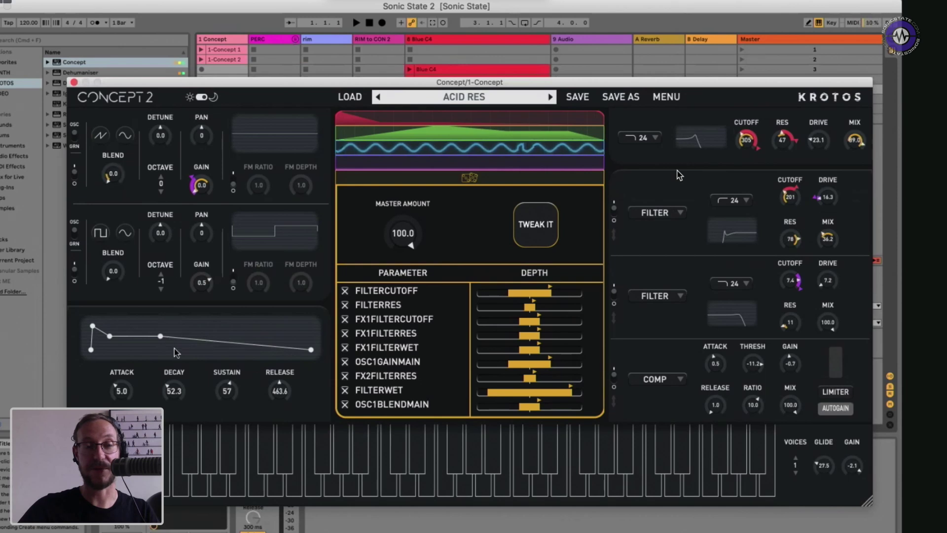
drag(175, 349, 478, 355)
drag(227, 380, 501, 381)
drag(283, 373, 543, 395)
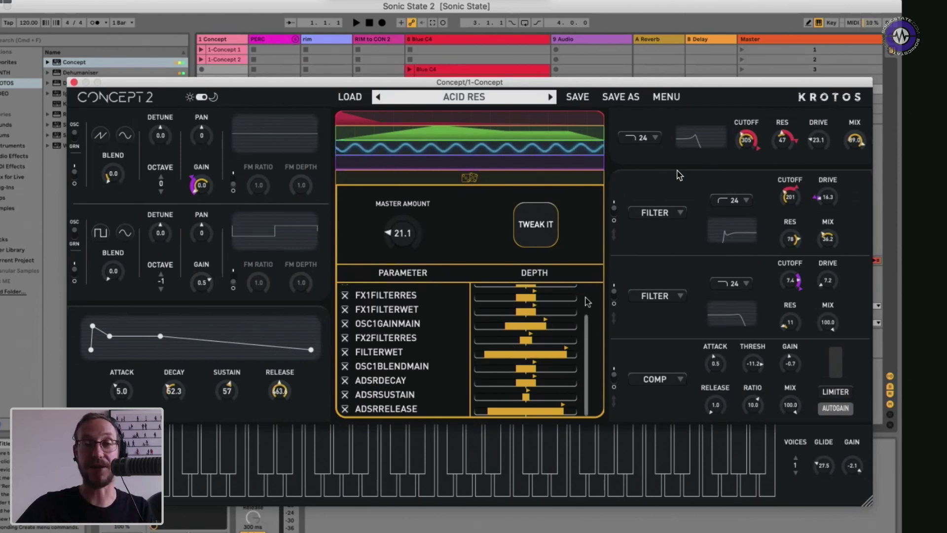
scroll(587, 302, up, 3)
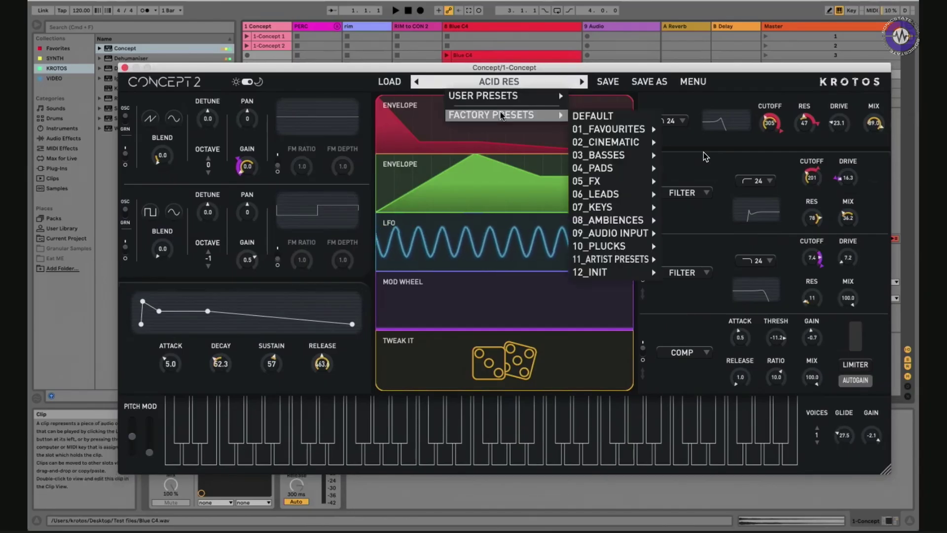
- Close the preset list and load the EVOLVING PAD factory preset
click(662, 100)
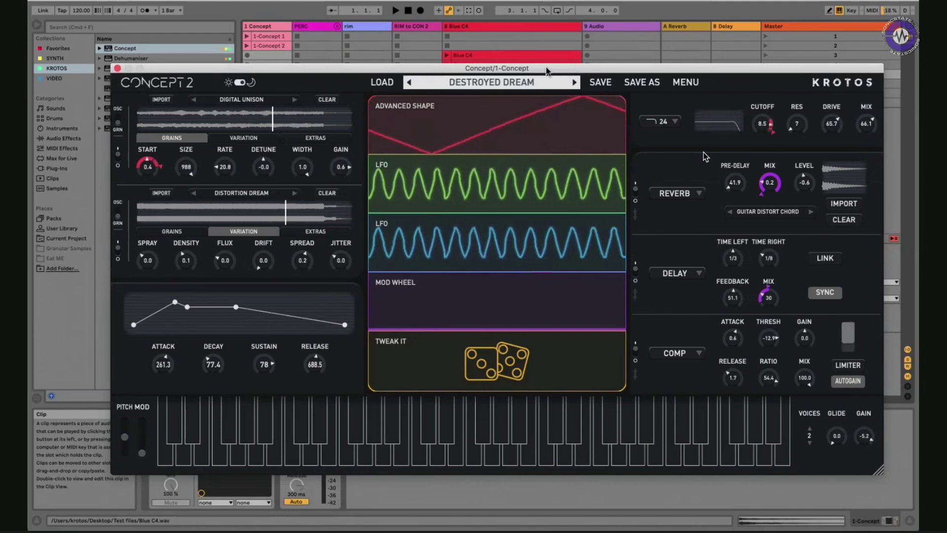
drag(546, 70, 544, 73)
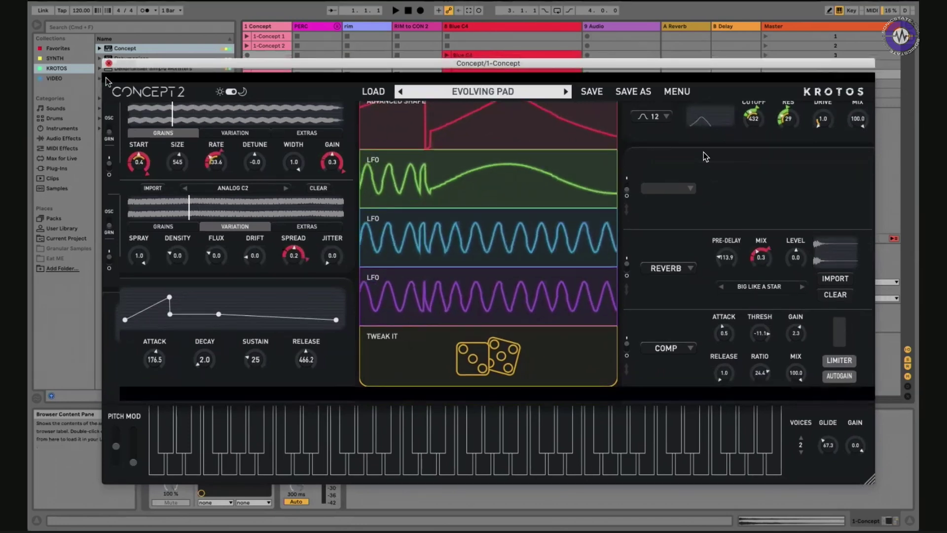
- Launch the evolve pad clip and move the Concept 2 window up to show the piano roll
drag(160, 81, 118, 85)
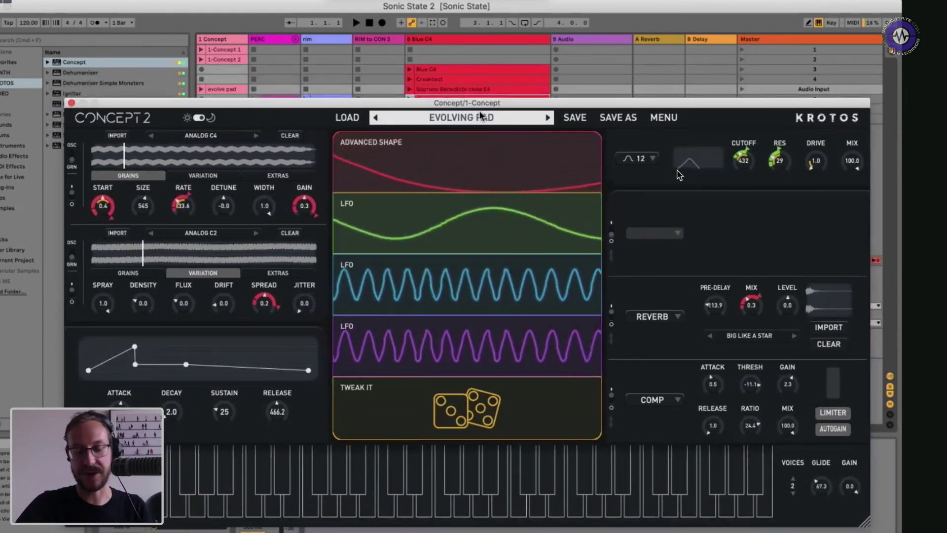
click(213, 91)
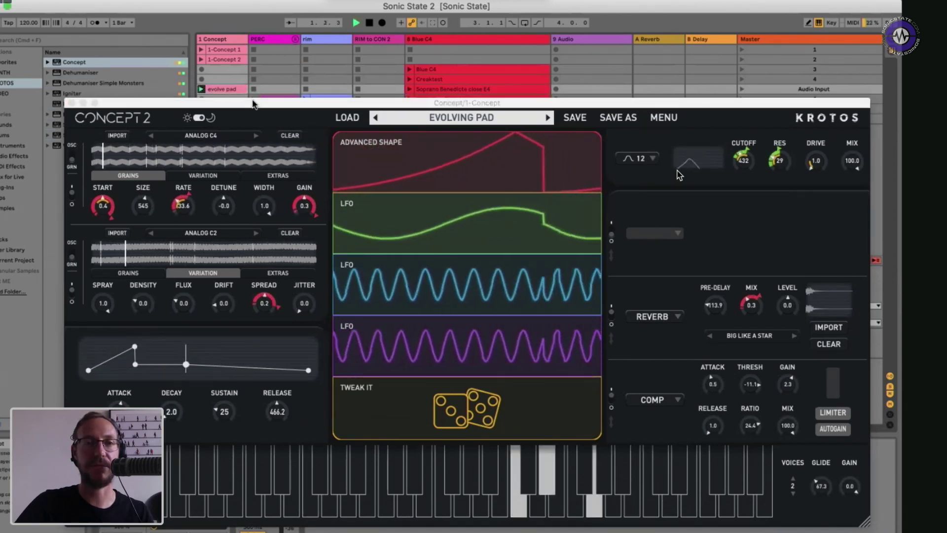
drag(236, 104, 204, 34)
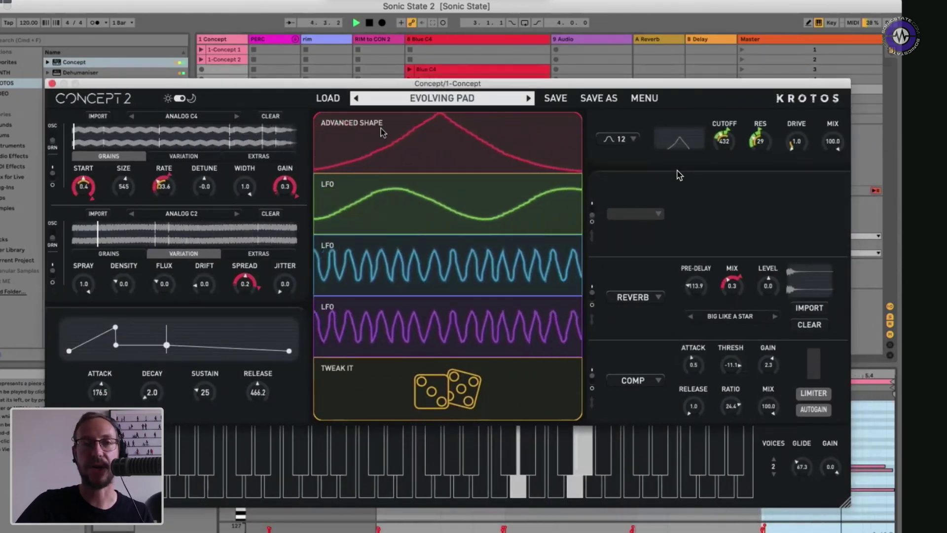
- Convert the Advanced Shape modulator into an Audio Input follower
click(491, 125)
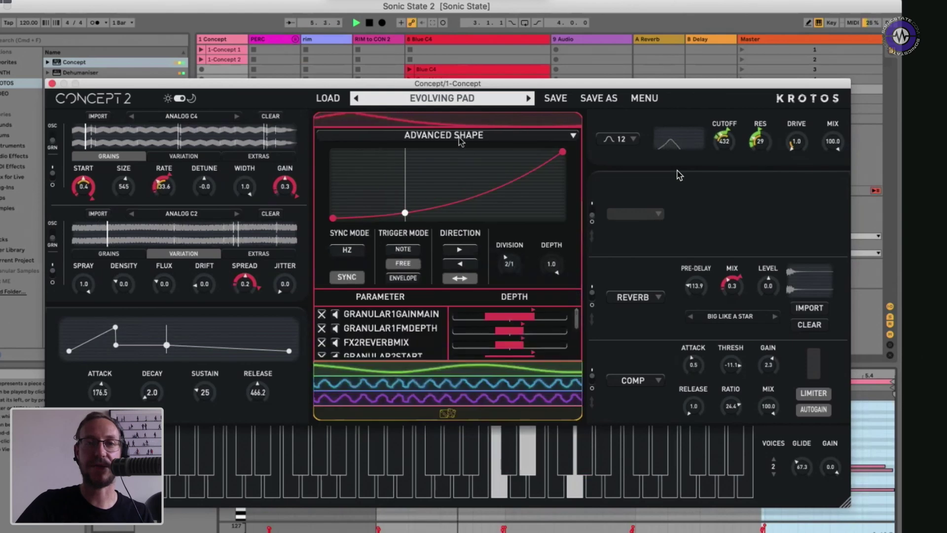
click(461, 135)
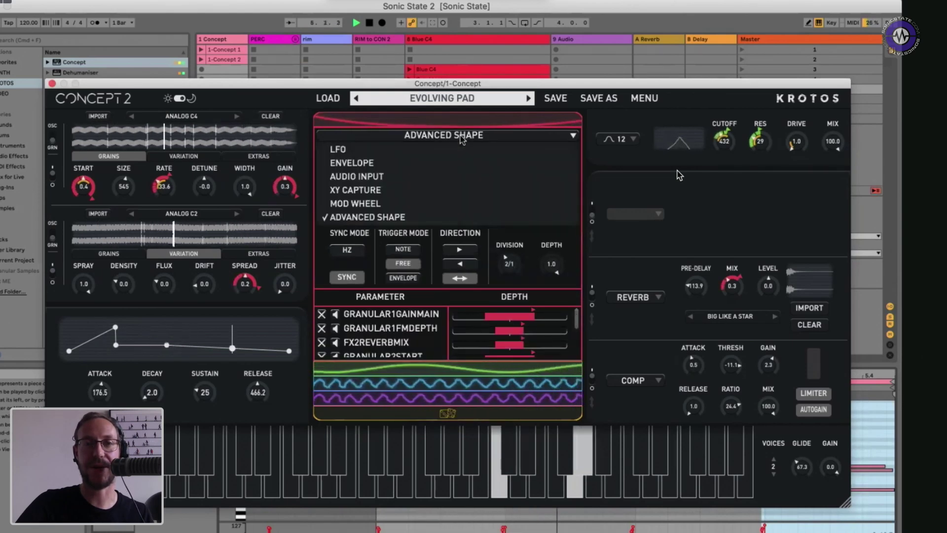
click(386, 176)
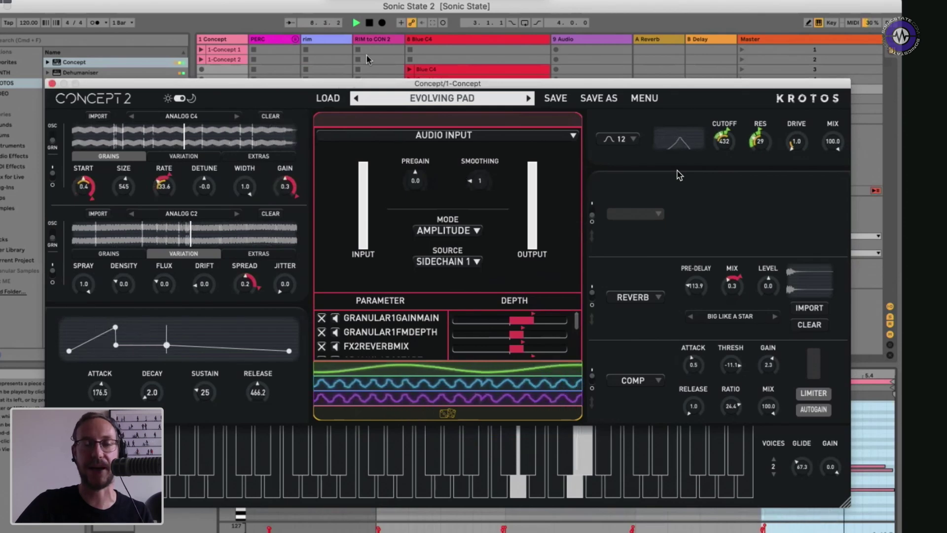
drag(349, 84, 374, 59)
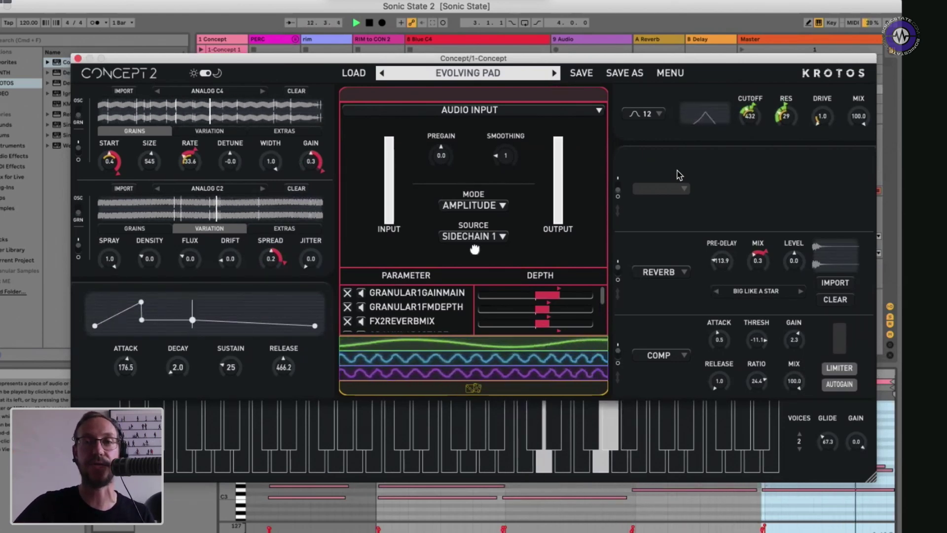
- Make the audio input modulate filter cutoff and resonance, and clear its modulation of layer 1 gain
drag(453, 311, 452, 312)
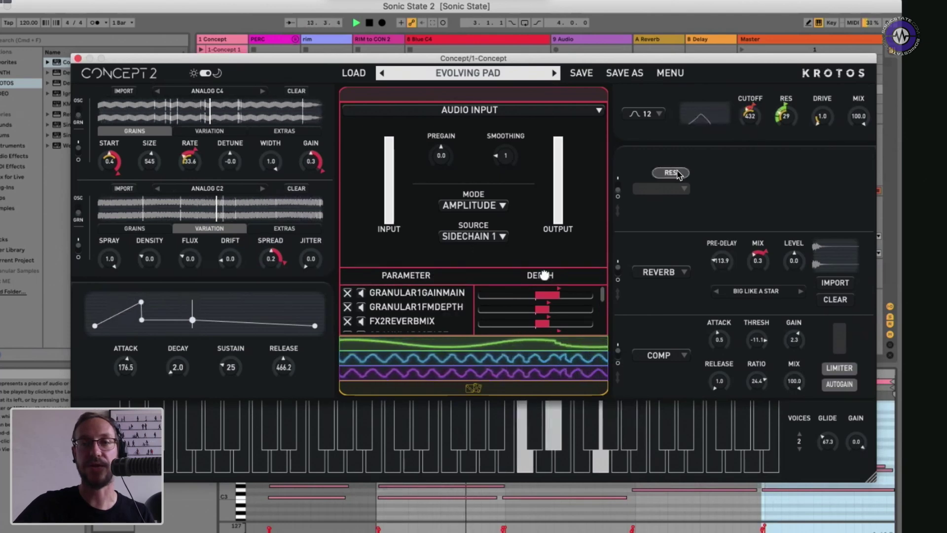
drag(544, 275, 544, 276)
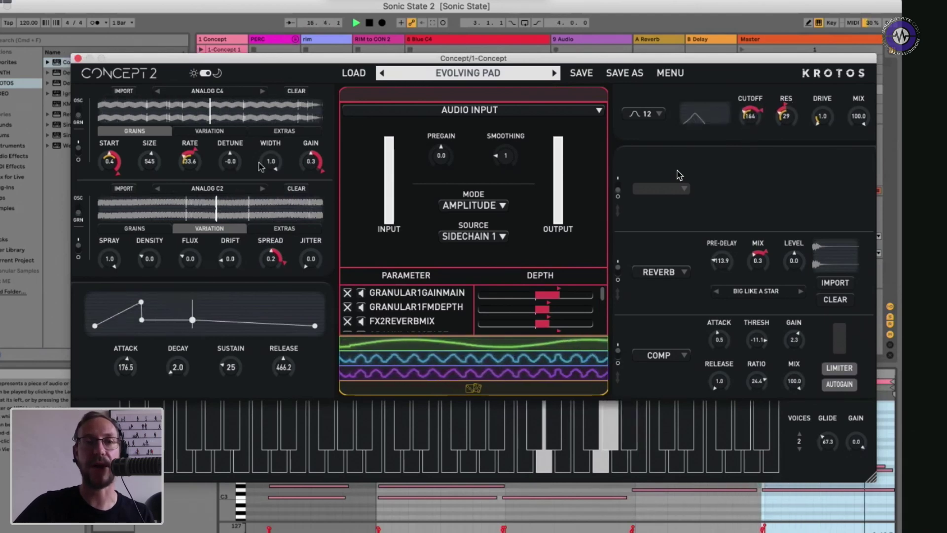
right_click(308, 164)
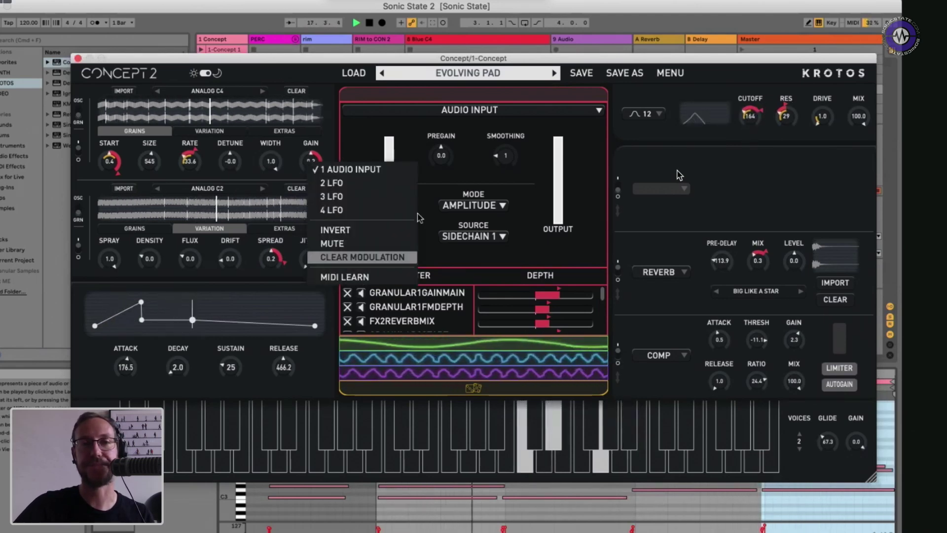
click(346, 256)
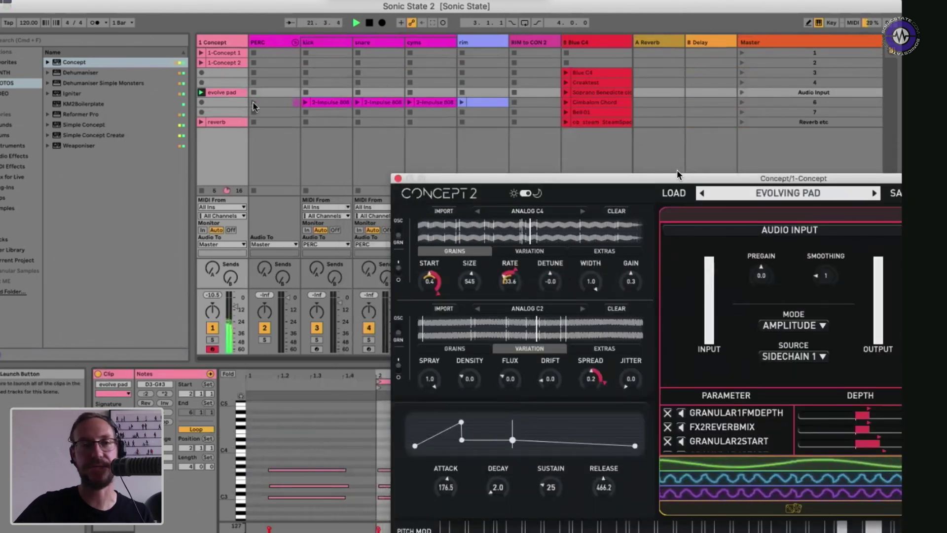
- Start the percussion clip and set the Concept device's sidechain source to the kick track
click(253, 102)
drag(491, 179, 494, 74)
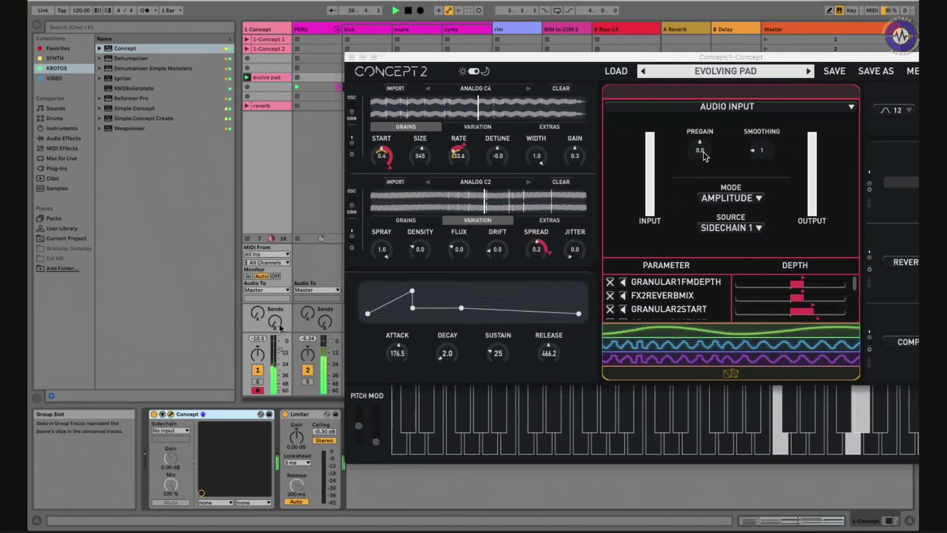
click(174, 430)
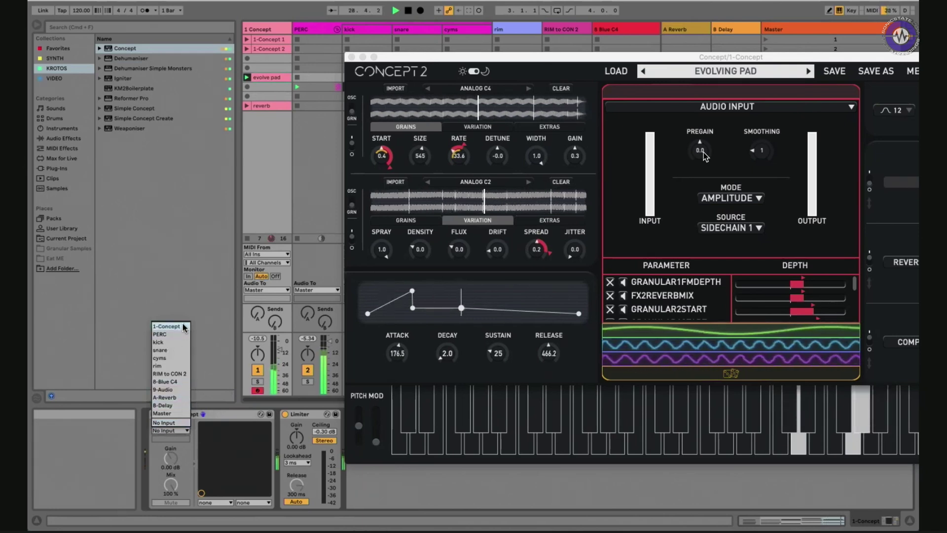
click(165, 345)
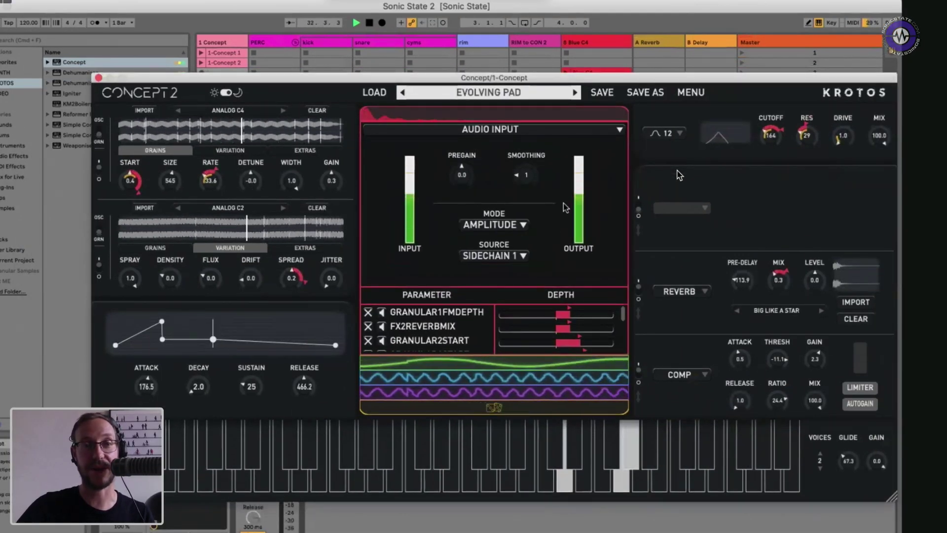
- Lower the audio input pregain to -9.7 dB and switch the filter to low-pass
mouse_move(462, 174)
mouse_down()
mouse_move(475, 143)
mouse_move(462, 173)
mouse_up()
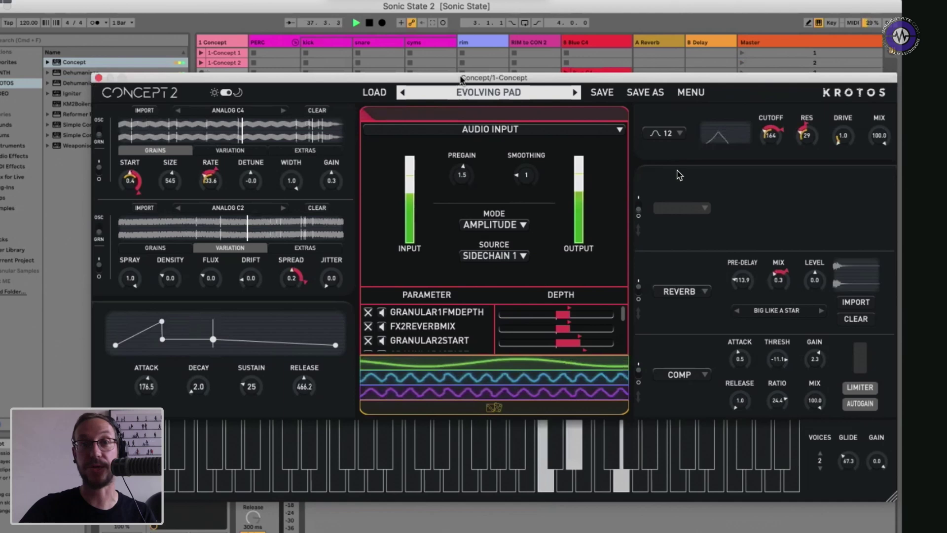
drag(462, 79, 447, 79)
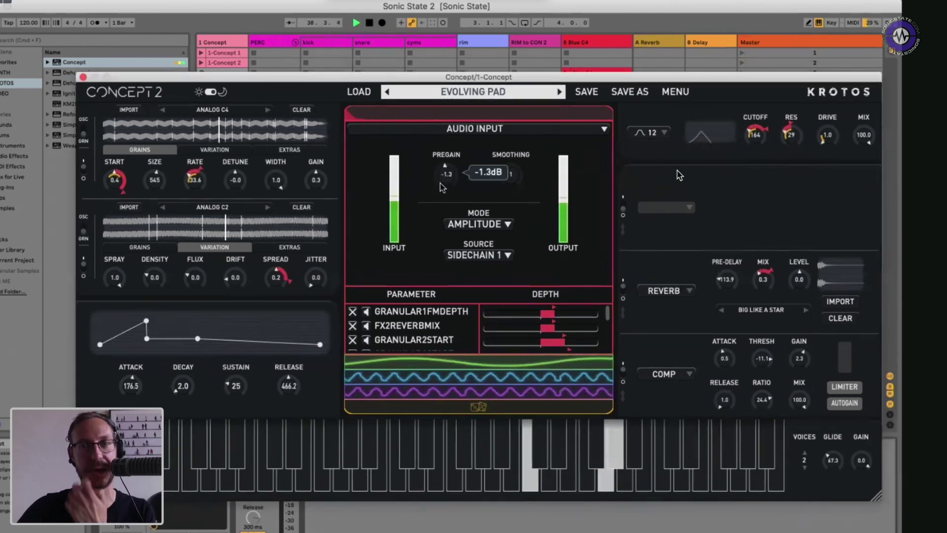
drag(441, 194, 678, 132)
click(655, 142)
click(664, 138)
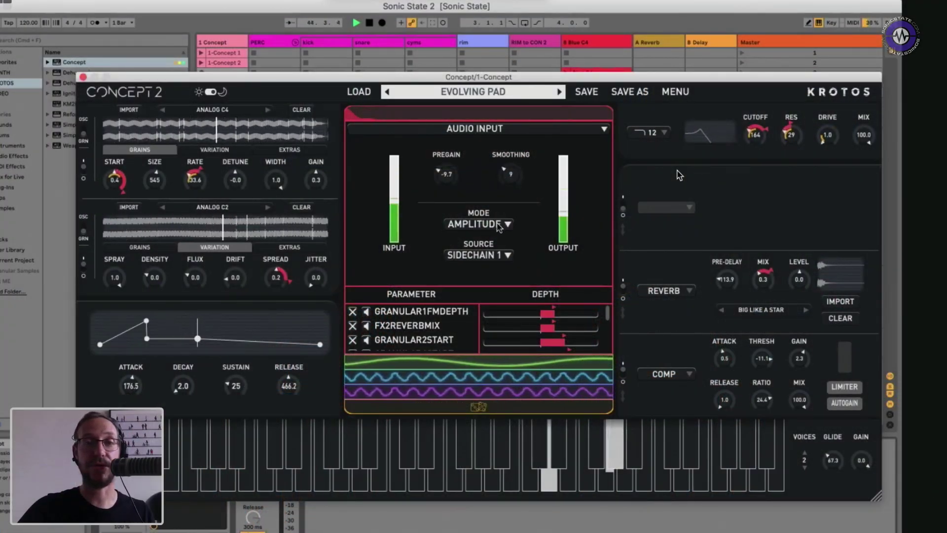
- Try Pitch mode, return to Amplitude mode, and raise the pregain from -9.7 to -0.9 dB
click(499, 226)
click(487, 254)
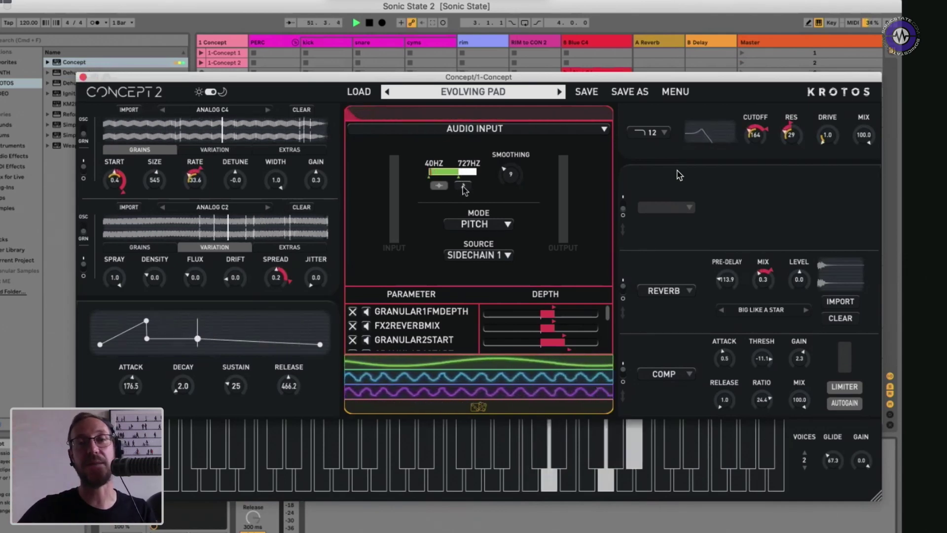
click(502, 226)
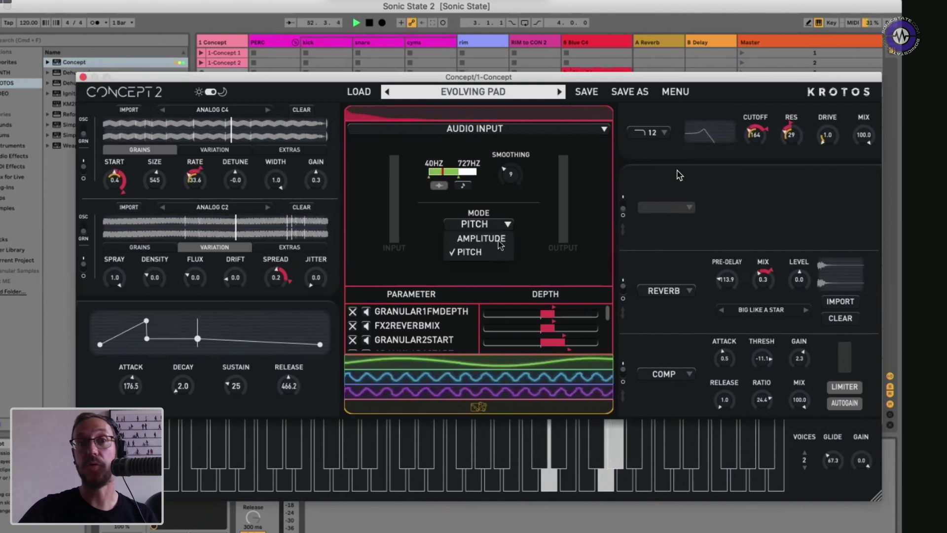
click(500, 240)
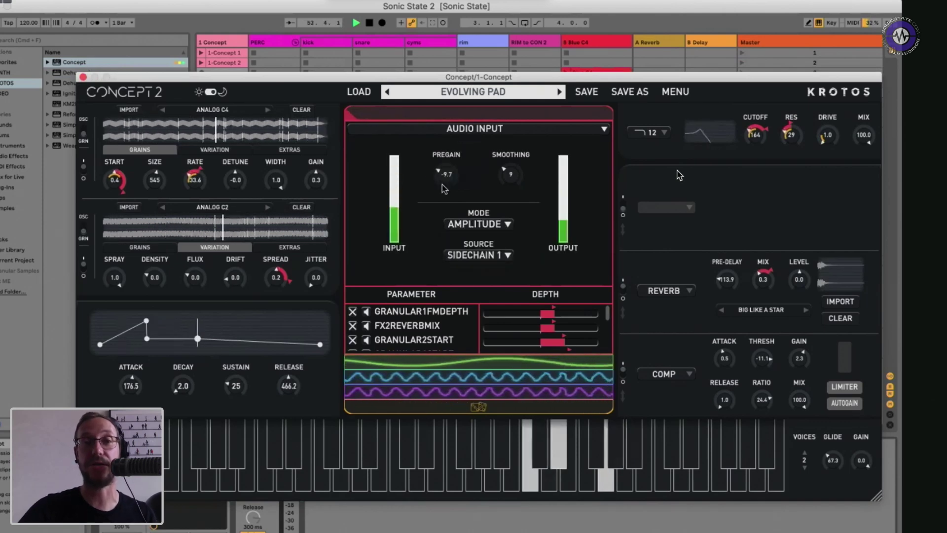
drag(448, 183, 468, 156)
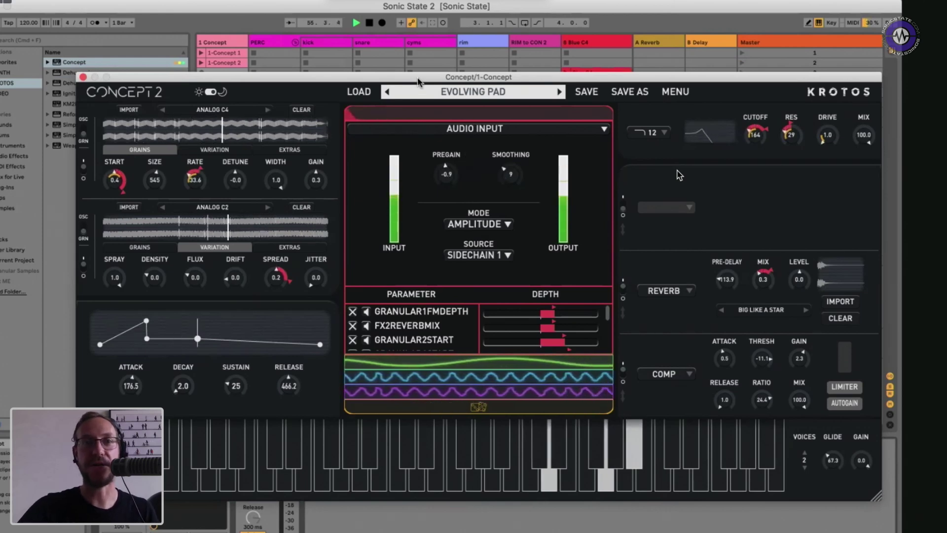
drag(302, 75, 483, 83)
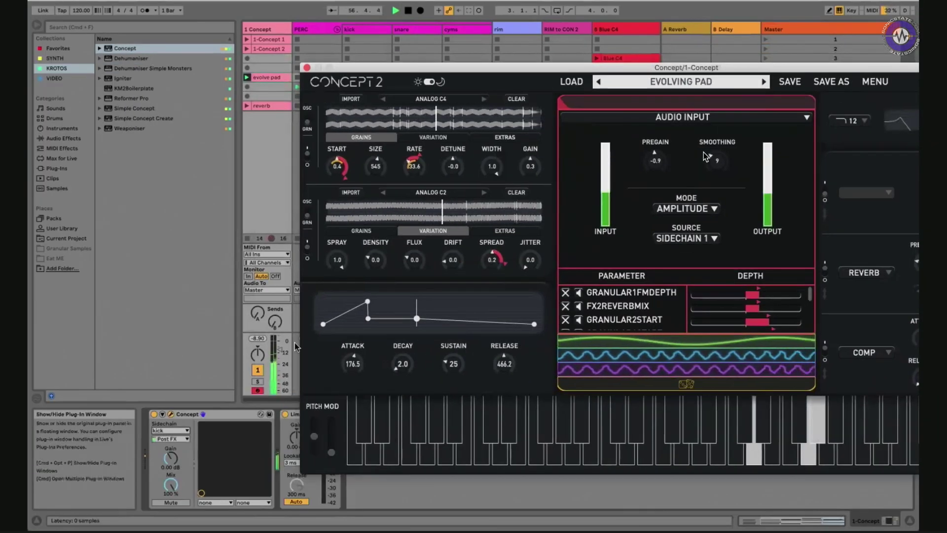
- Switch the Concept sidechain source from kick to the snare track
click(170, 430)
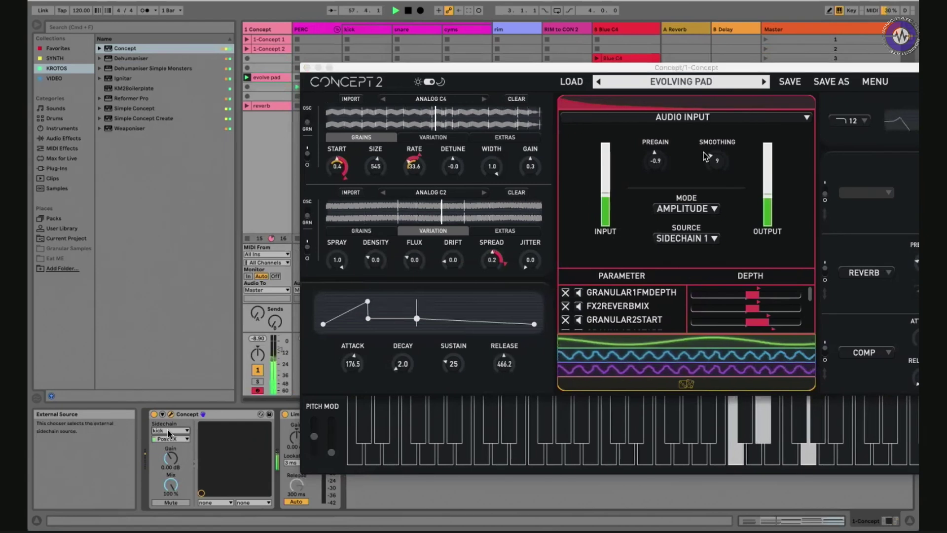
click(160, 350)
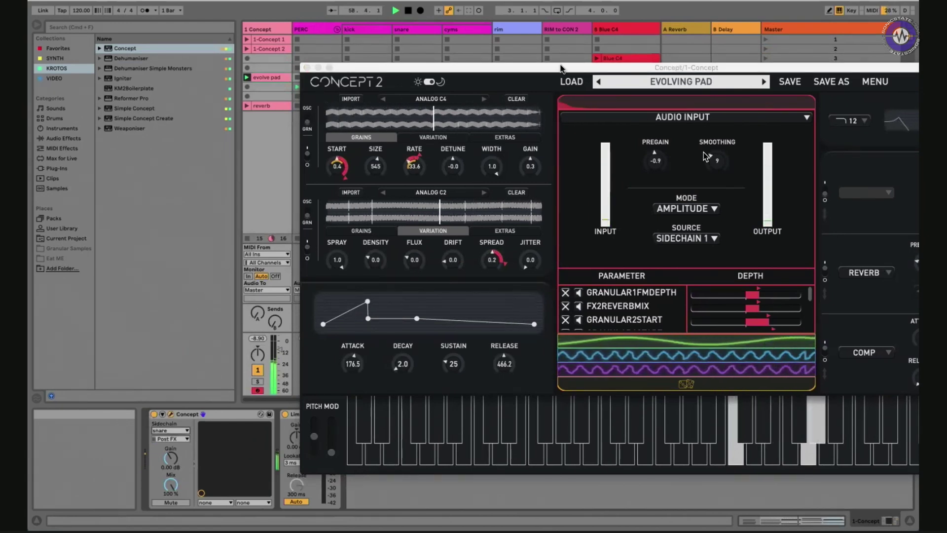
drag(394, 69, 208, 74)
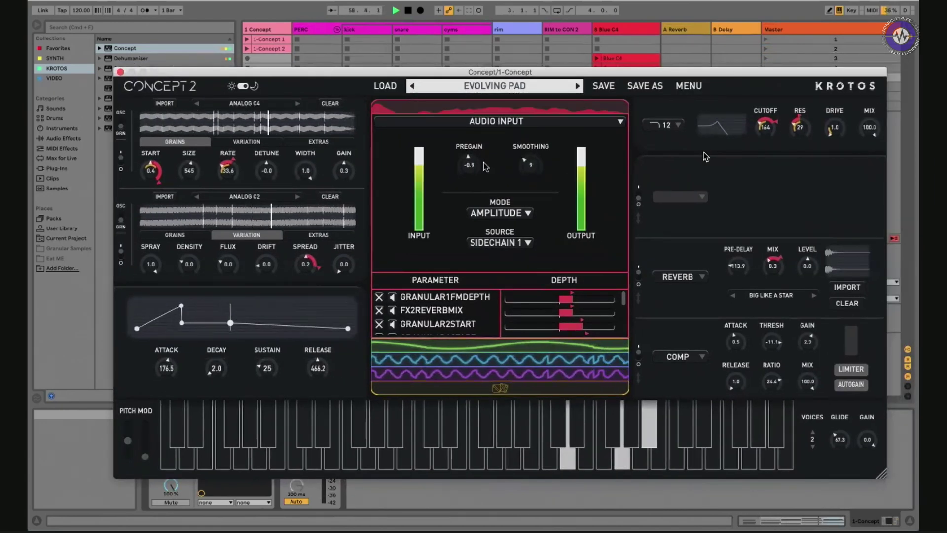
- Boost the audio input pregain to 8.4 dB
scroll(475, 150, up, 8)
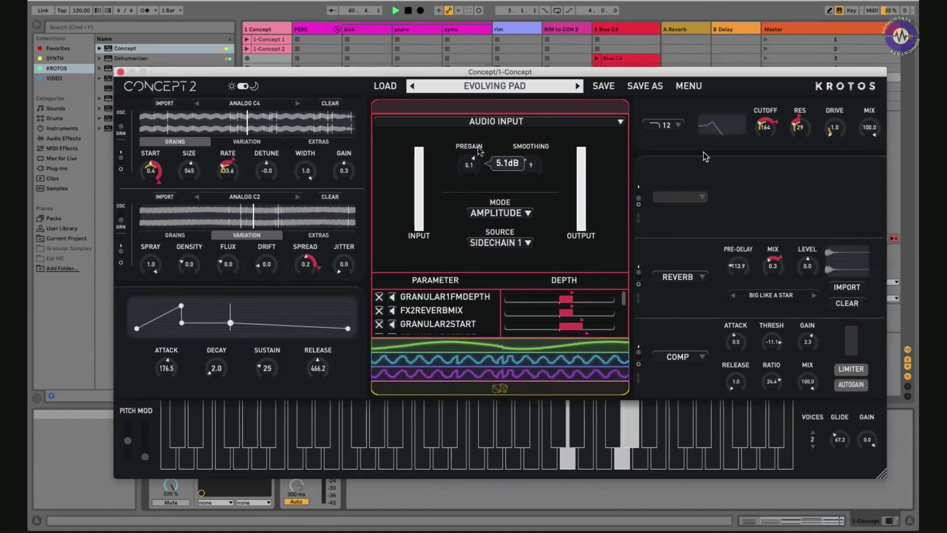
scroll(450, 159, up, 2)
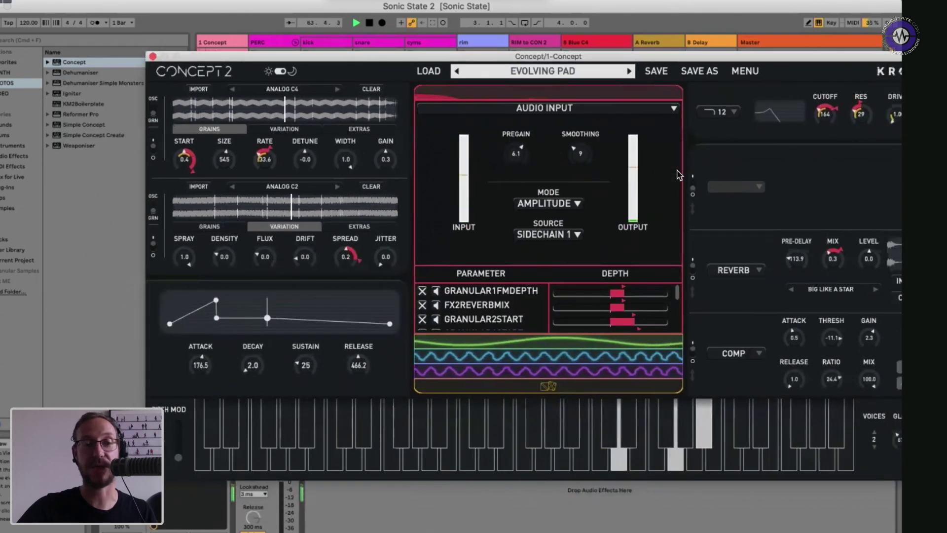
click(125, 399)
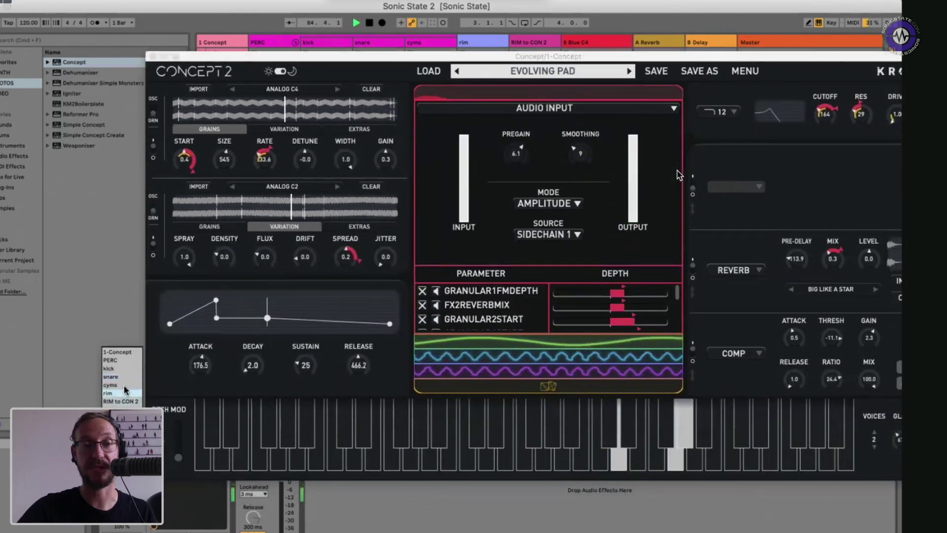
click(549, 268)
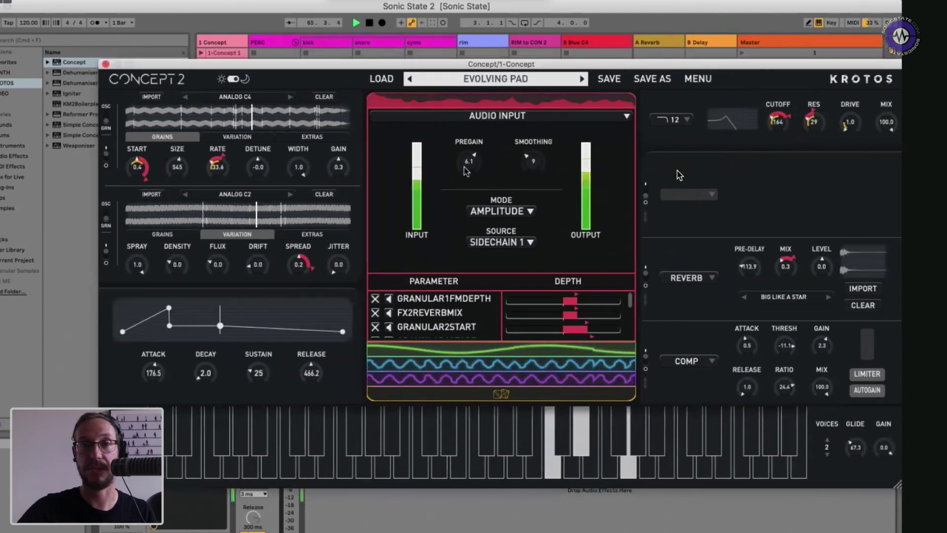
drag(472, 155, 475, 153)
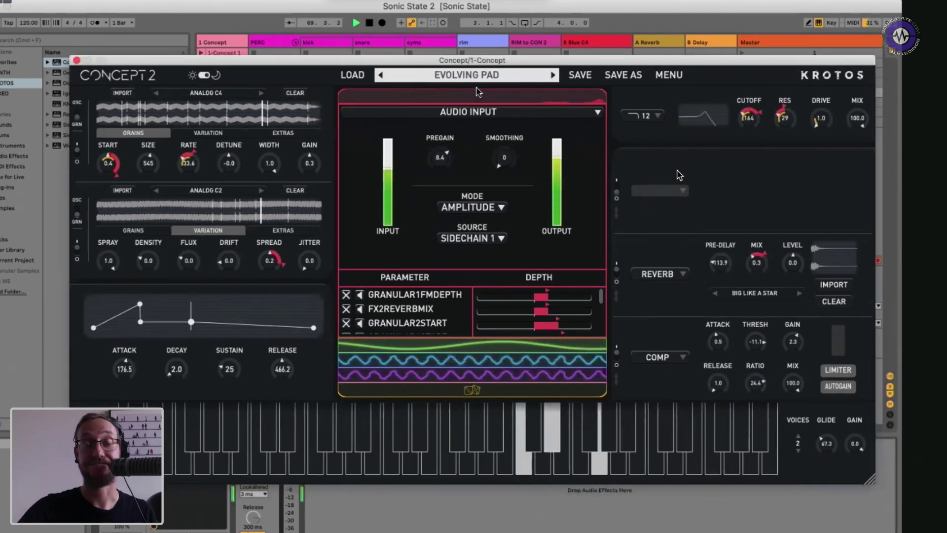
- Select the rim track, open its clip, and raise its volume to about -4.5 dB
drag(373, 60, 384, 221)
click(486, 104)
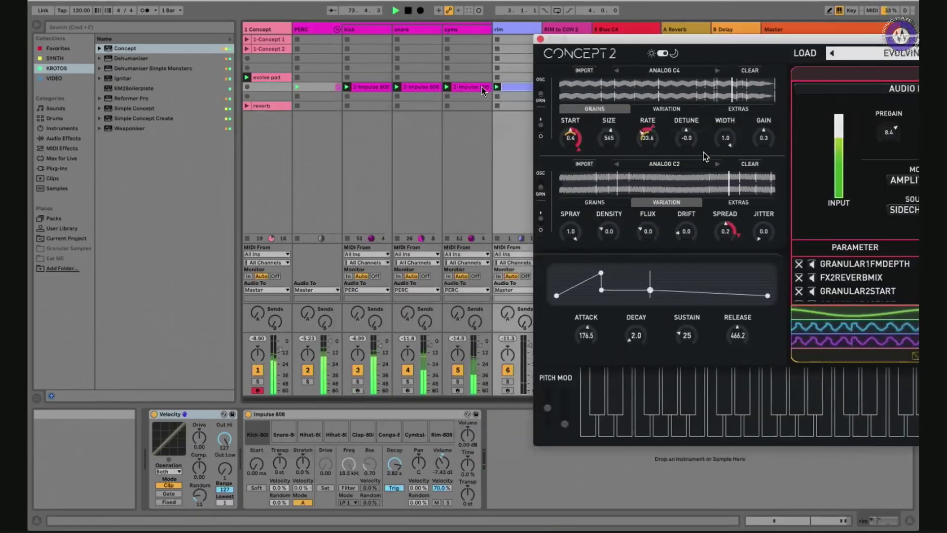
double_click(513, 87)
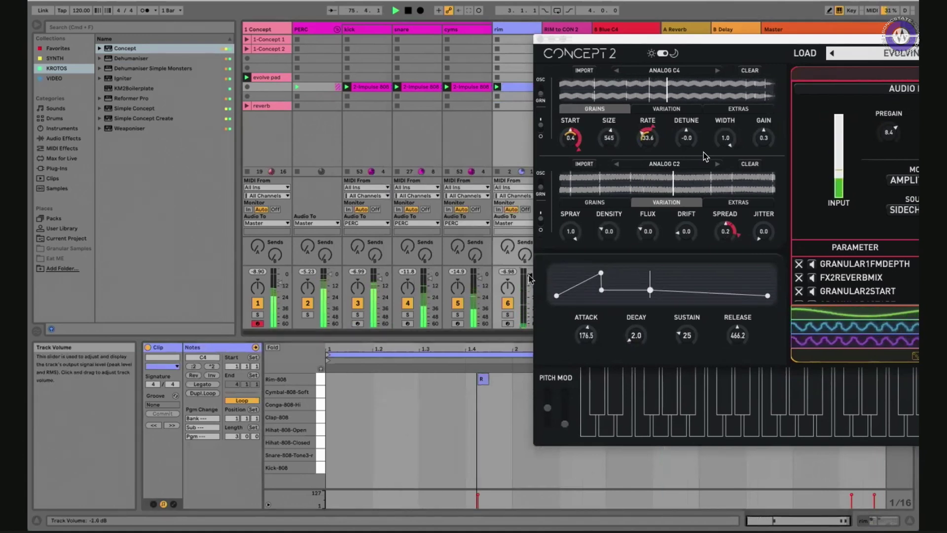
drag(529, 273, 529, 266)
- Route the RIM to CON 2 track's output to 1-Concept, Sidechain 2
drag(632, 42, 98, 20)
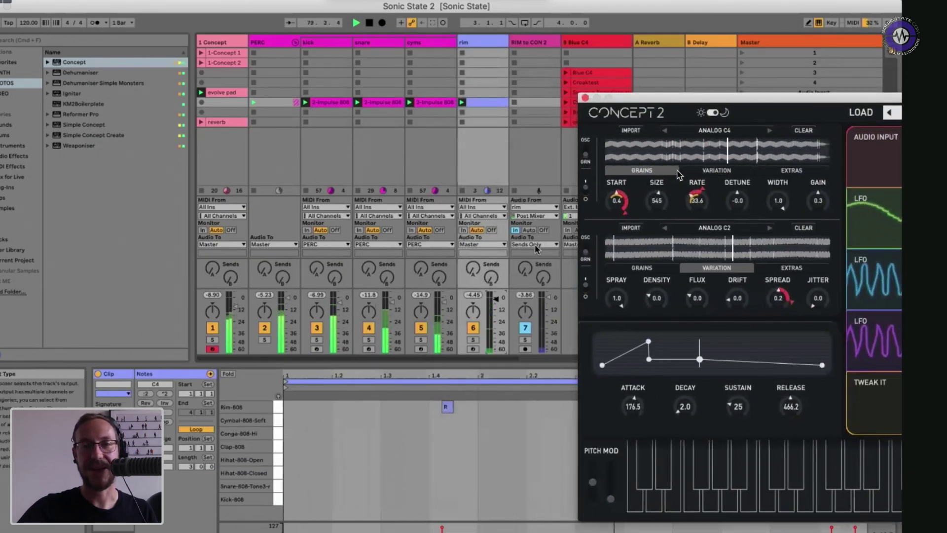
click(536, 245)
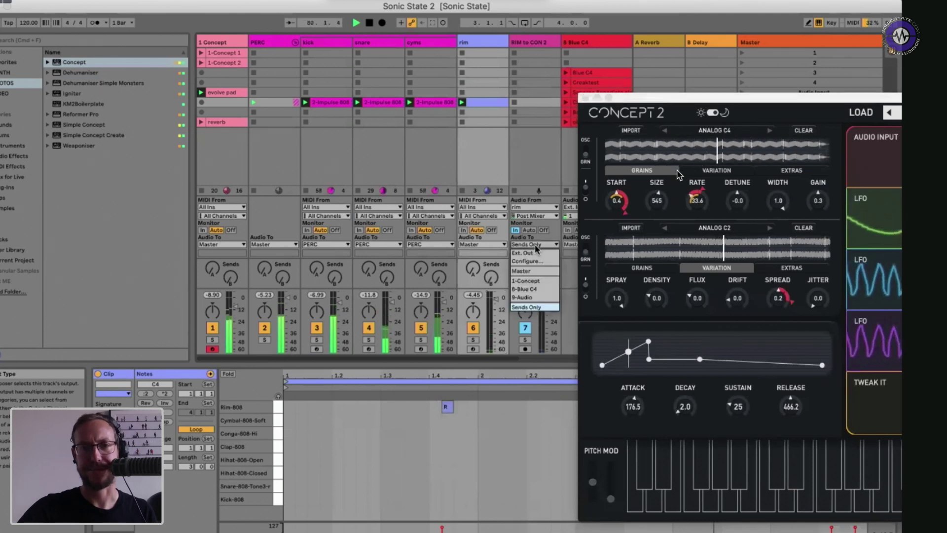
click(528, 281)
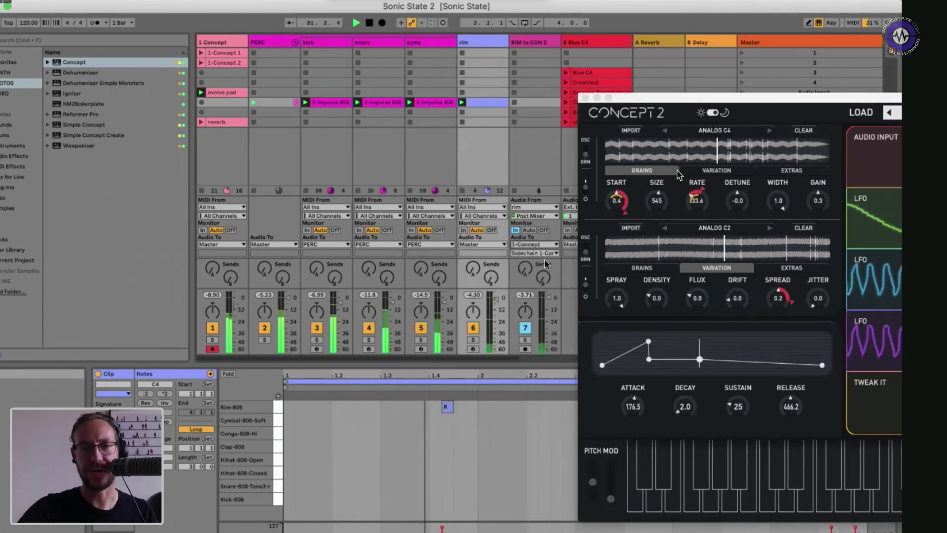
click(548, 253)
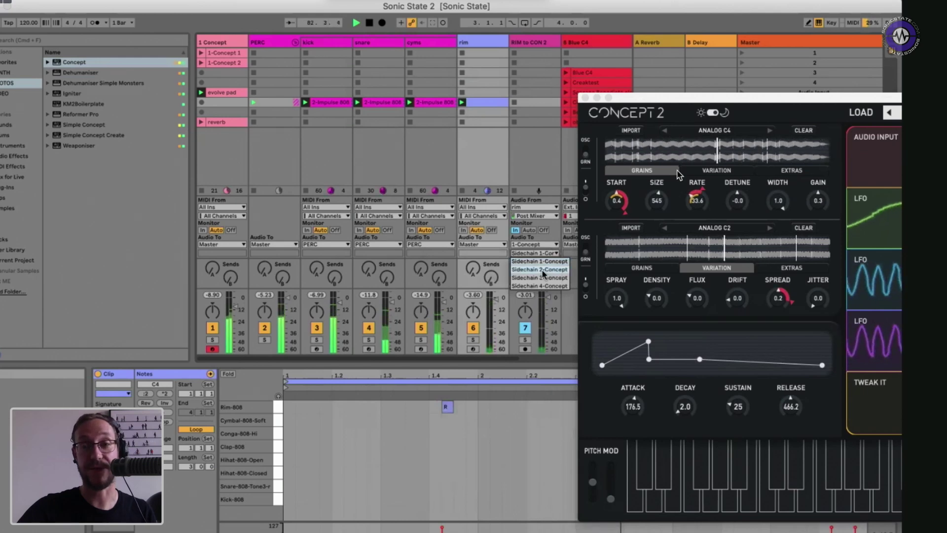
click(542, 269)
- Change the green LFO modulator to an Audio Input follower with Source set to Sidechain 2
double_click(683, 98)
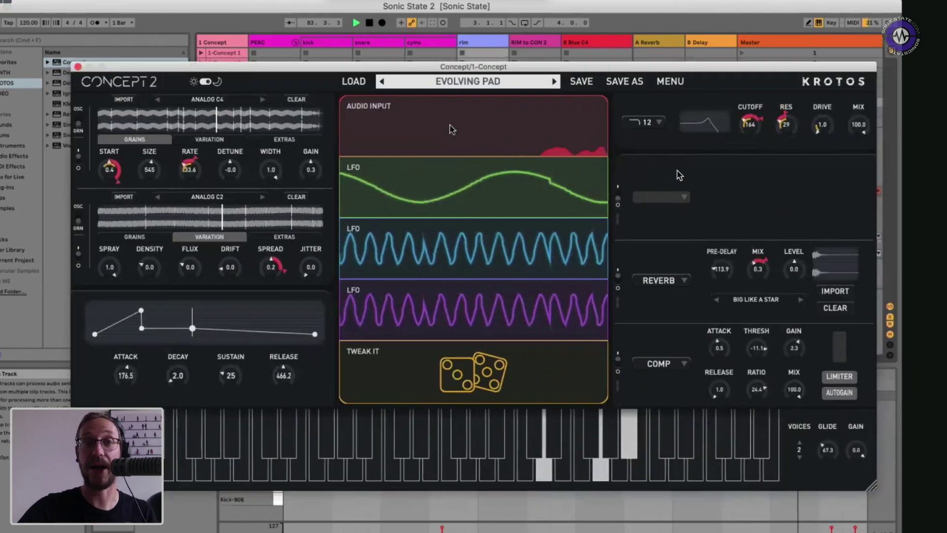
click(452, 173)
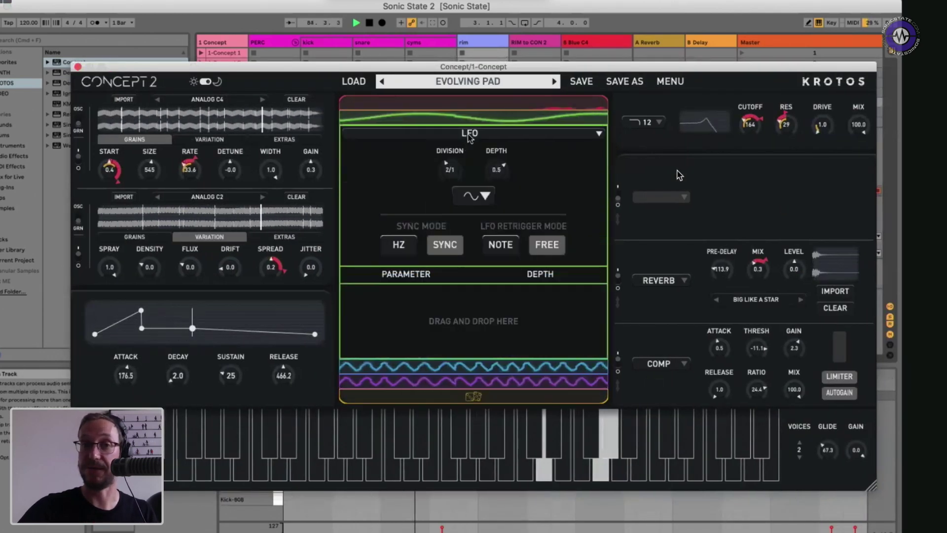
click(441, 134)
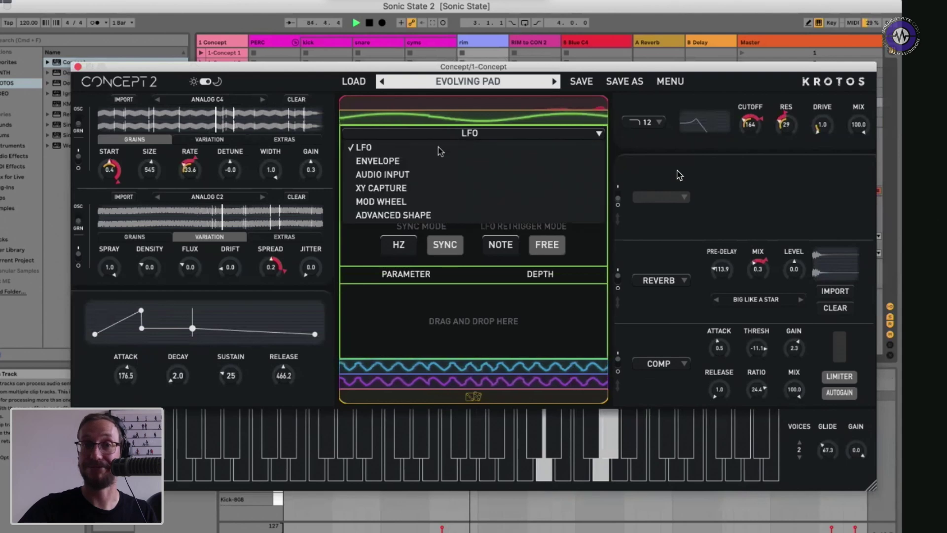
click(412, 175)
click(473, 260)
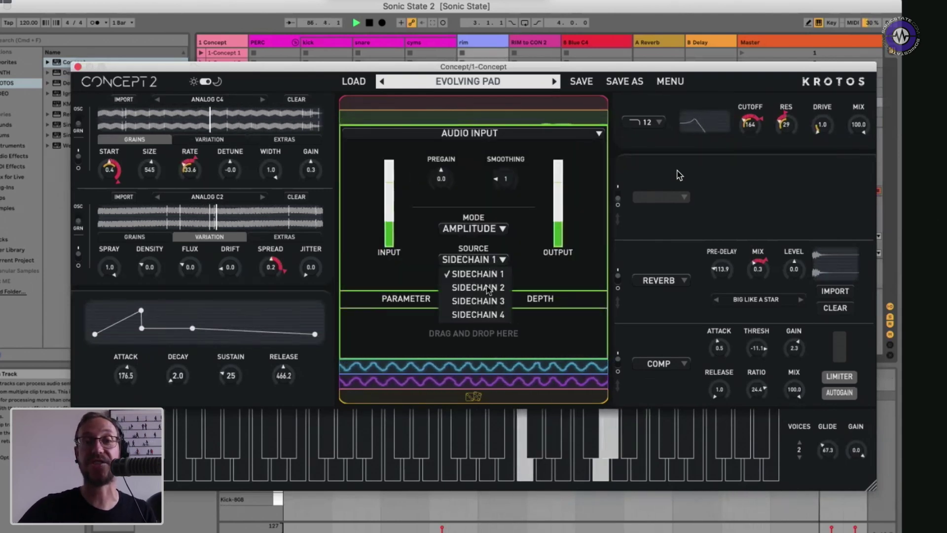
click(478, 287)
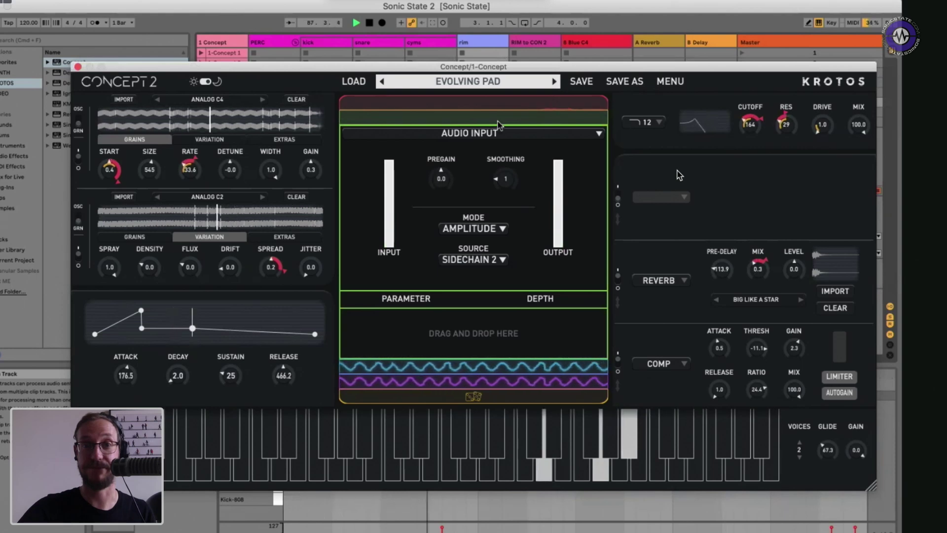
click(567, 226)
click(480, 170)
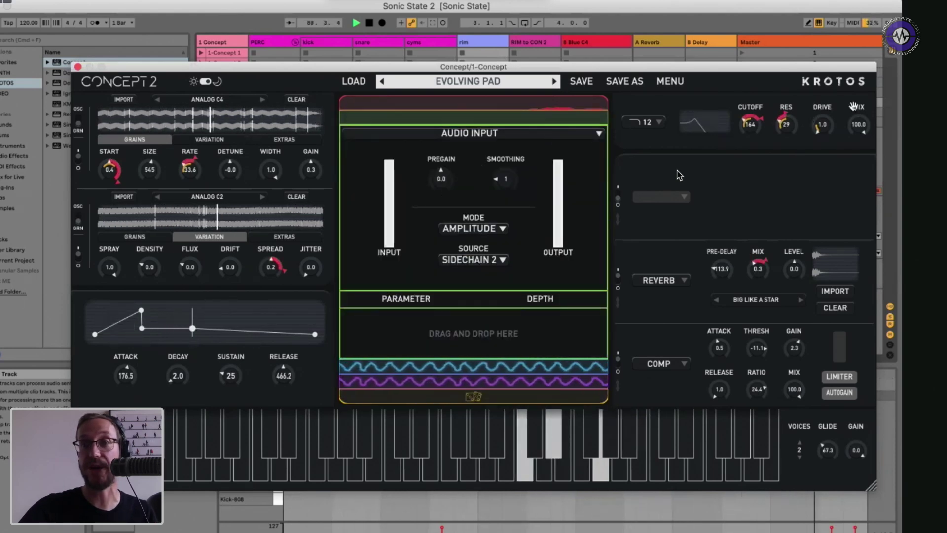
- Add filter drive and oscillator detune as targets of the Sidechain 2 audio input
drag(818, 108, 444, 323)
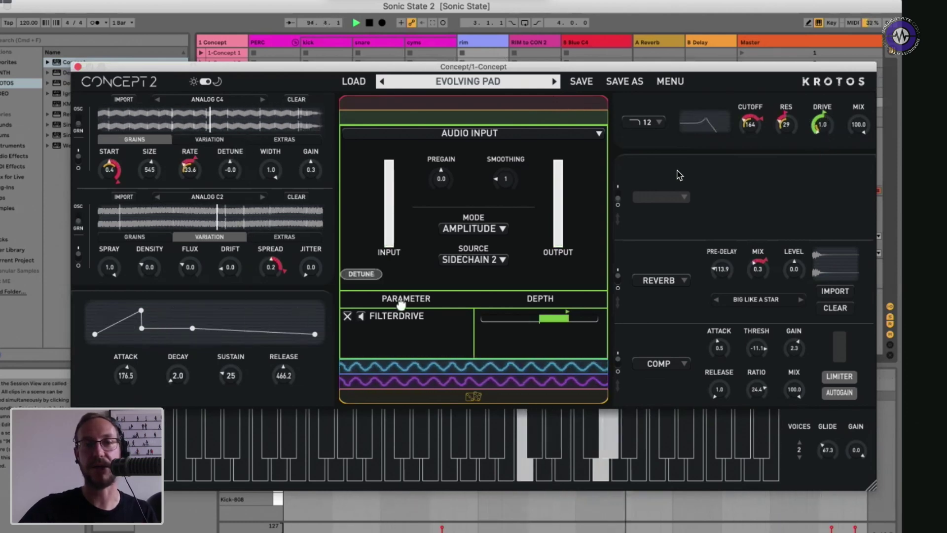
click(434, 329)
drag(441, 179, 451, 149)
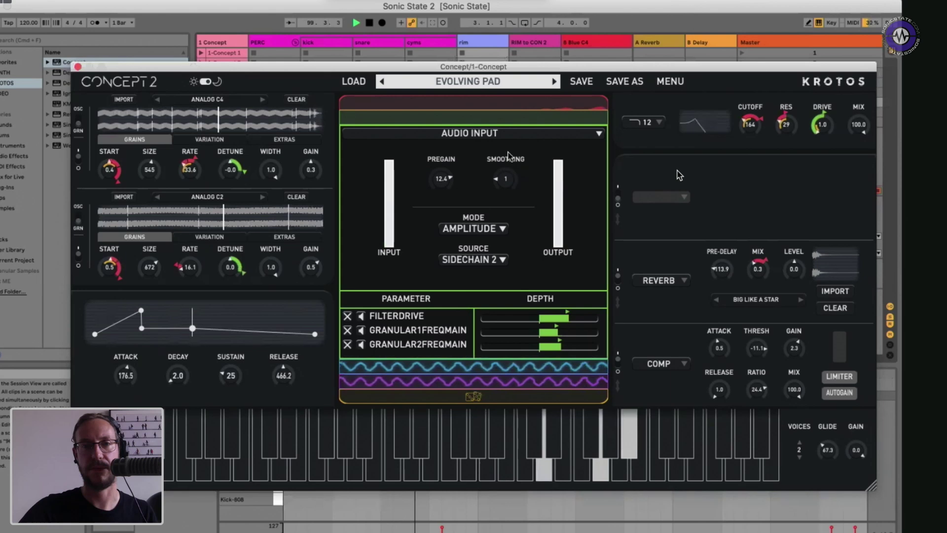
scroll(509, 159, up, 4)
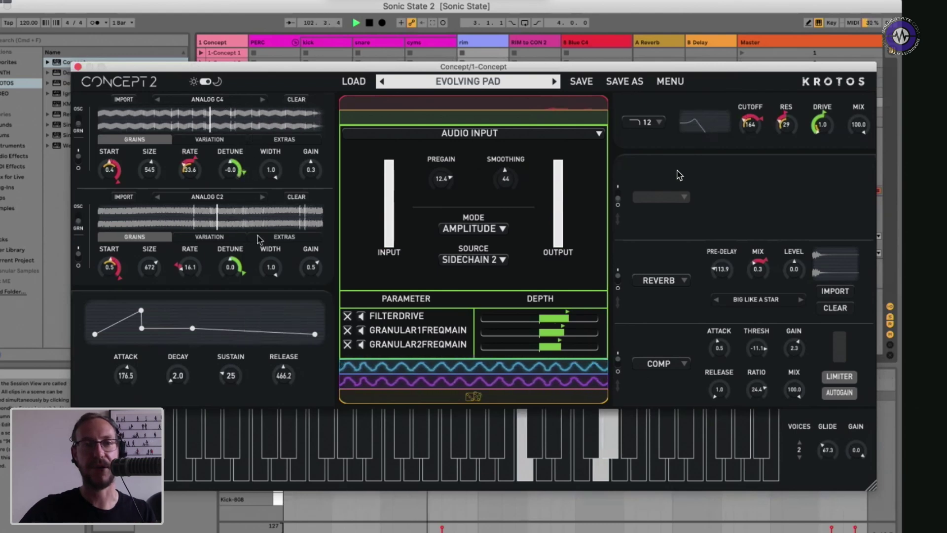
- Collapse the audio input editor back to the modulator overview
click(448, 118)
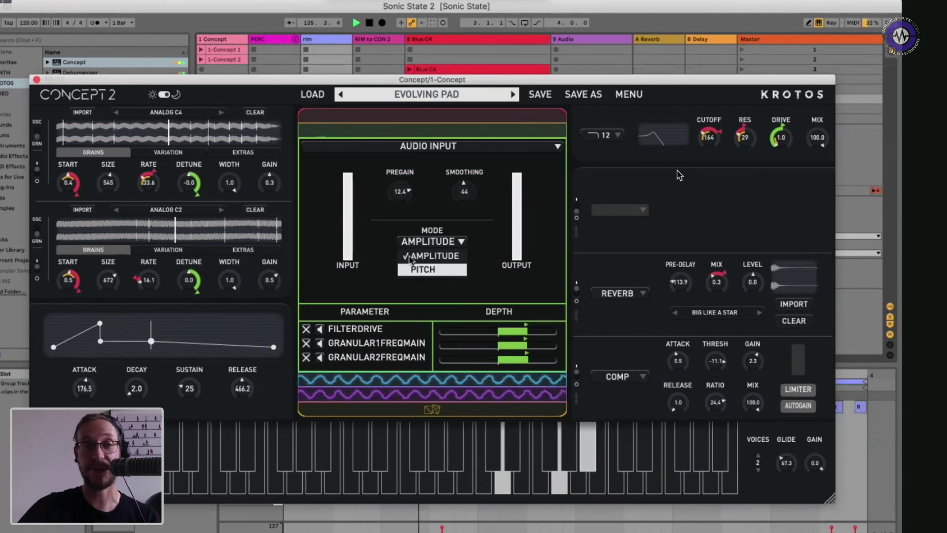
- Switch the audio input to Pitch mode, show note names, and set smoothing to 172 ms
click(417, 269)
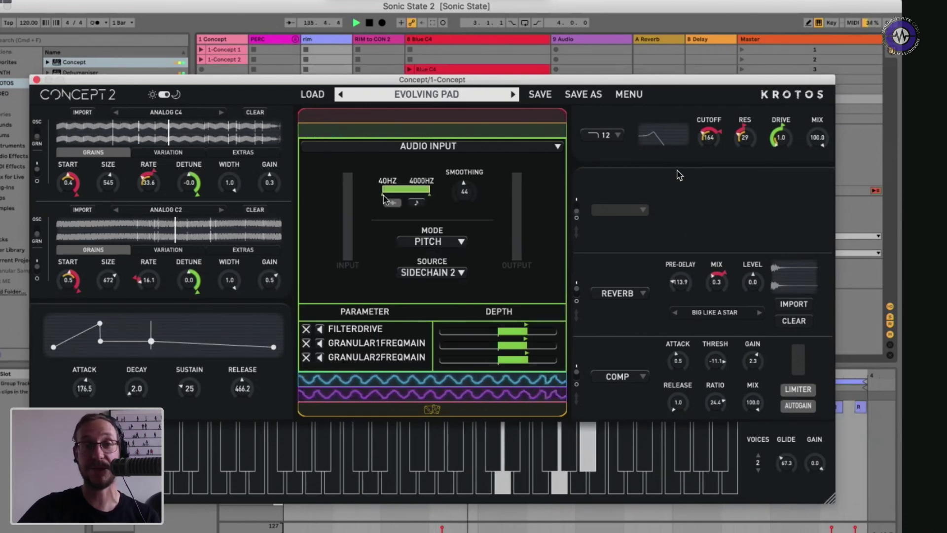
click(417, 204)
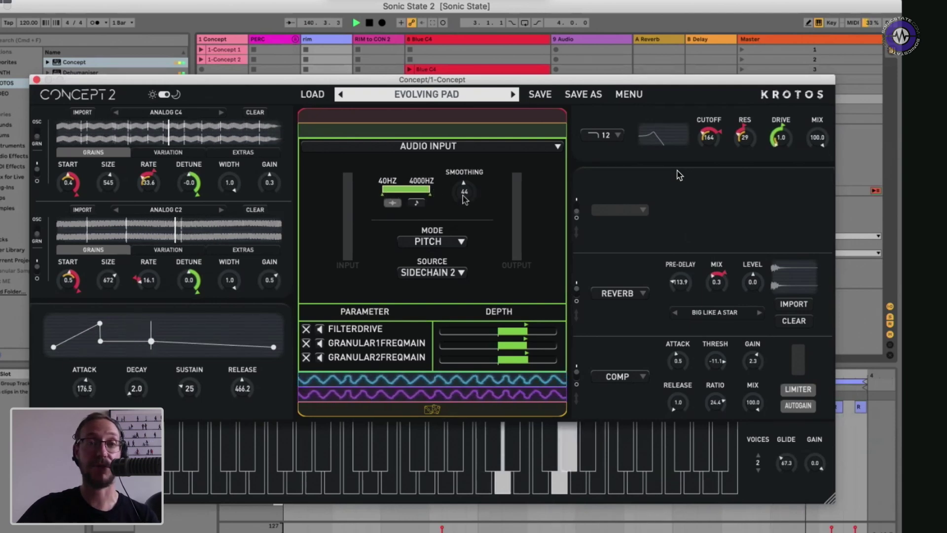
drag(463, 196, 482, 138)
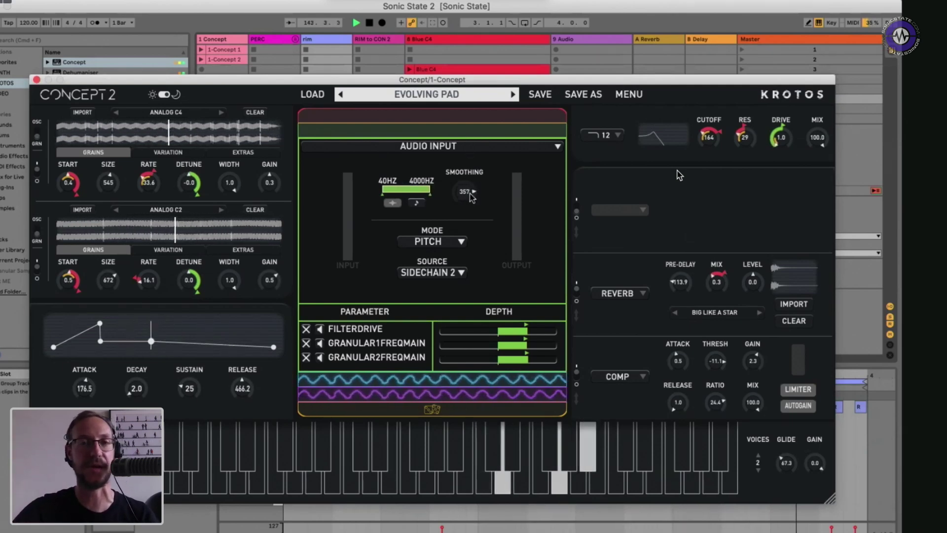
drag(472, 197, 455, 215)
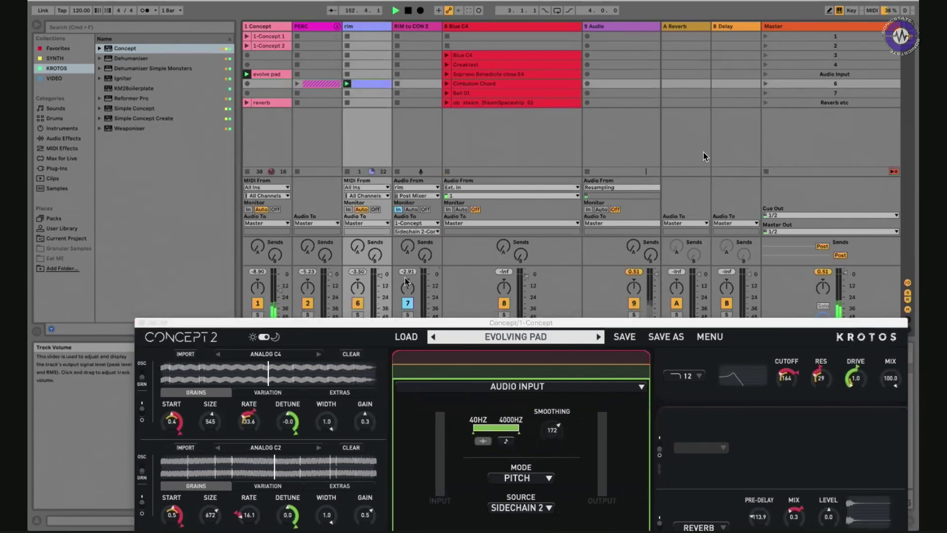
- Bring Concept 2 fully into view, collapse Audio Input, and raise the first oscillator's gain to 0.6
drag(450, 322, 549, 303)
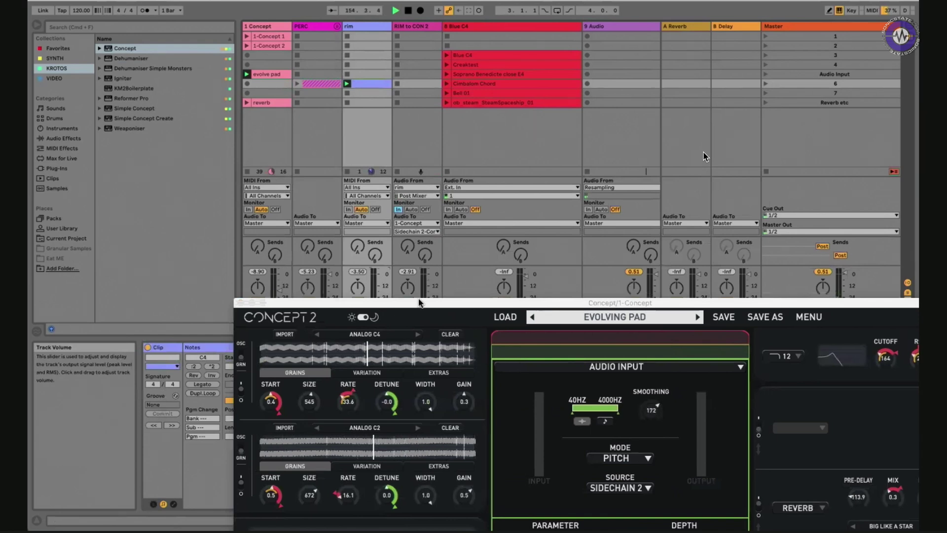
drag(422, 302, 276, 39)
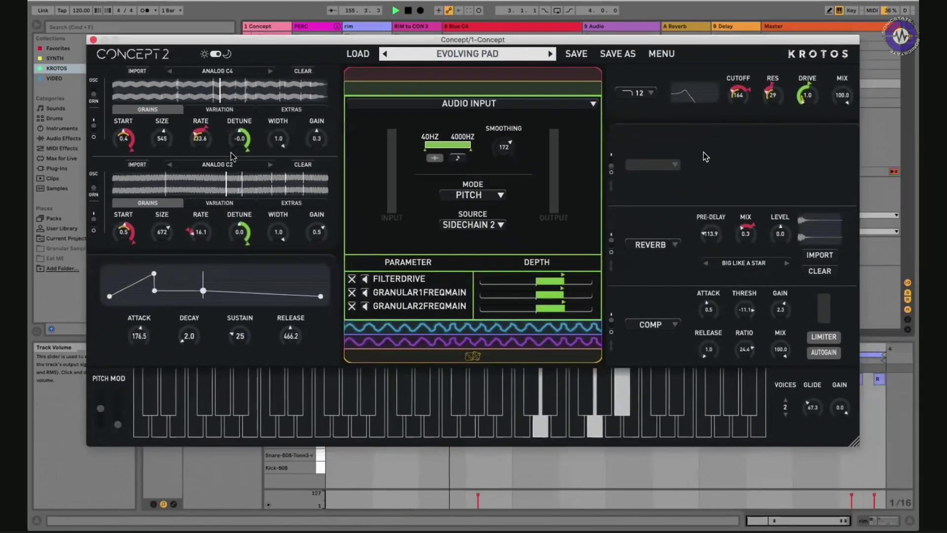
click(483, 89)
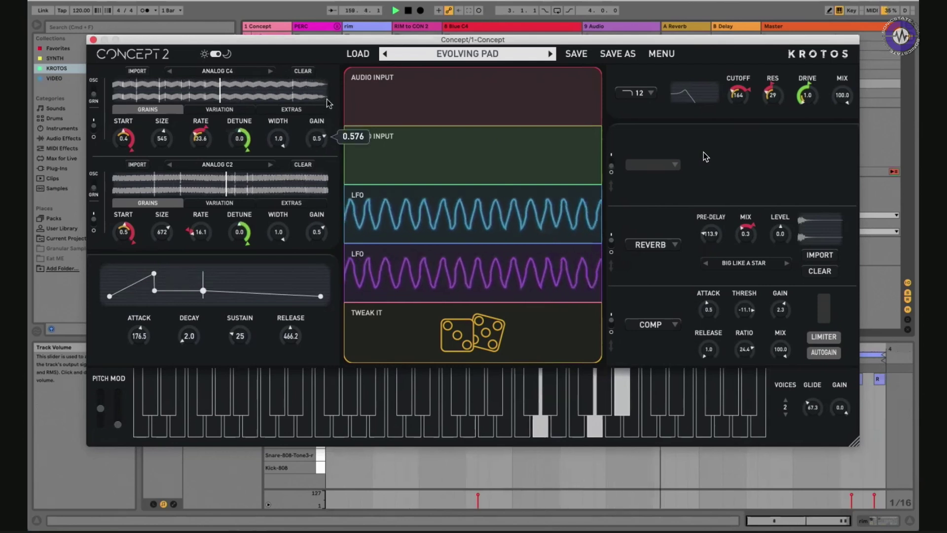
drag(328, 104, 328, 104)
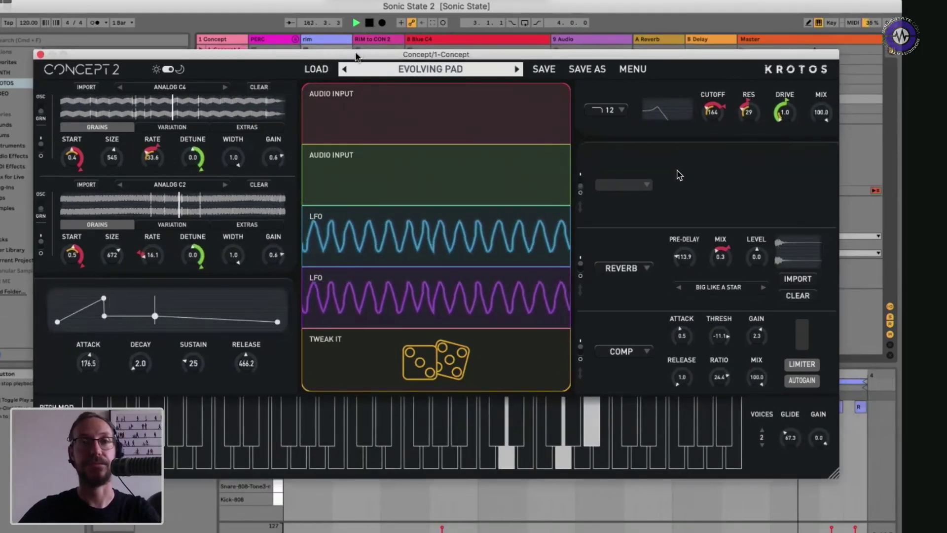
drag(356, 55, 338, 173)
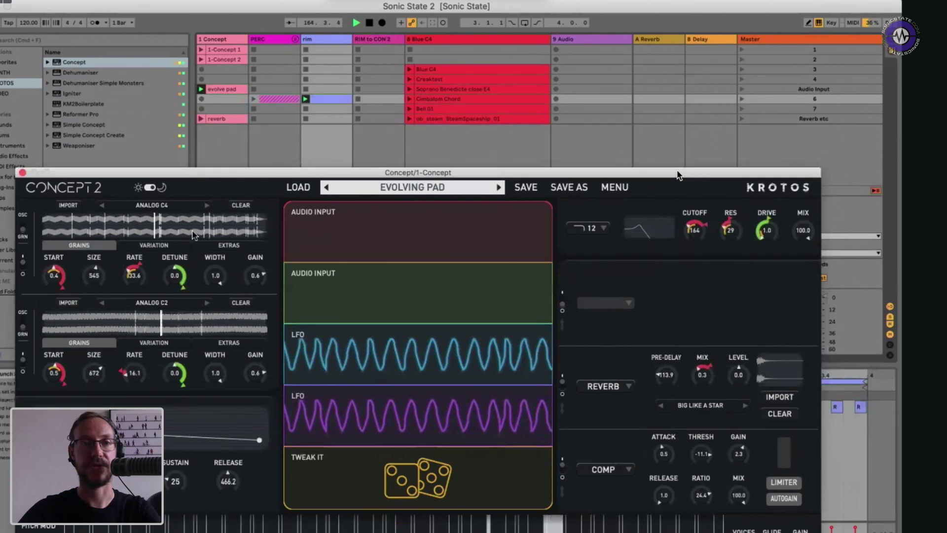
drag(208, 172, 246, 177)
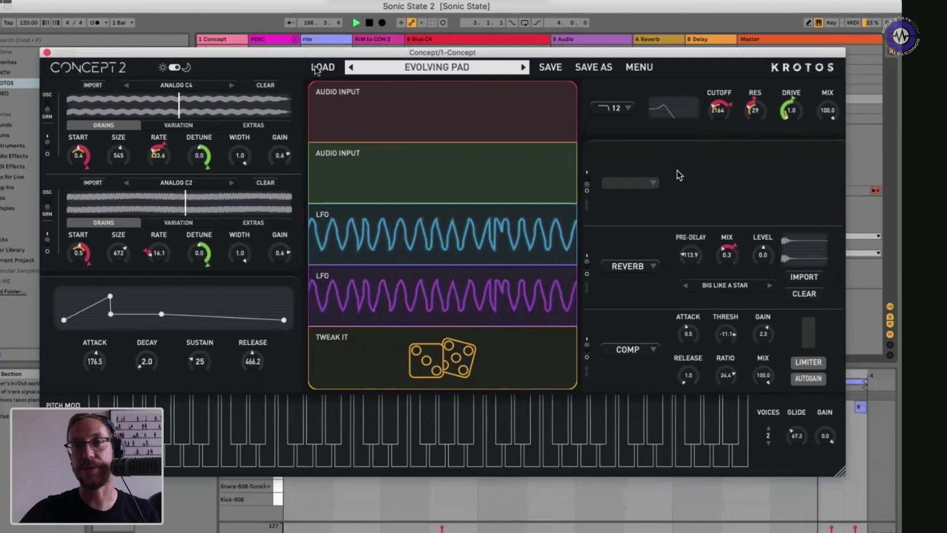